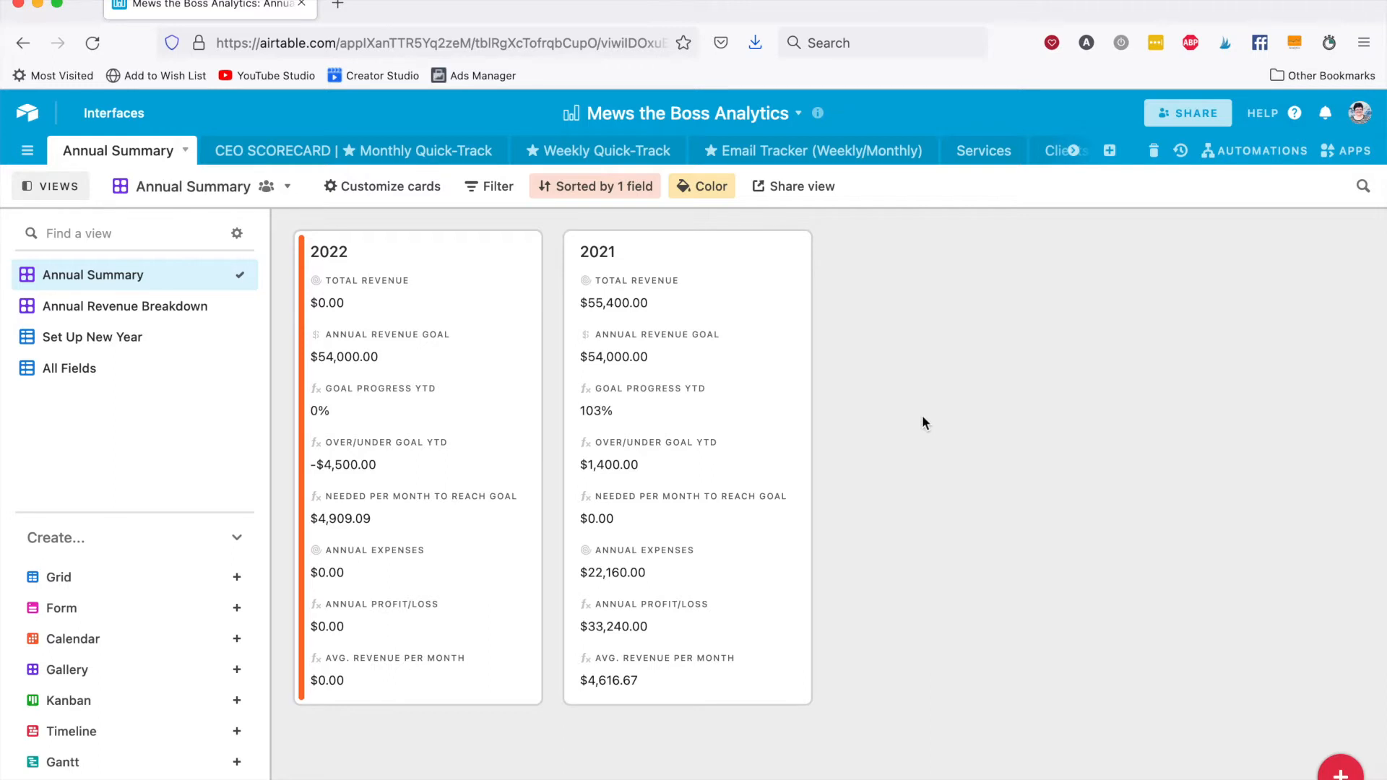
Add a record to the Weekly Quick-Track grid with Paid Products as its offer type.
left_click(603, 152)
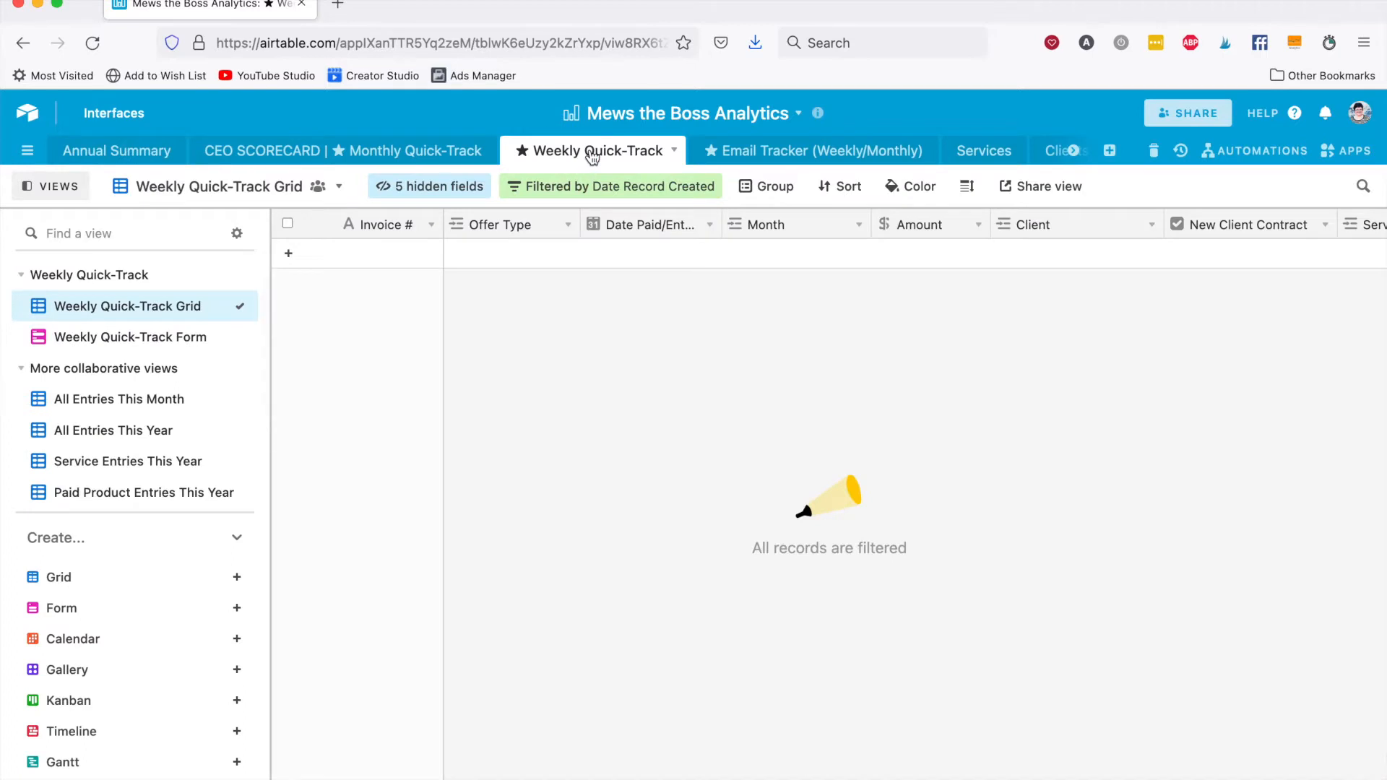
left_click(516, 256)
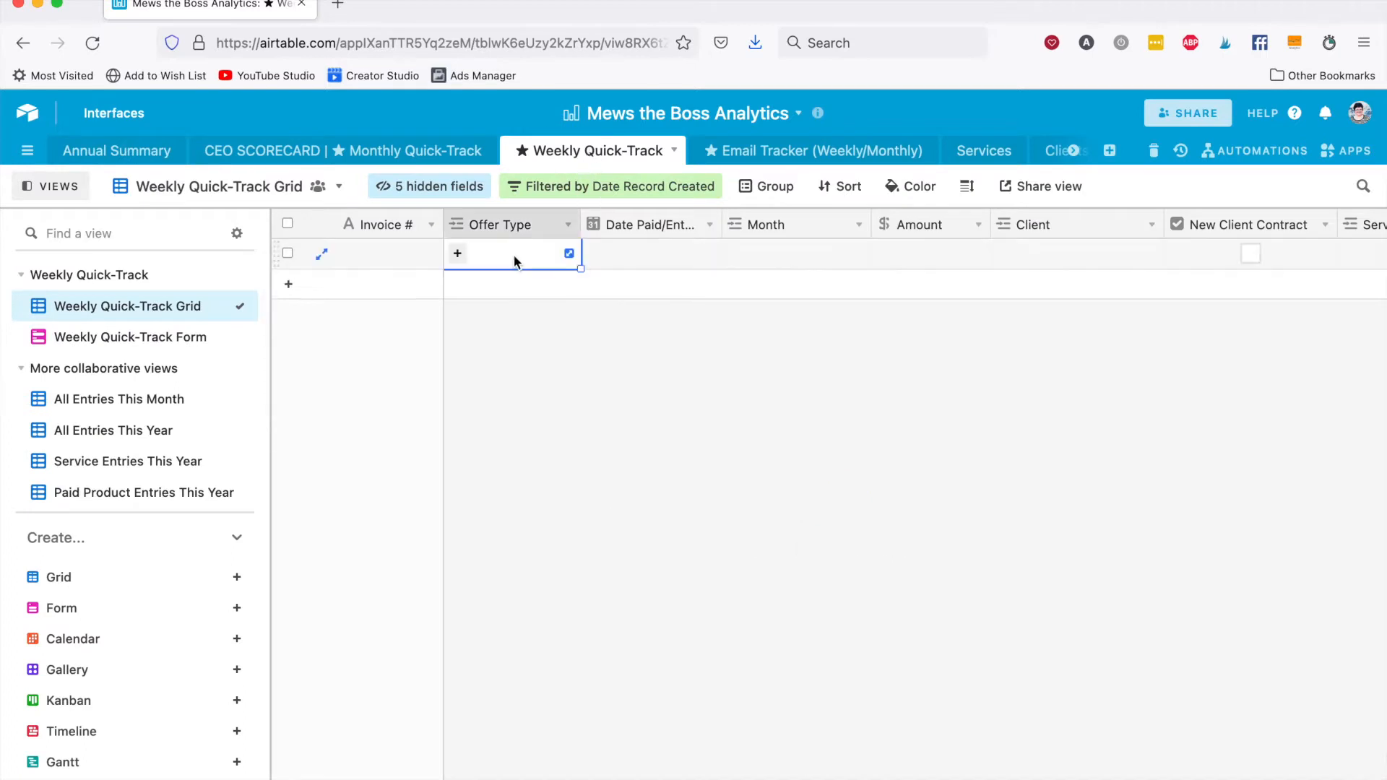
left_click(457, 255)
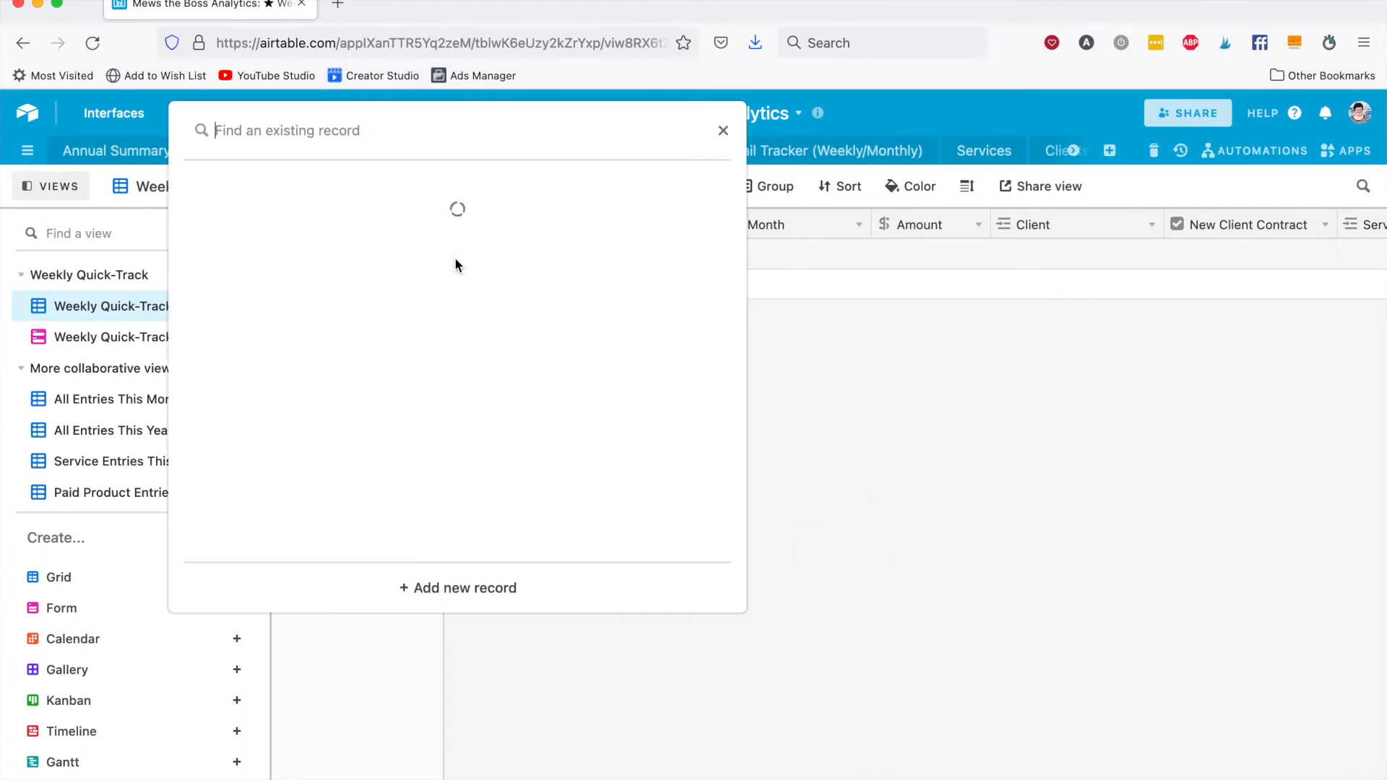
scroll(455, 263, "down", 3)
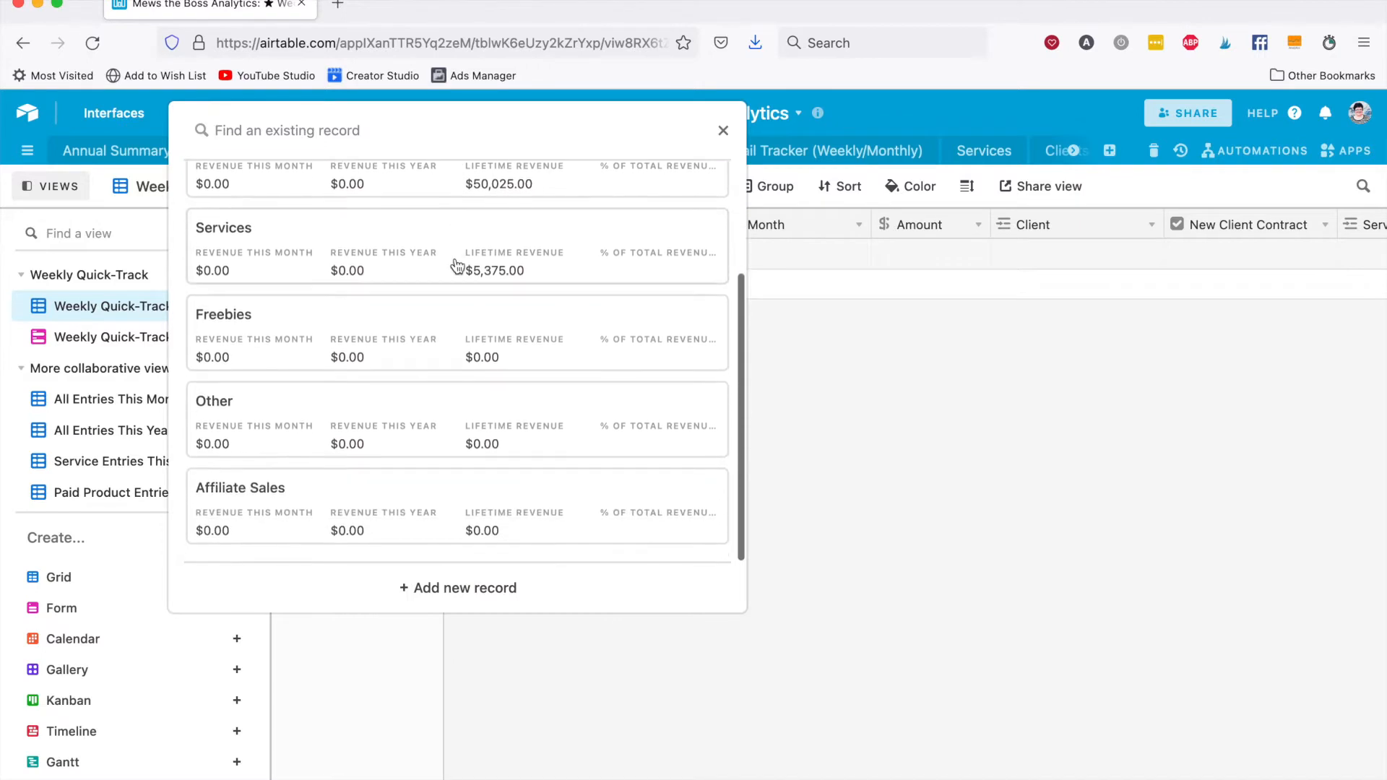
scroll(455, 265, "up", 2)
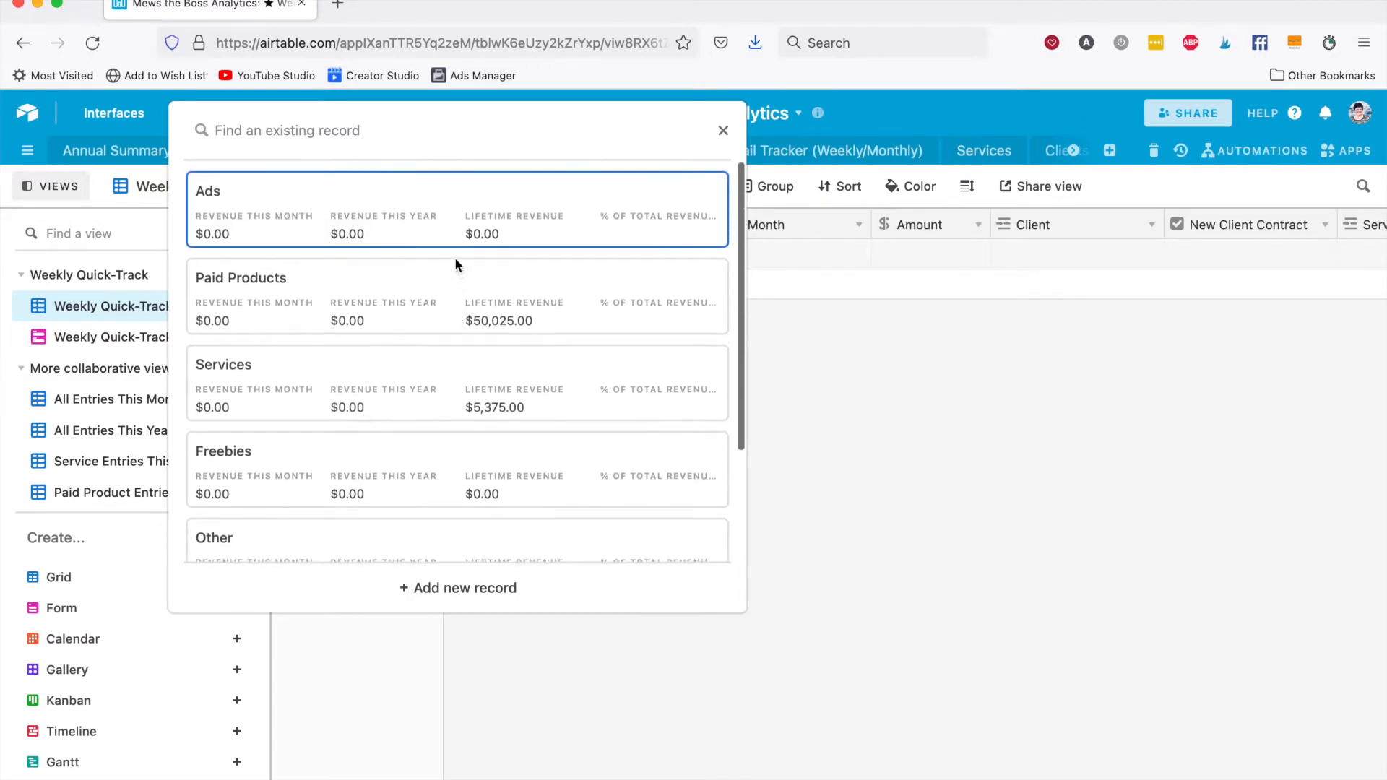
left_click(347, 309)
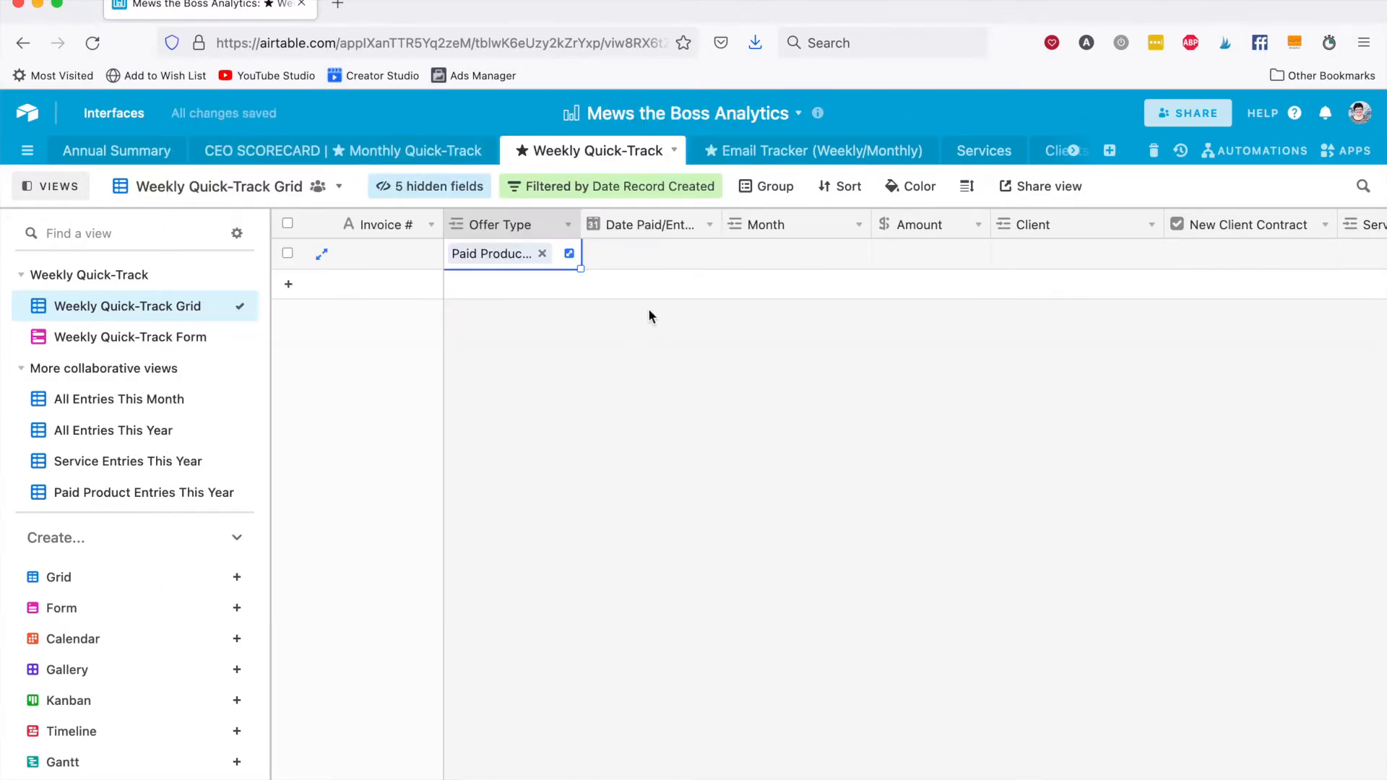
Set the first record's paid date to 1/3/2022 and link its month to 01 January 2022.
key("Tab")
type("1")
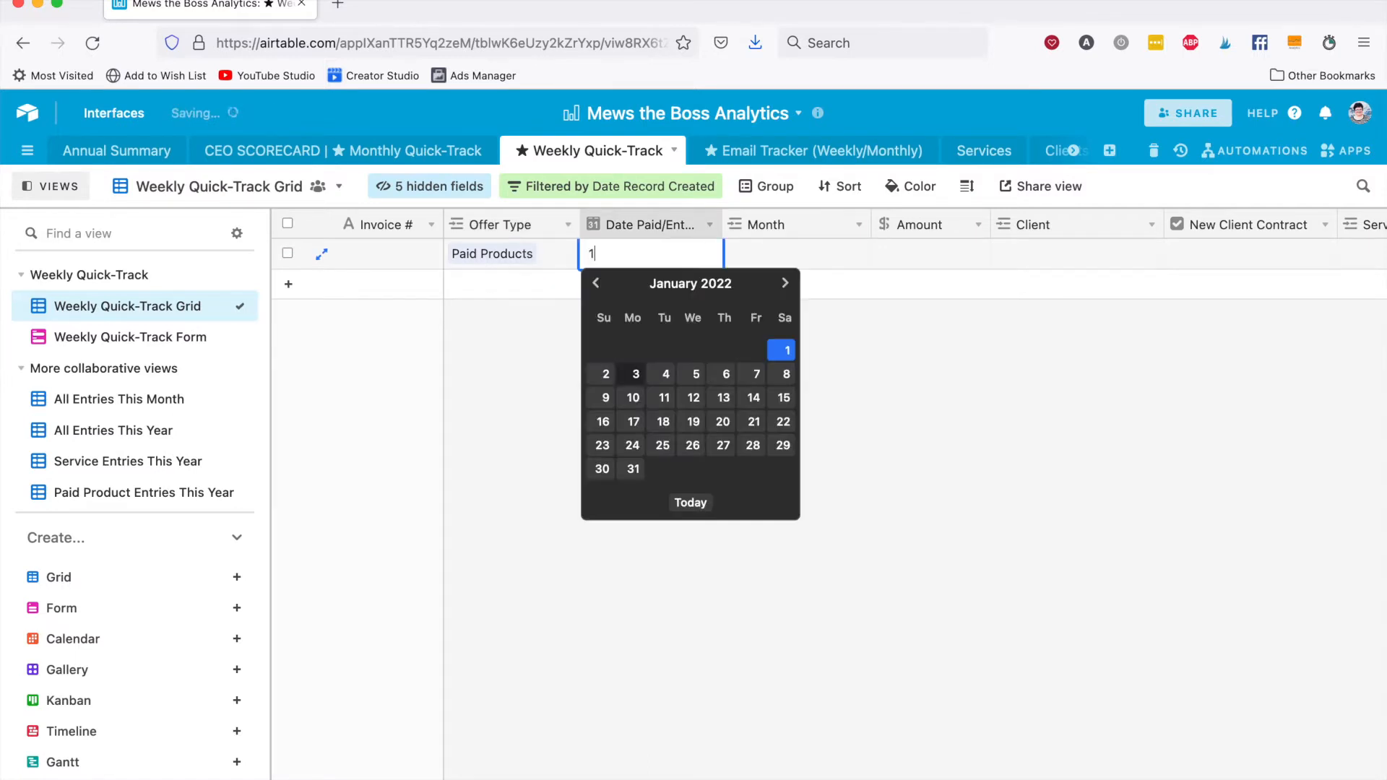
type("/3/22")
key("Tab")
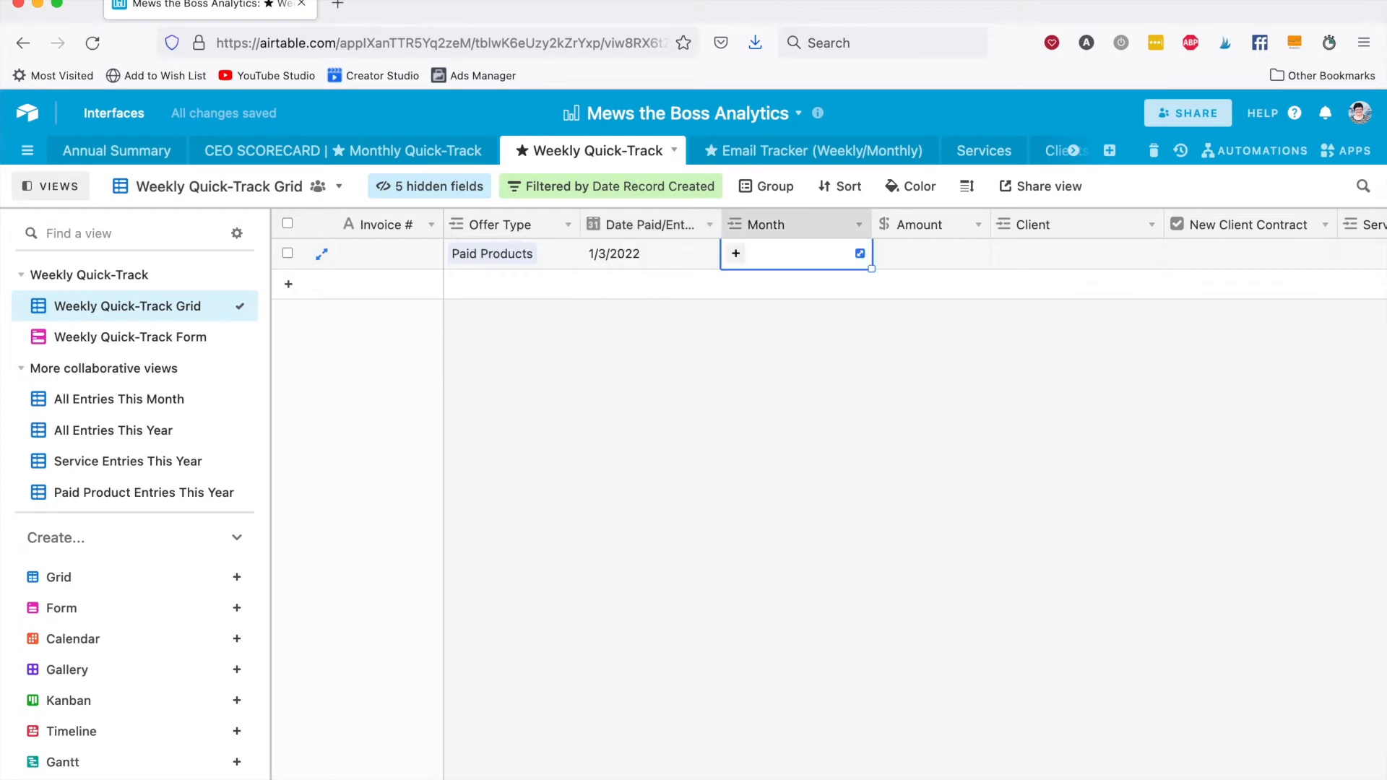
type("jan")
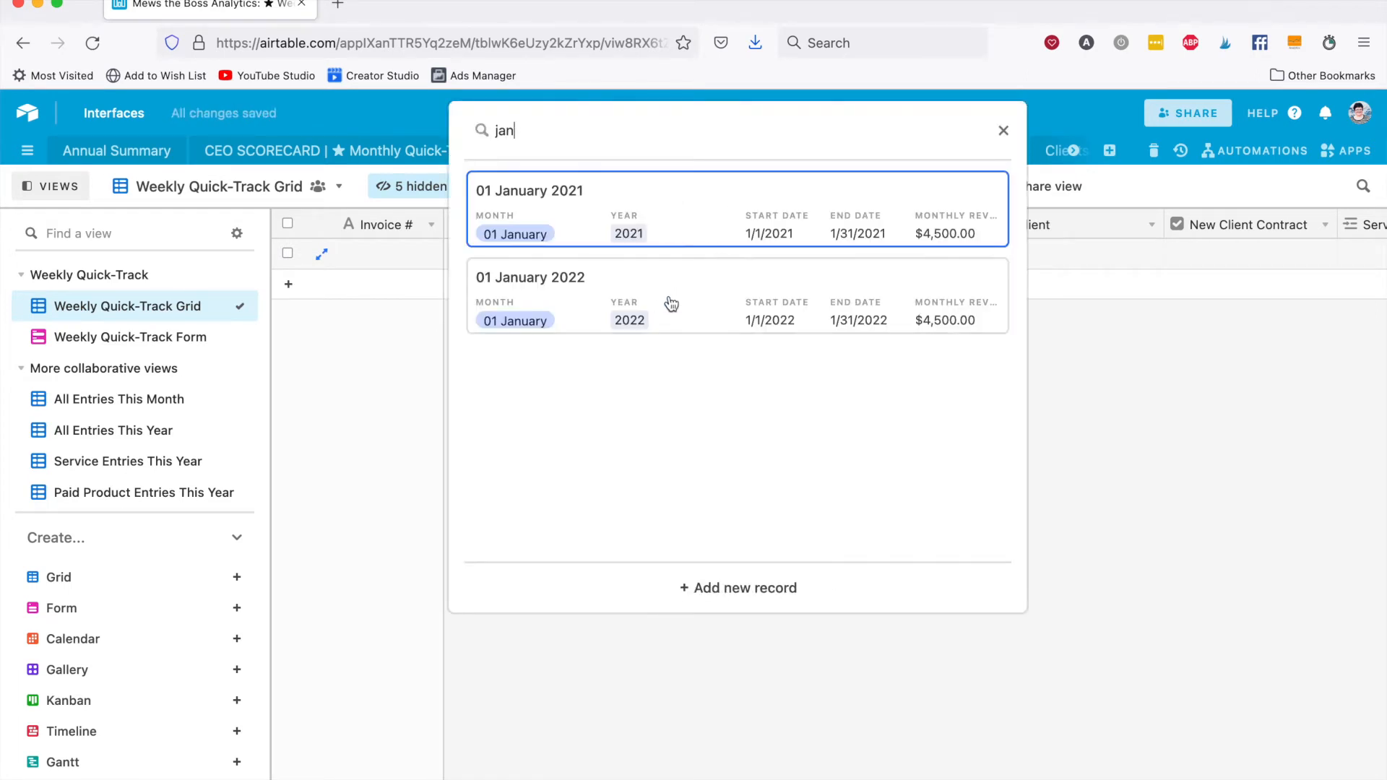
left_click(665, 300)
key("Tab")
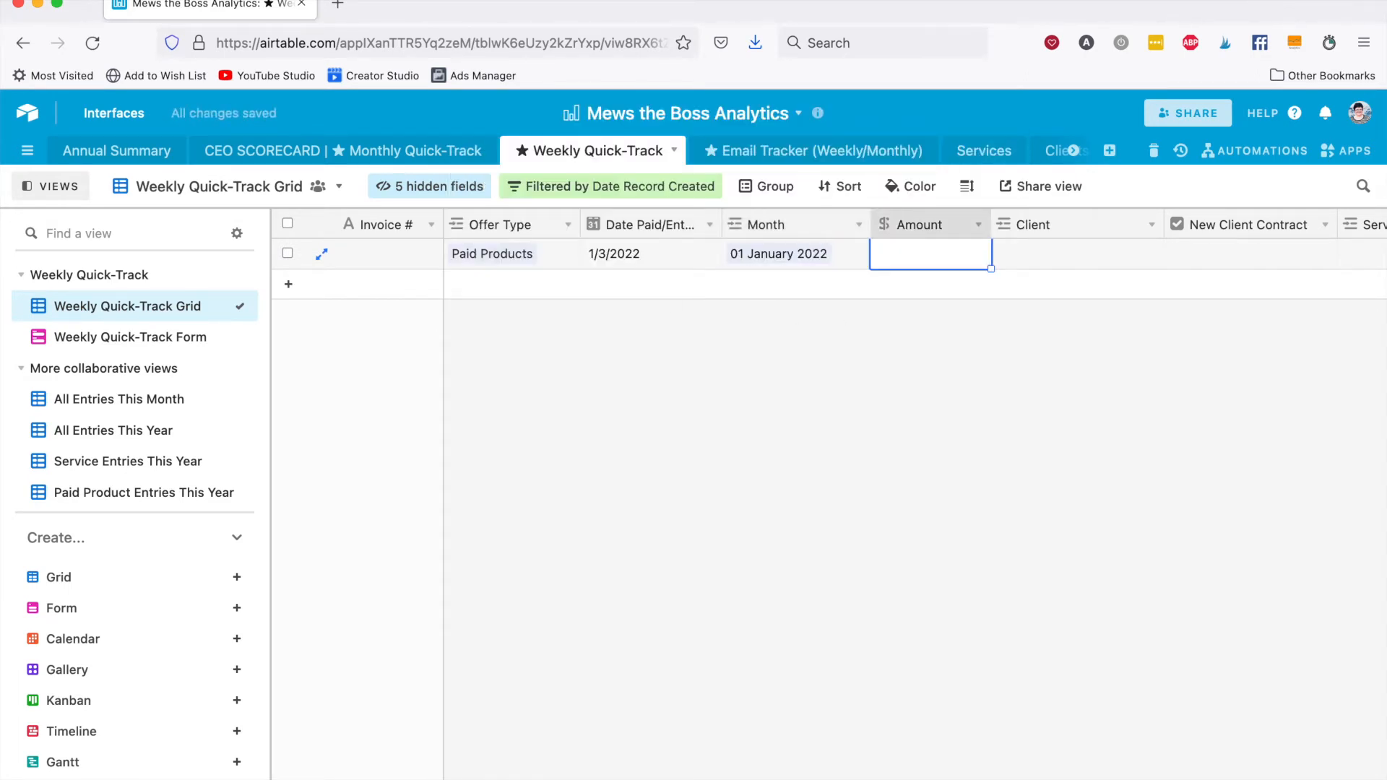
Enter an amount of $300 for the first record and link the Cat-tastic Cat Slippers product.
scroll(747, 343, "right", 3)
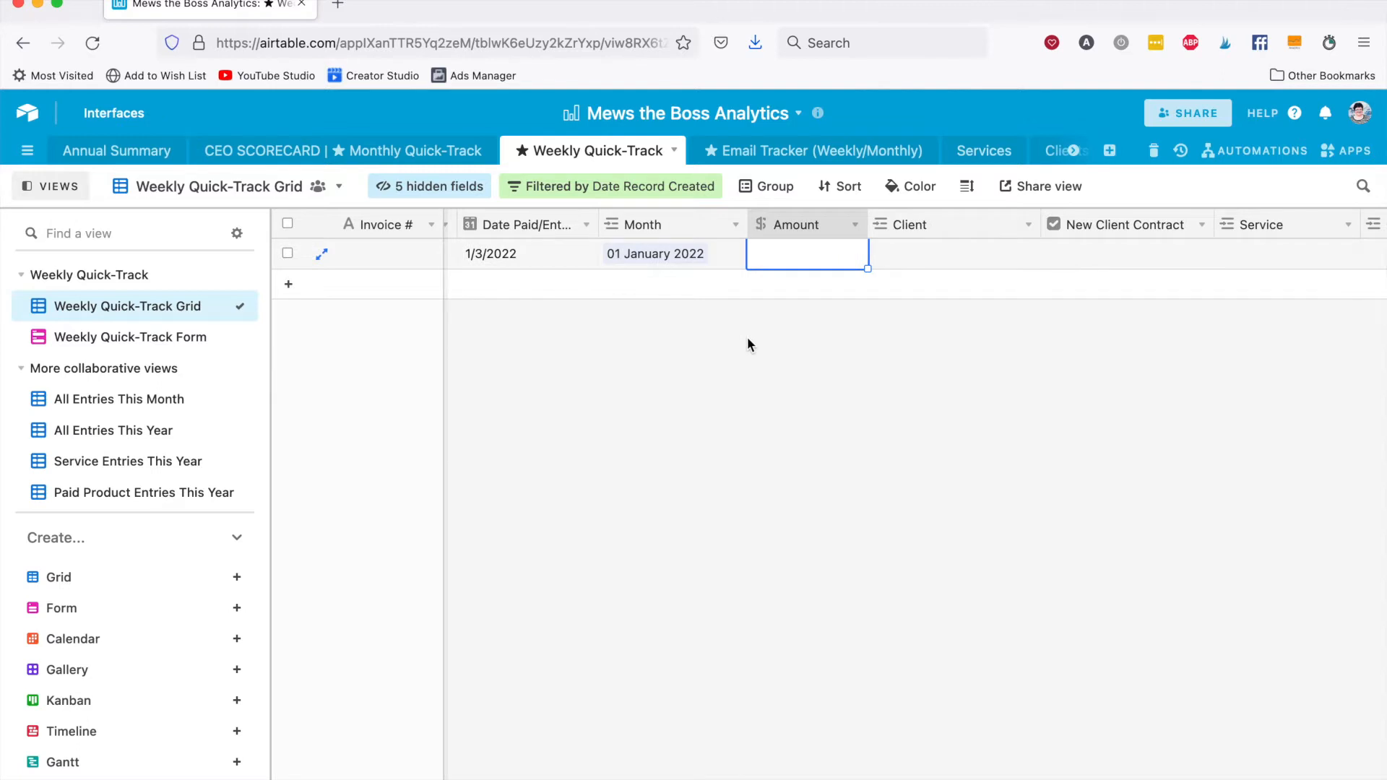
type("300")
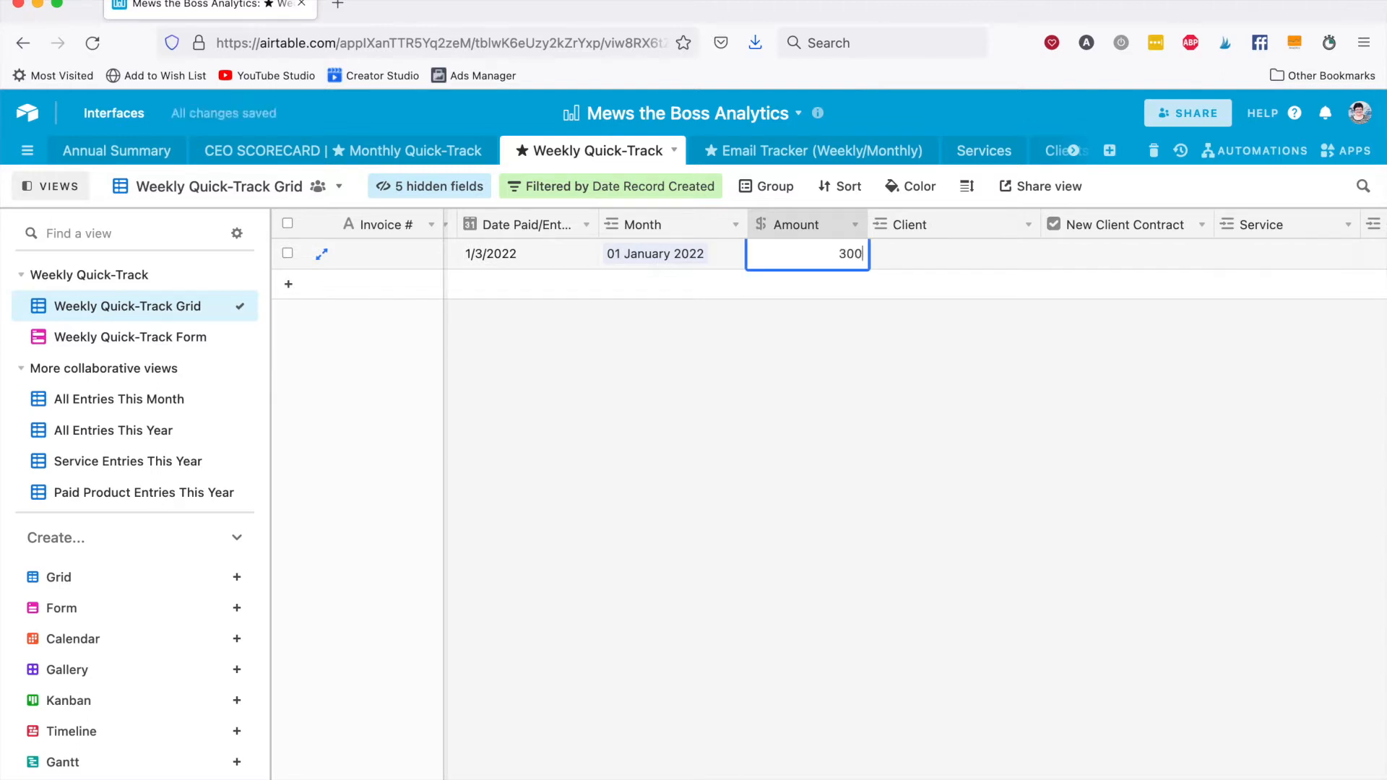
key("Tab")
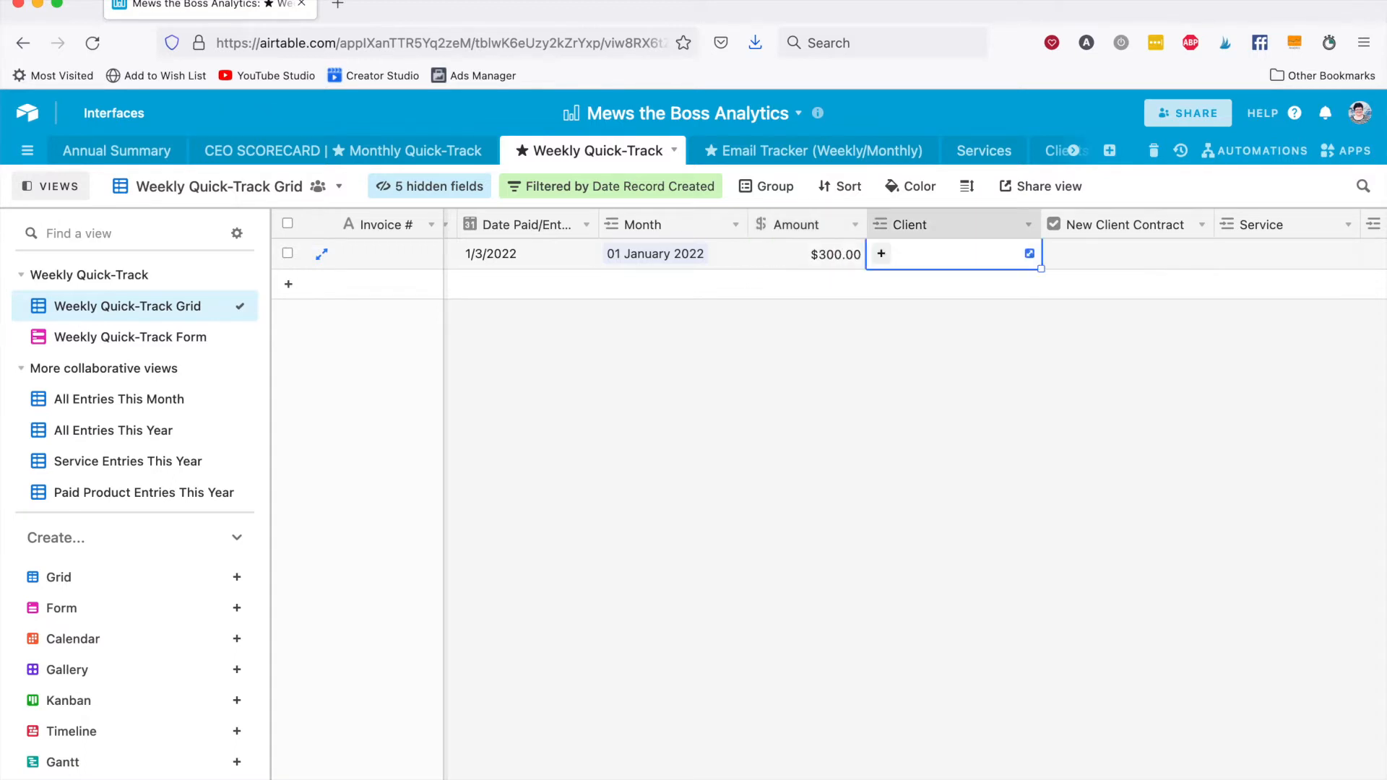
key("Tab")
key("Tab")
key("Tab")
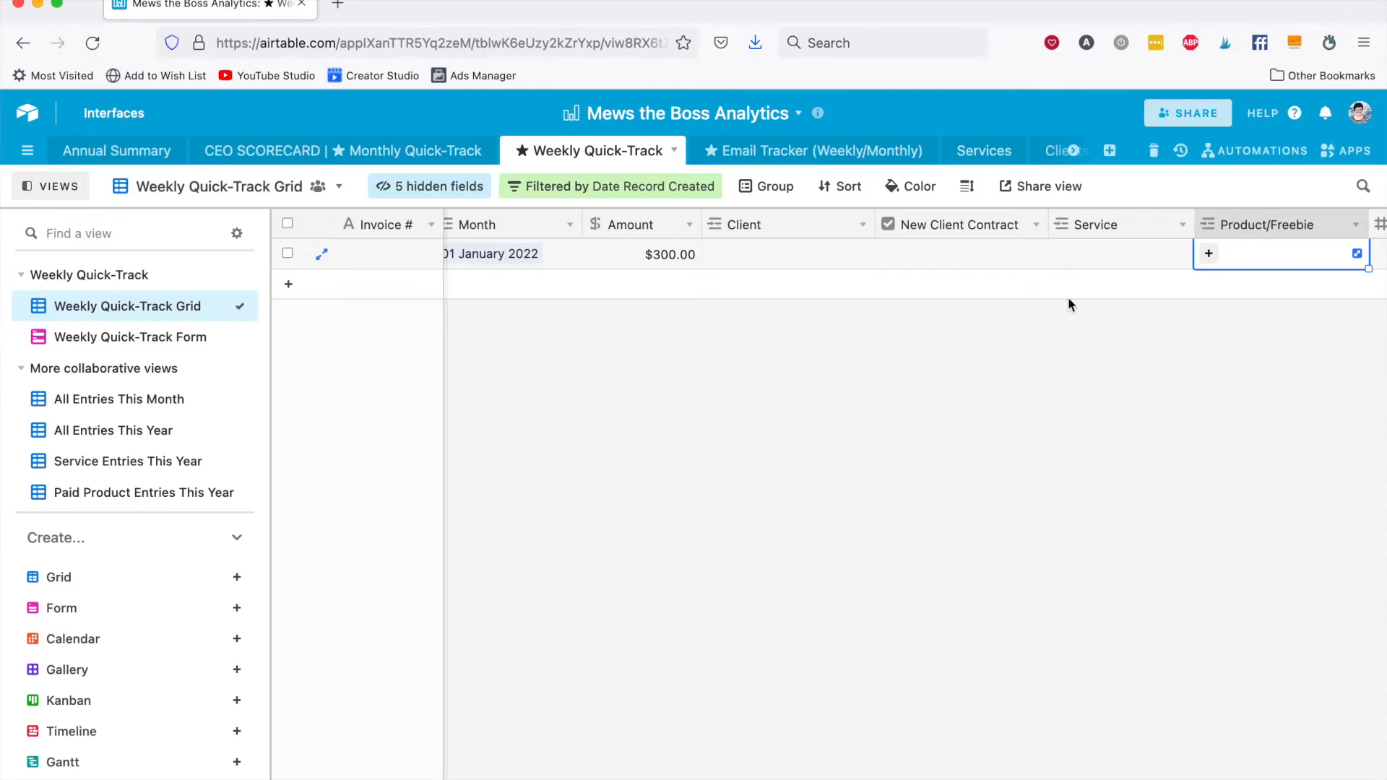
left_click(1208, 252)
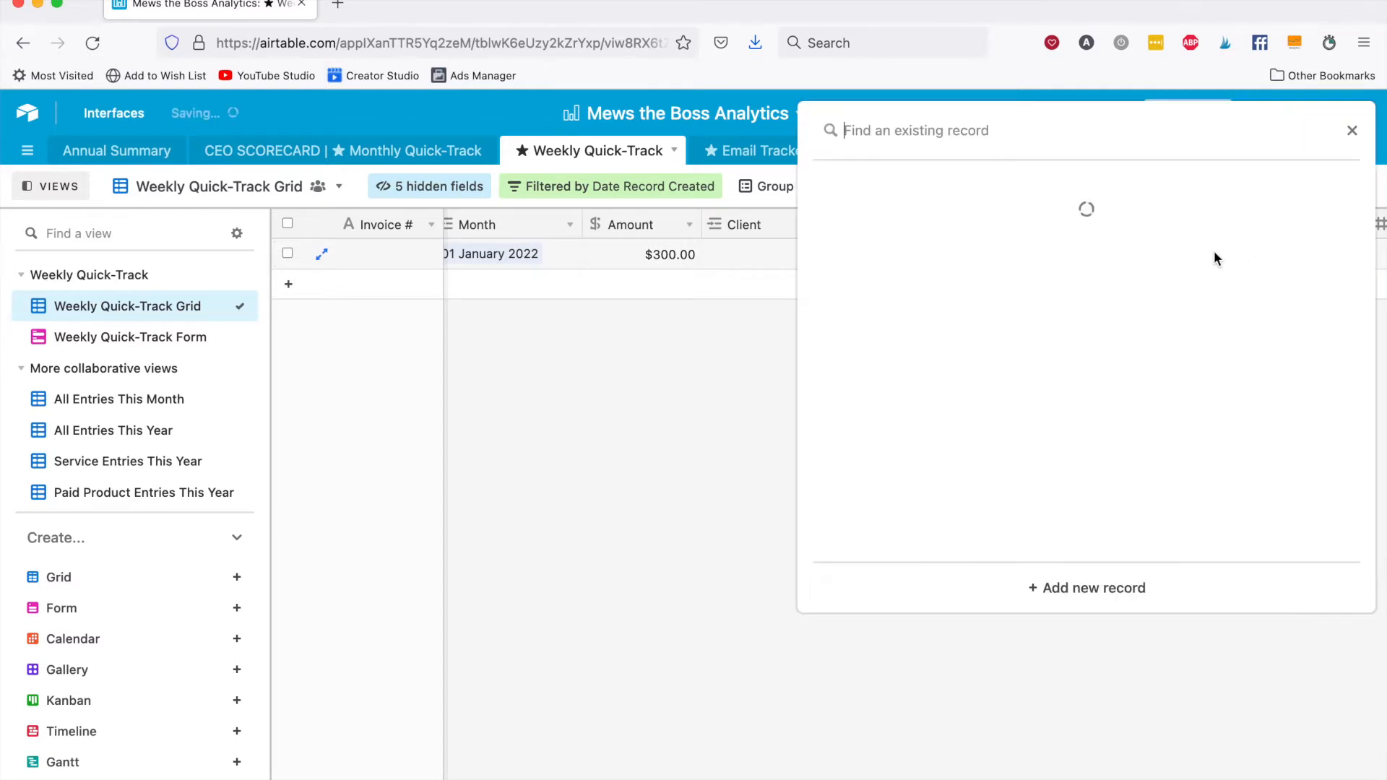
key("Return")
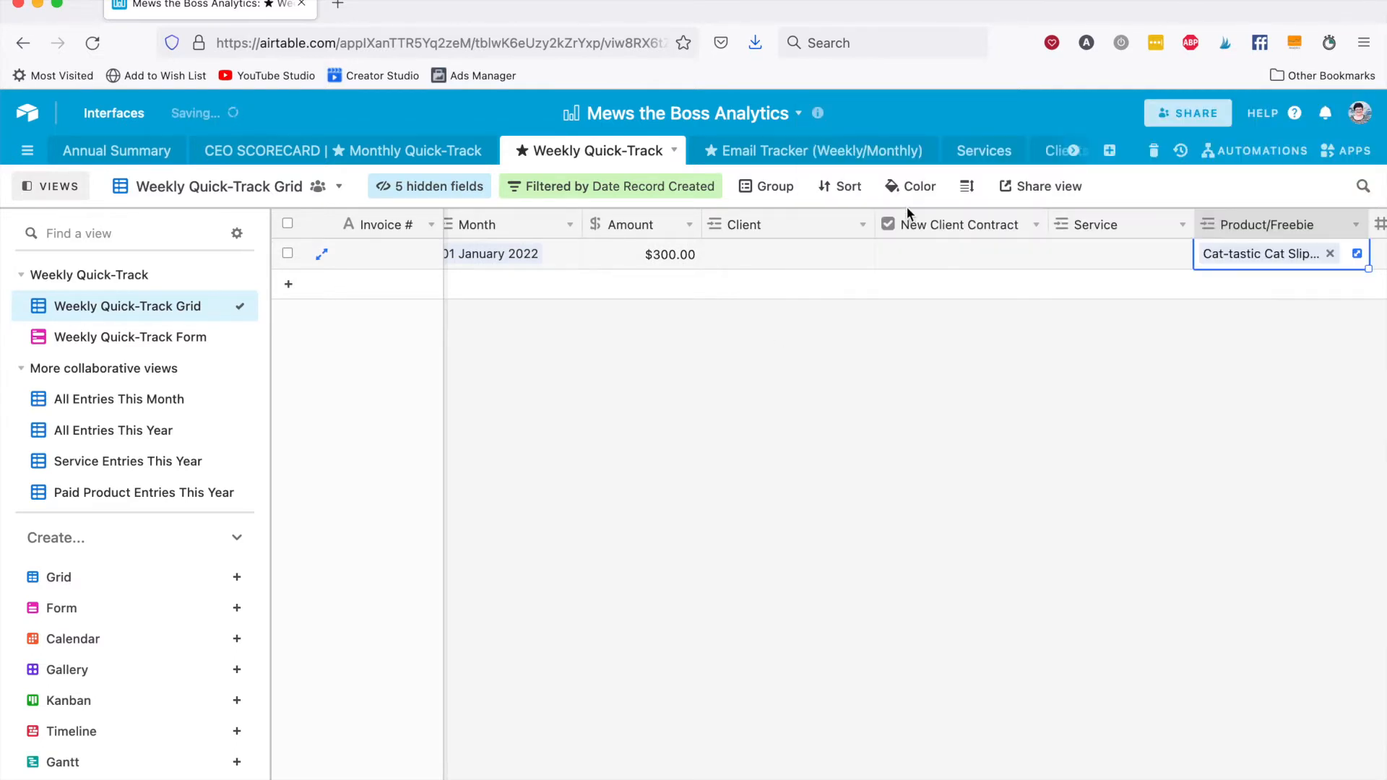
Enter 100 product sales and 500 sales page visits for the Cat-tastic Cat Slippers record.
scroll(1159, 352, "right", 5)
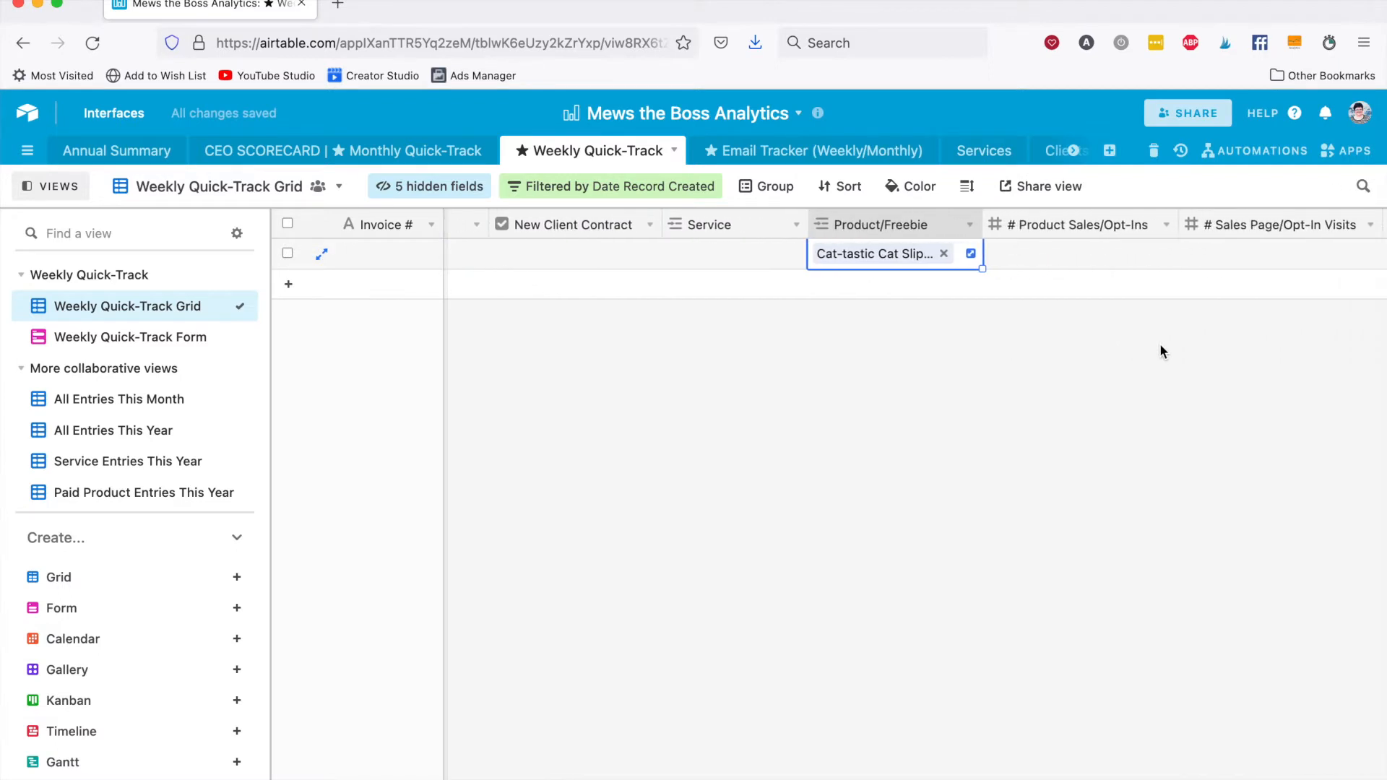
key("Tab")
type("100")
key("Tab")
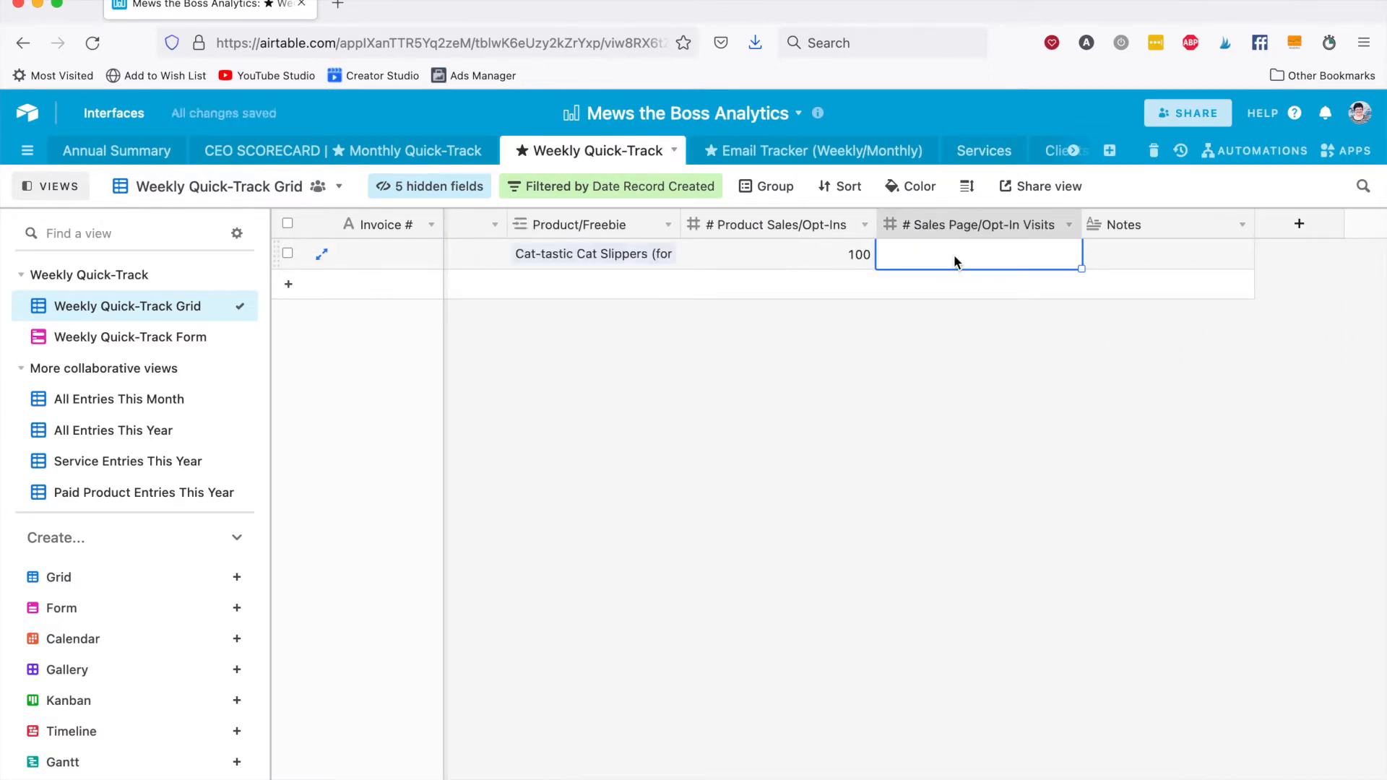
type("500")
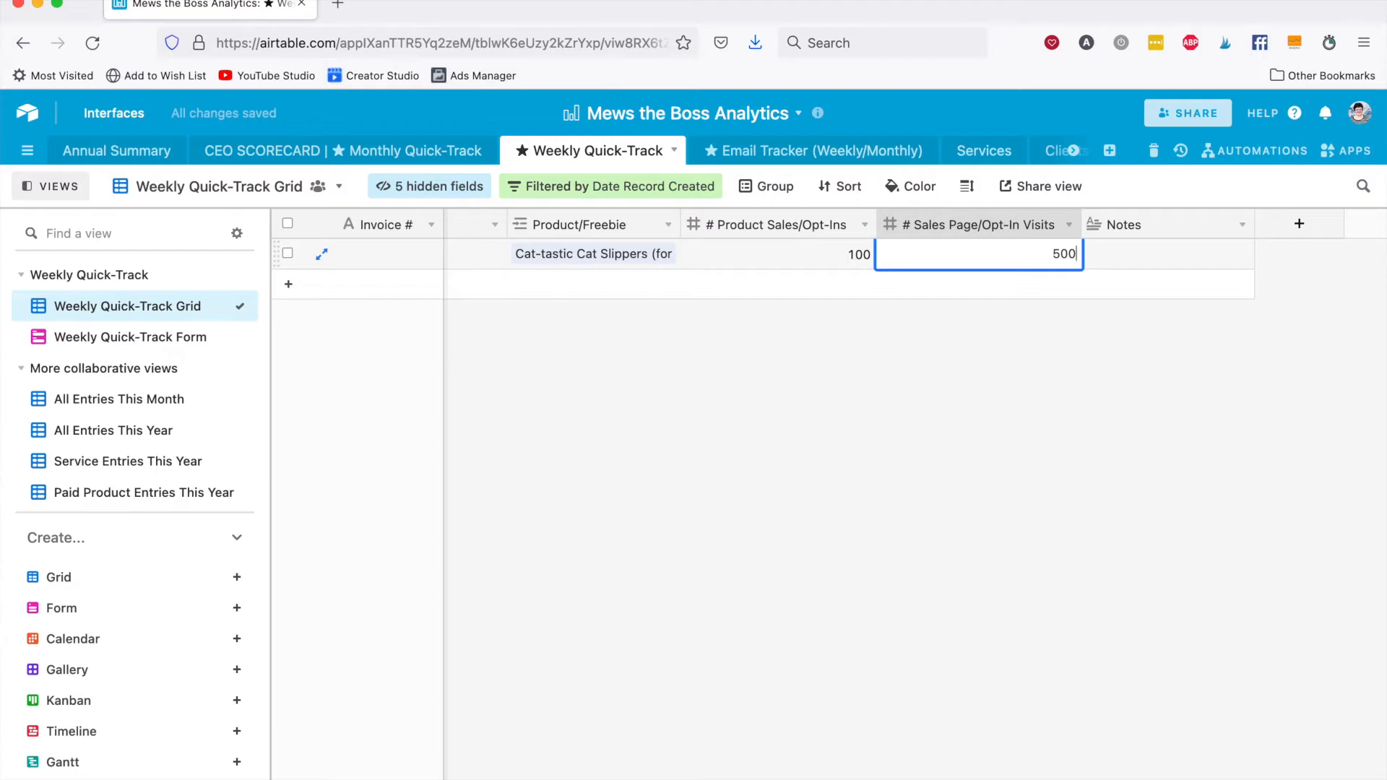
key("Tab")
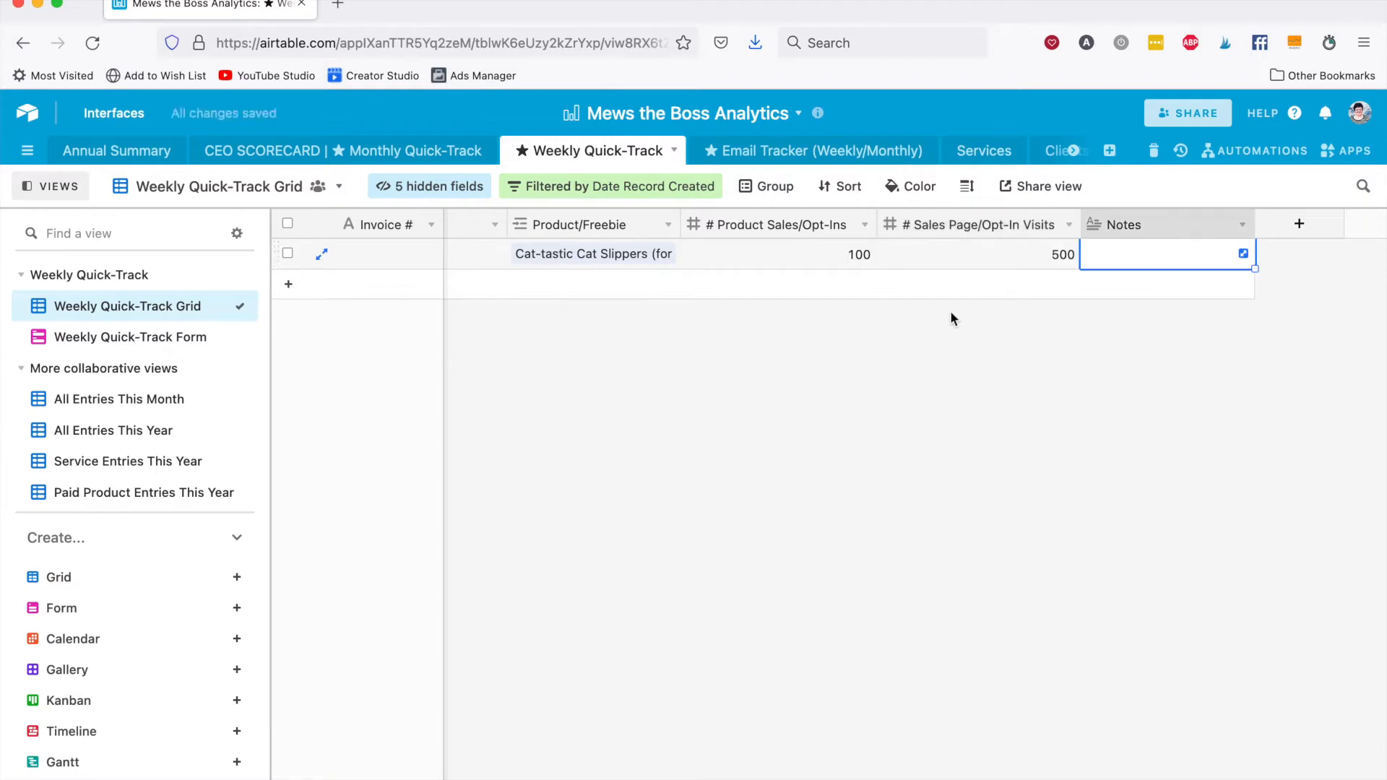
left_click(950, 316)
Add a second record to the grid with Paid Products as its offer type.
scroll(1012, 329, "left", 5)
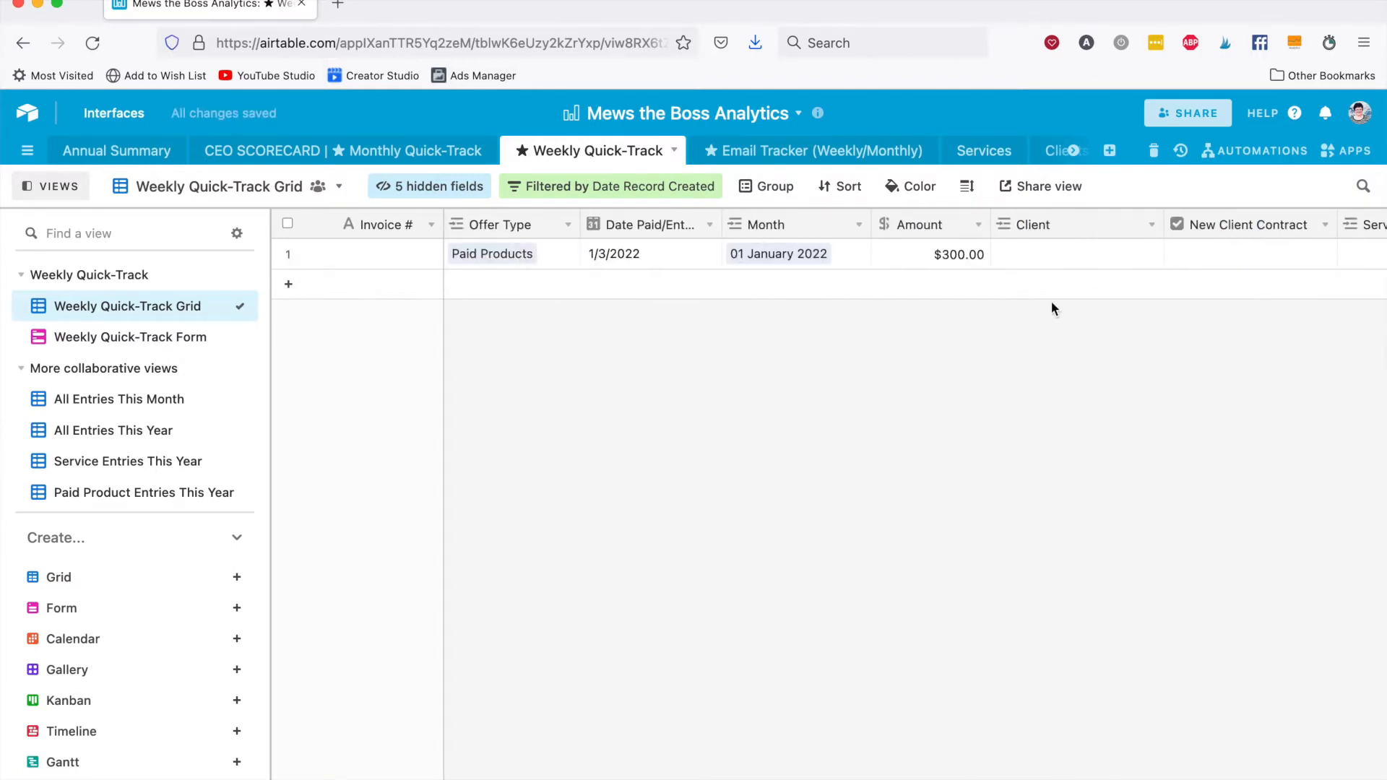
scroll(977, 260, "right", 1)
scroll(977, 260, "left", 1)
left_click(483, 284)
key("Tab")
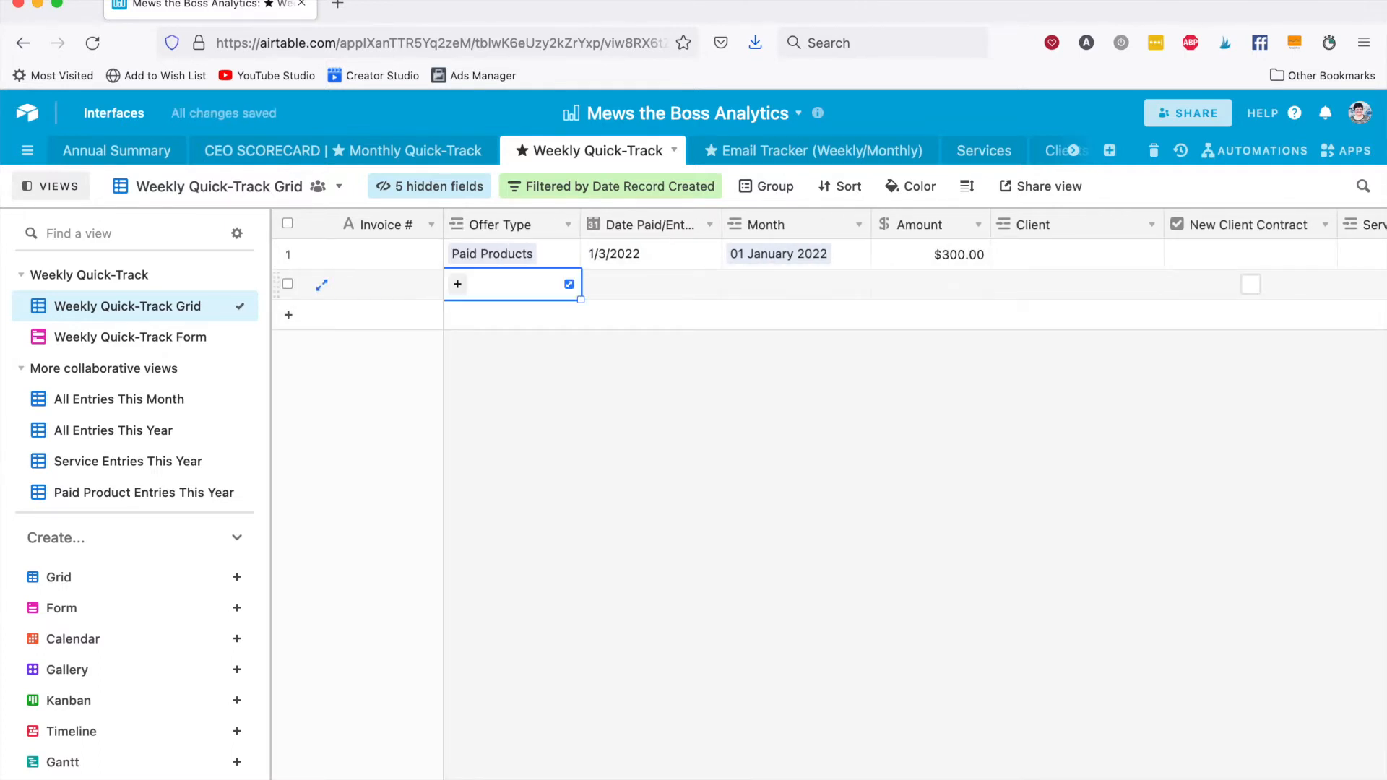
type("pai")
key("Return")
key("Tab")
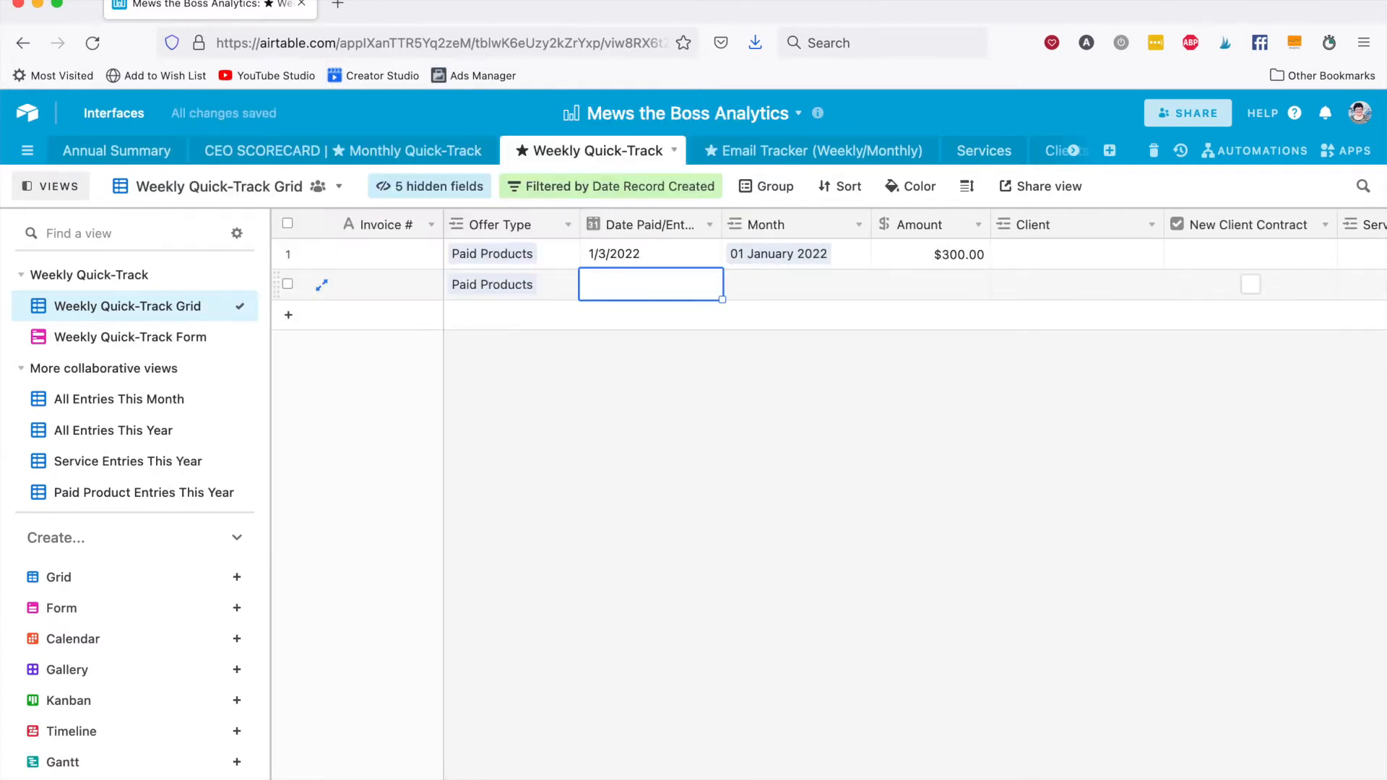
Set the second record's paid date to 1/3/2022 and link its month to 01 January 2022.
type("1/3/2022")
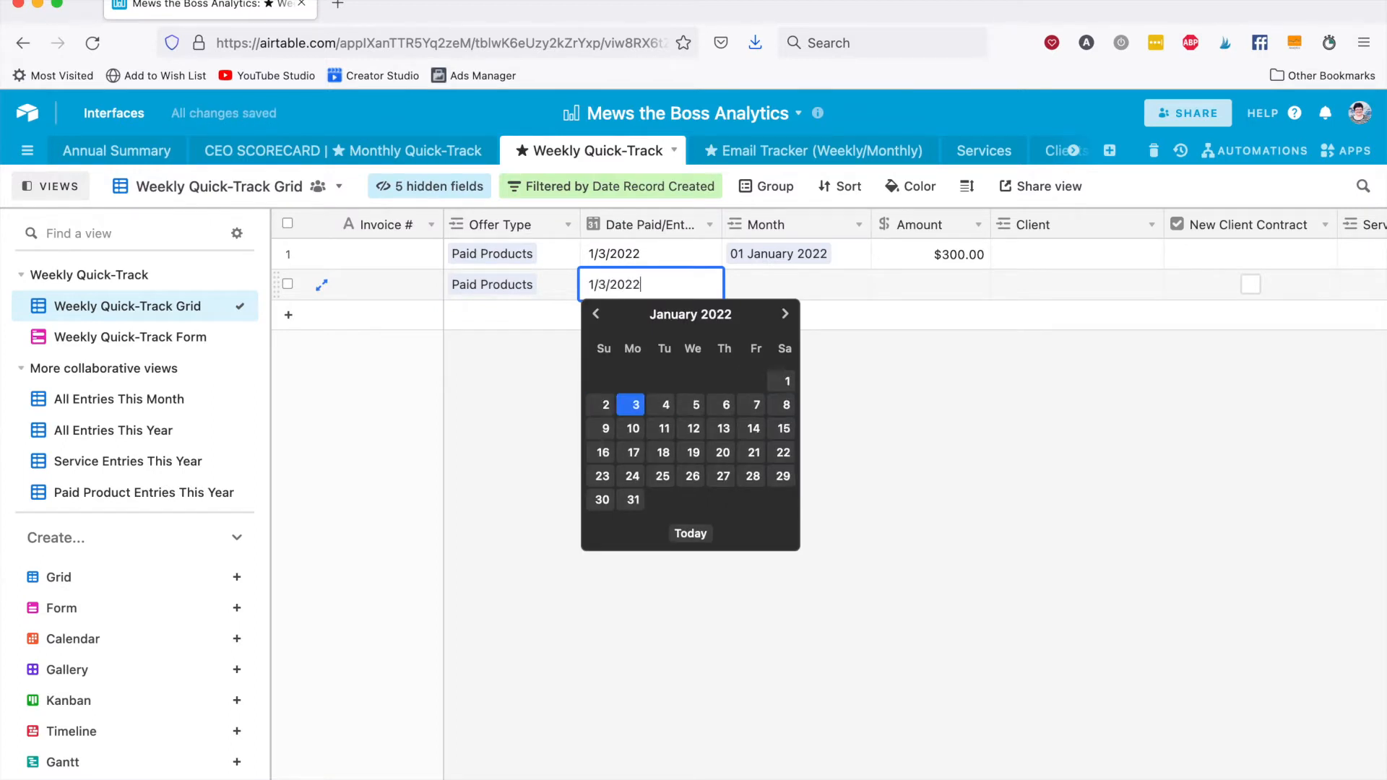
key("Tab")
type("jan")
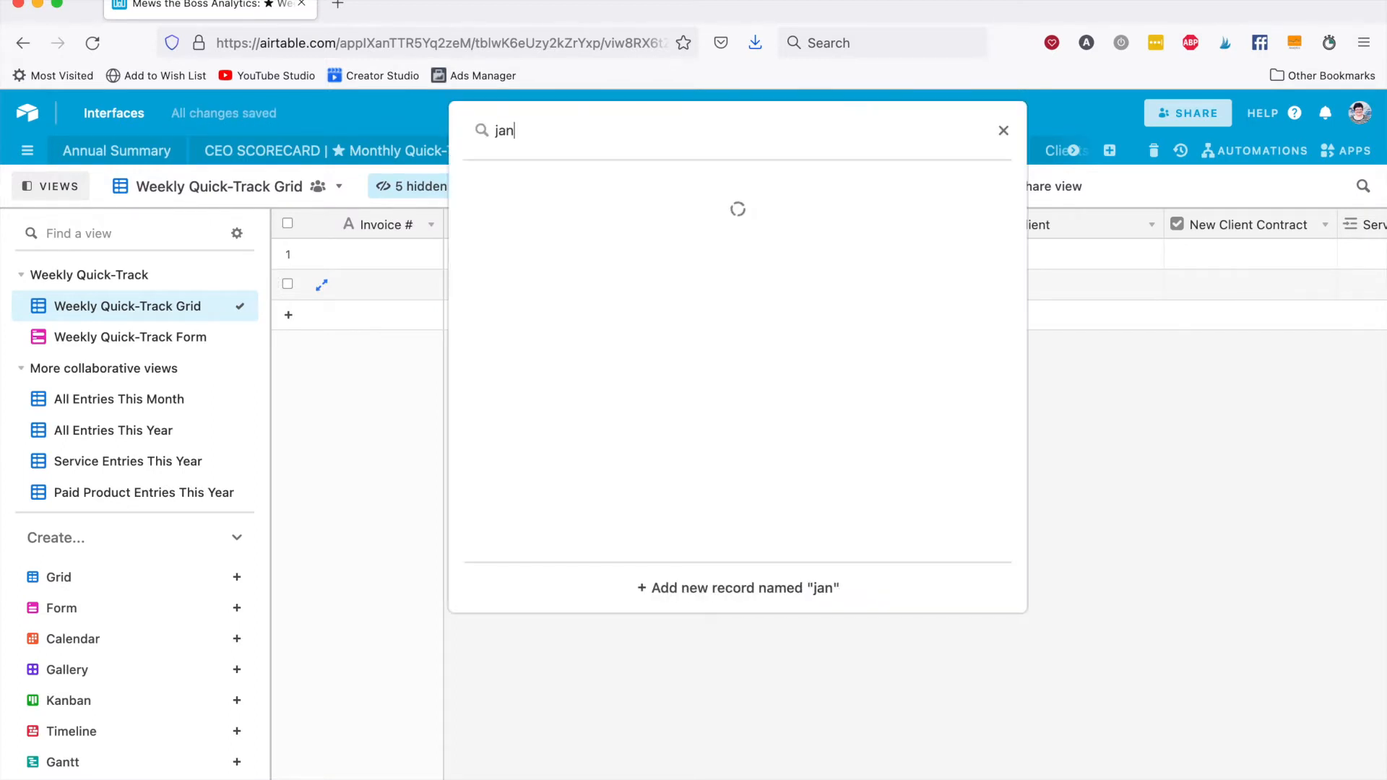
left_click(626, 288)
key("Tab")
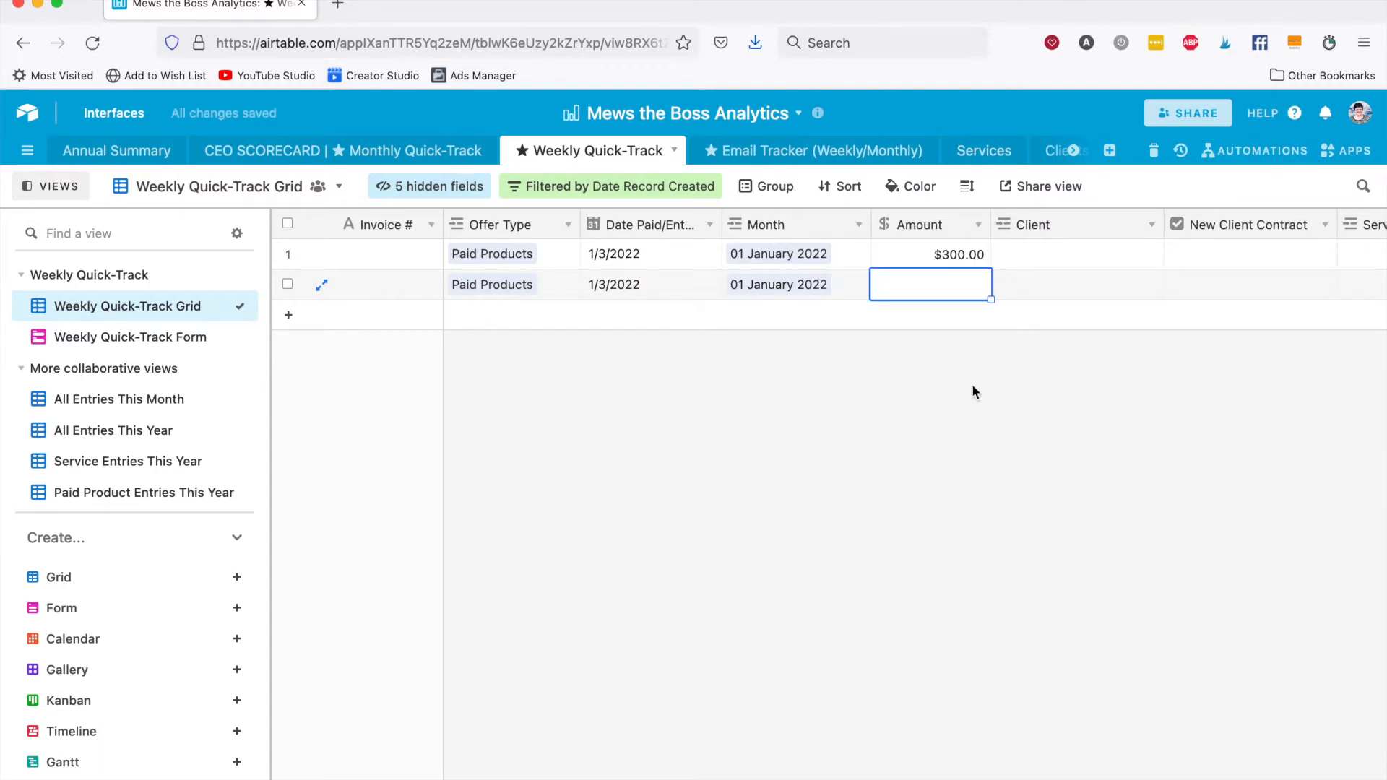
Enter an amount of $150 for the second record and link the Ultimate Gift Guide product.
type("150")
key("Tab")
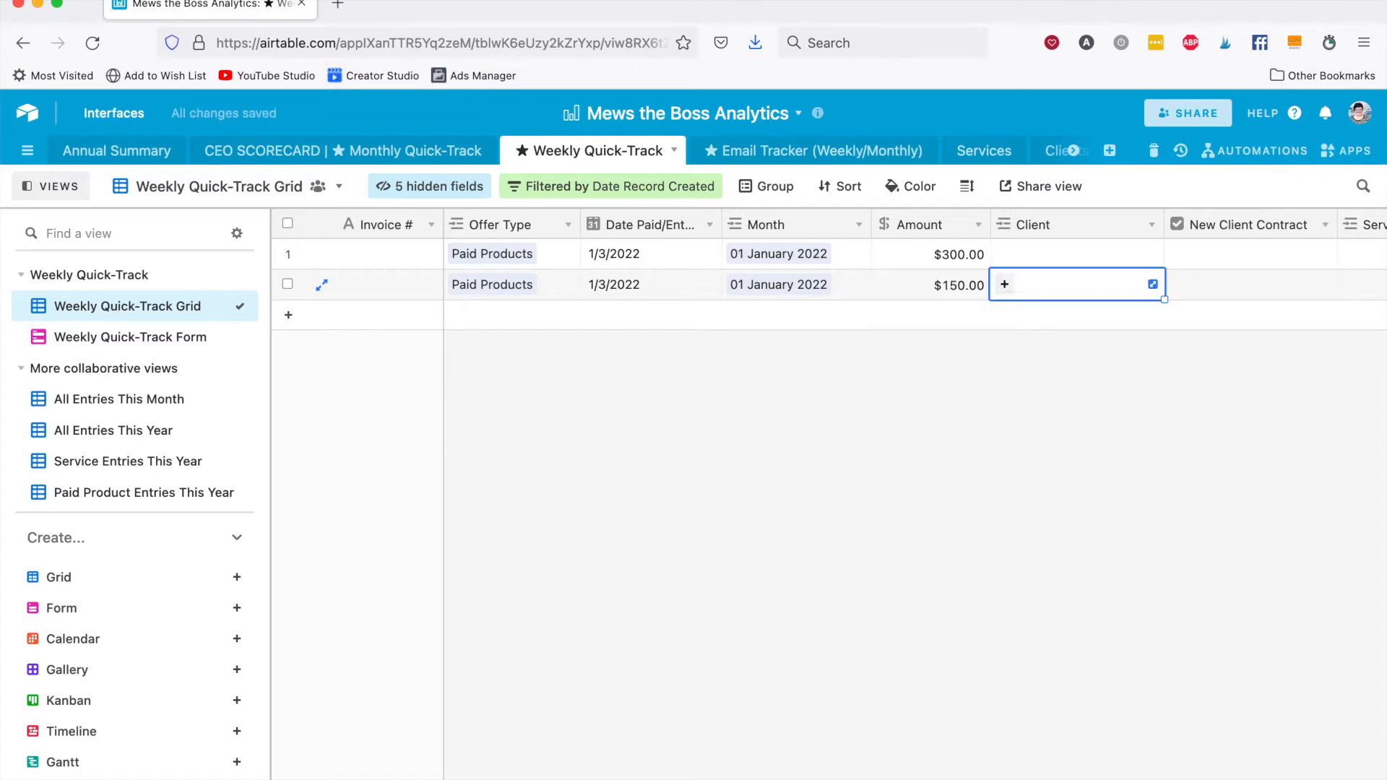
key("Tab")
key("Tab")
key("Tab")
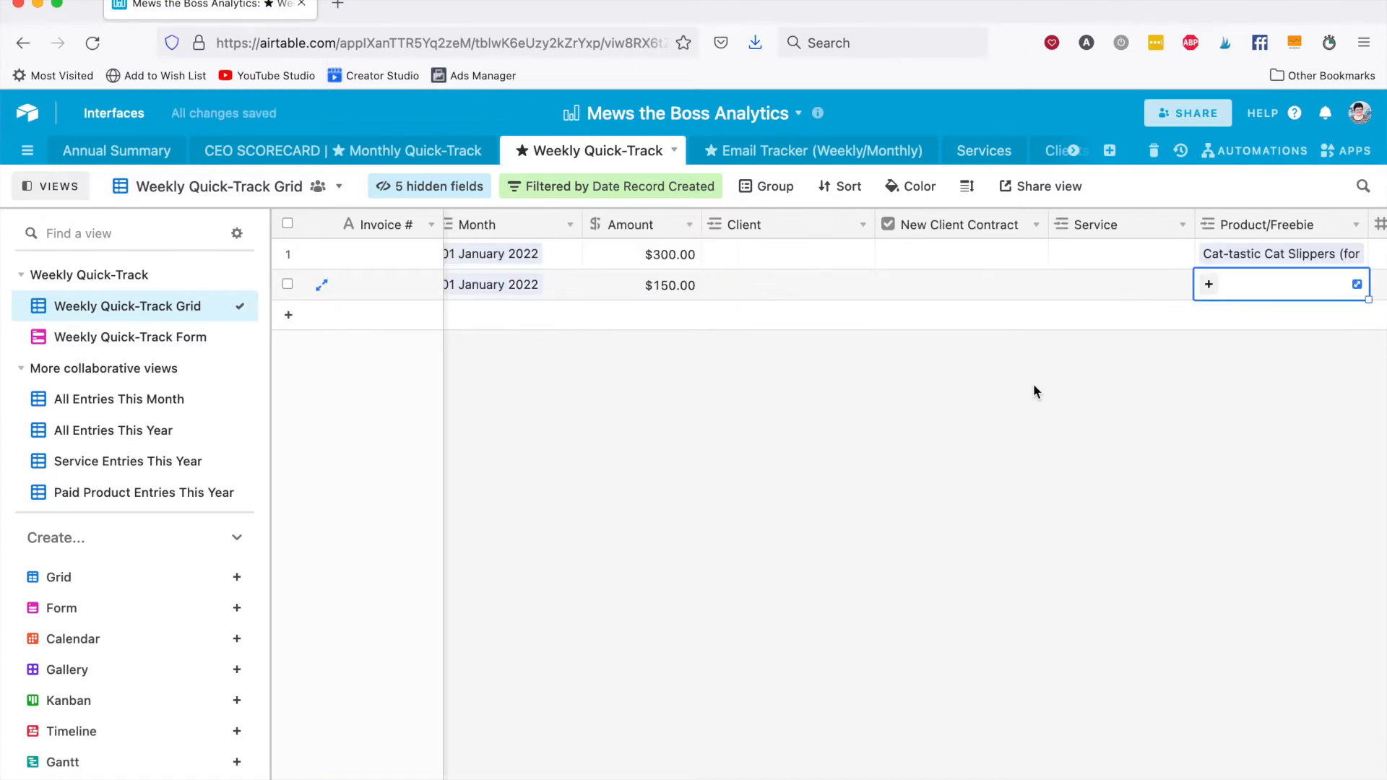
left_click(1208, 284)
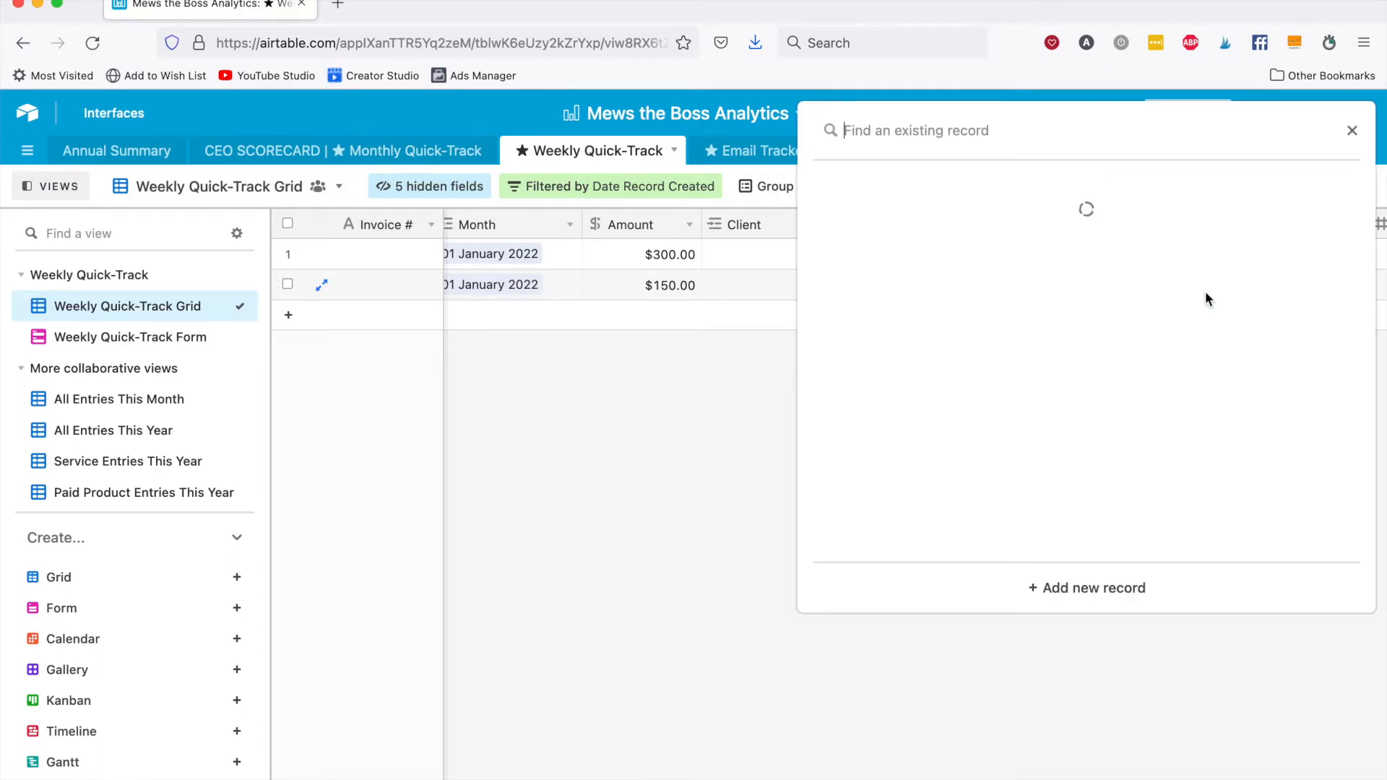
left_click(1007, 313)
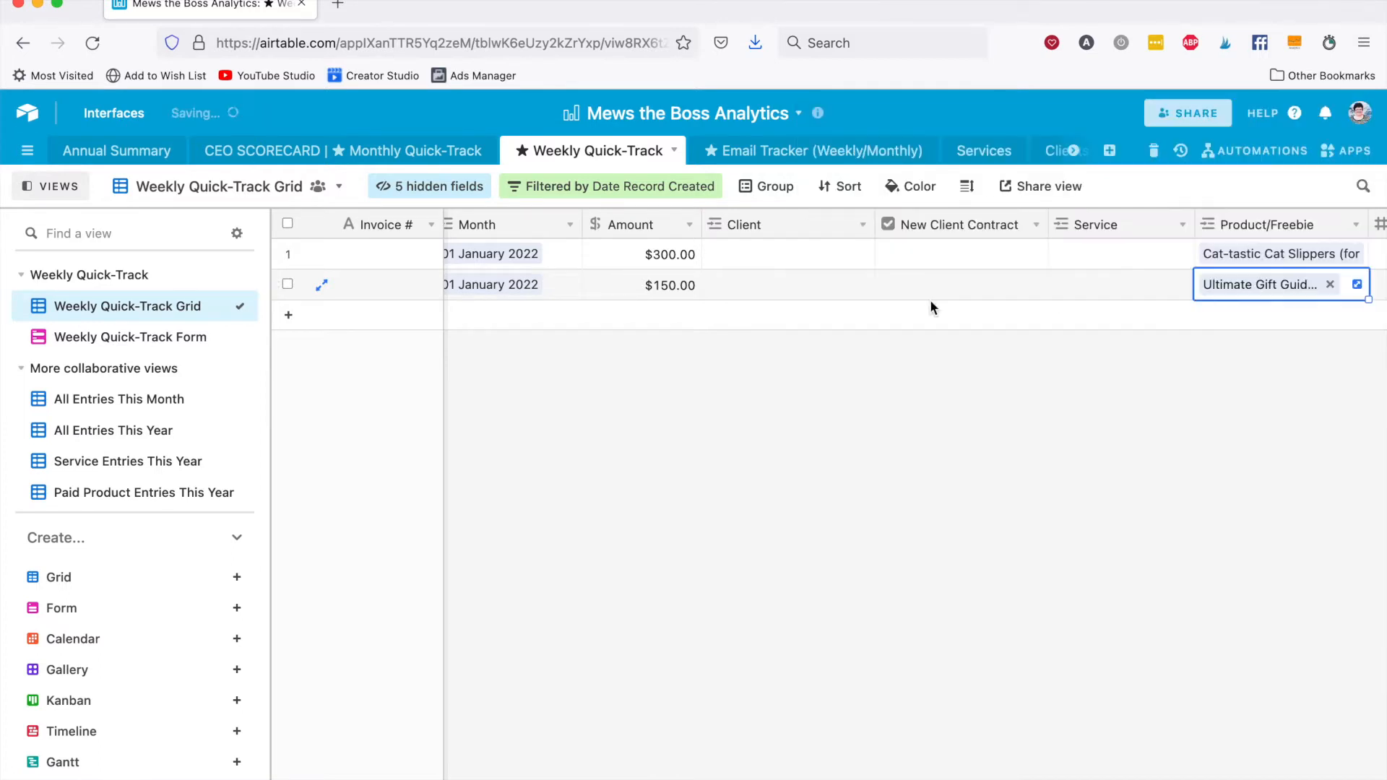
Enter 2 product sales and 10 sales page visits for the Ultimate Gift Guide record.
key("Tab")
type("2")
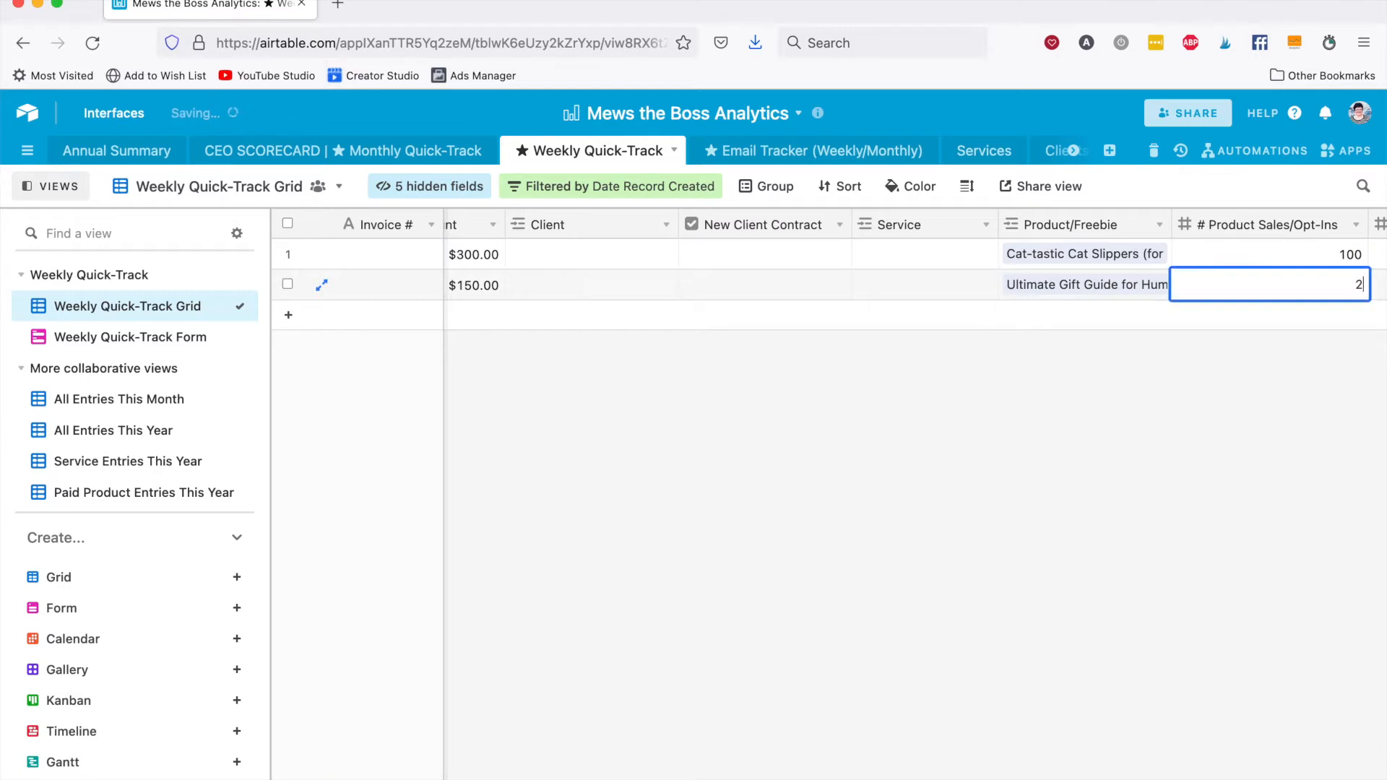
key("Tab")
type("10")
key("Tab")
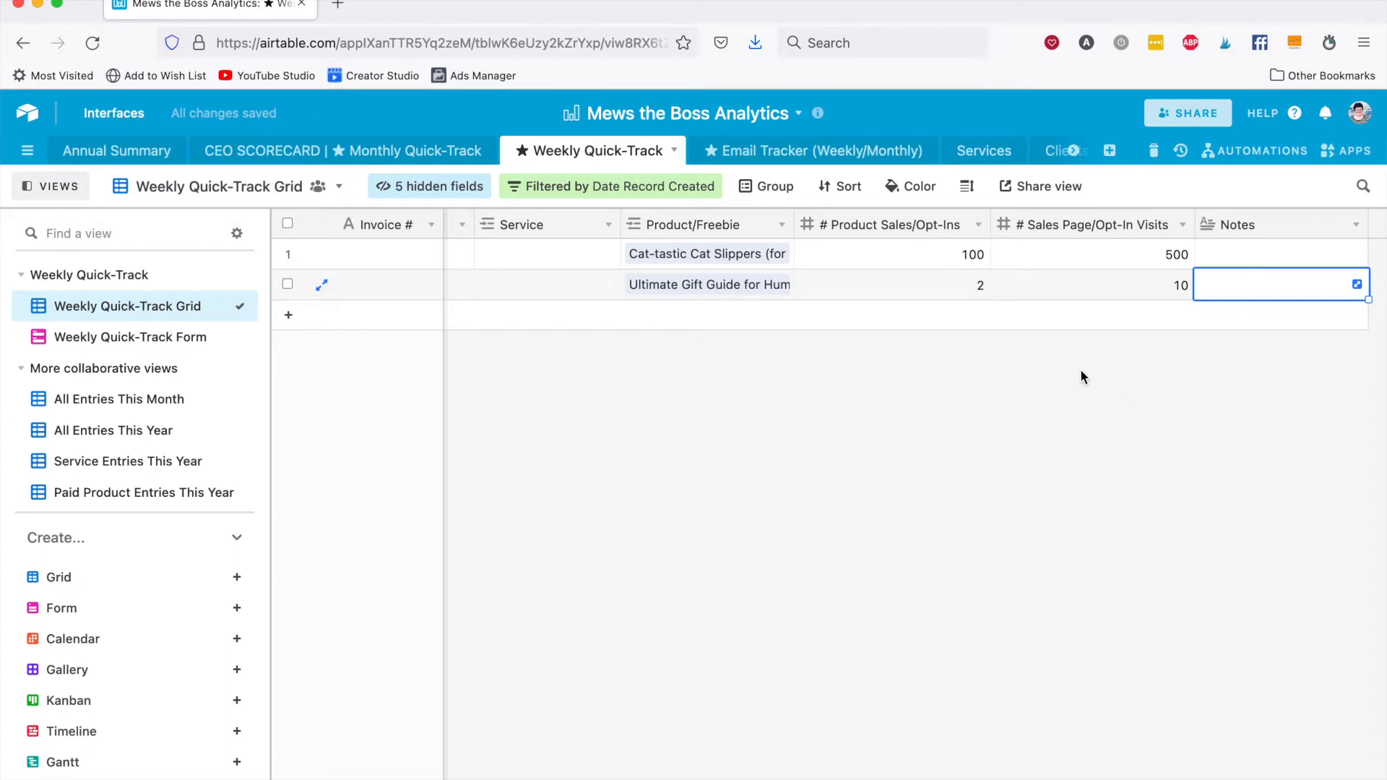
Add a third record to the grid with Services as its offer type.
scroll(1035, 366, "left", 10)
left_click(512, 316)
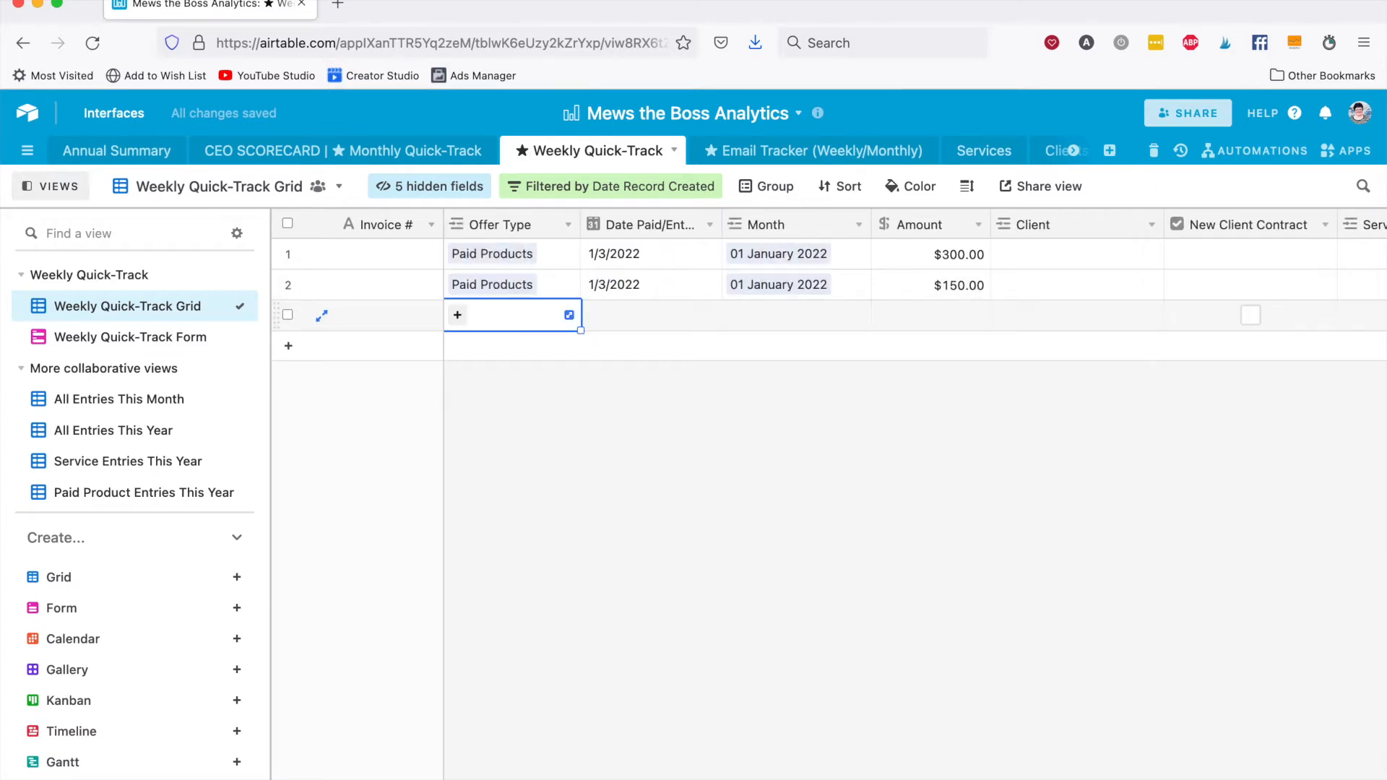
left_click(455, 316)
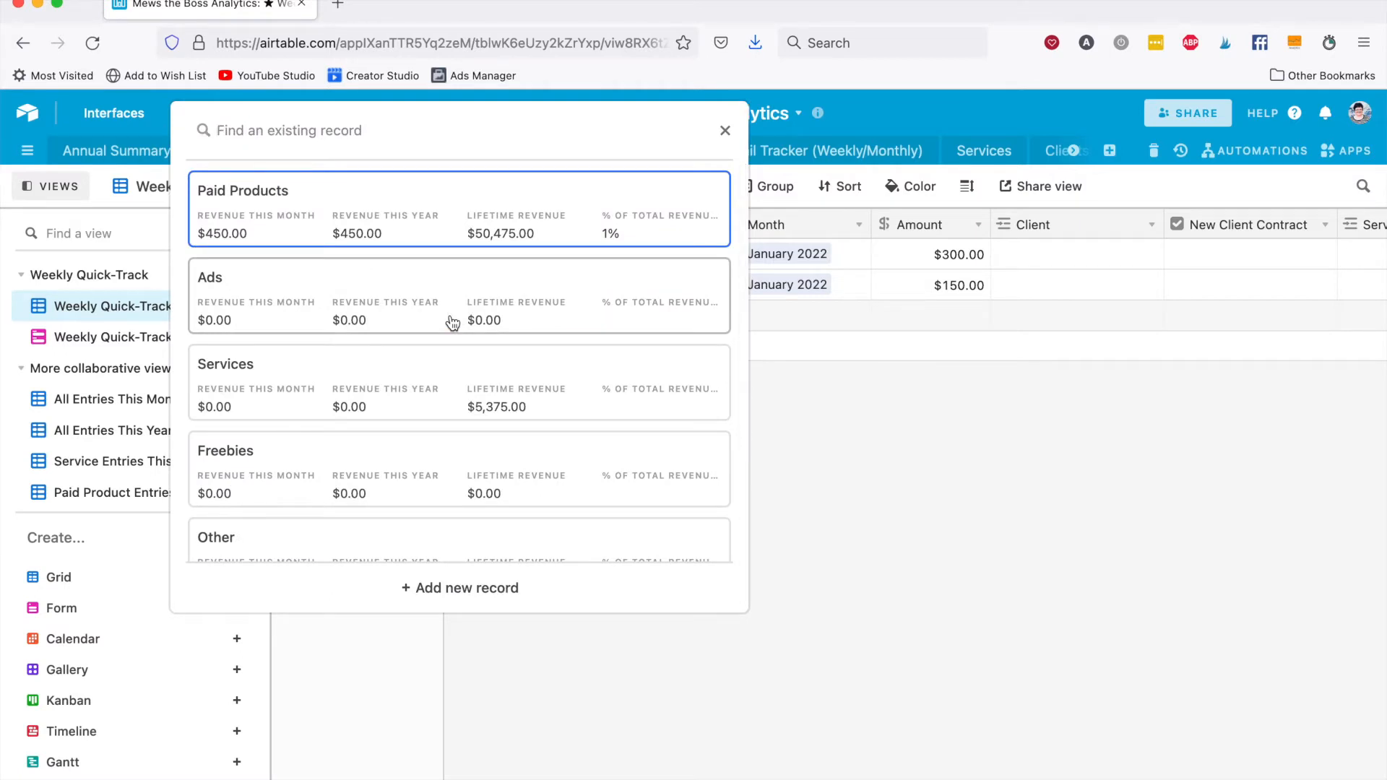
left_click(377, 382)
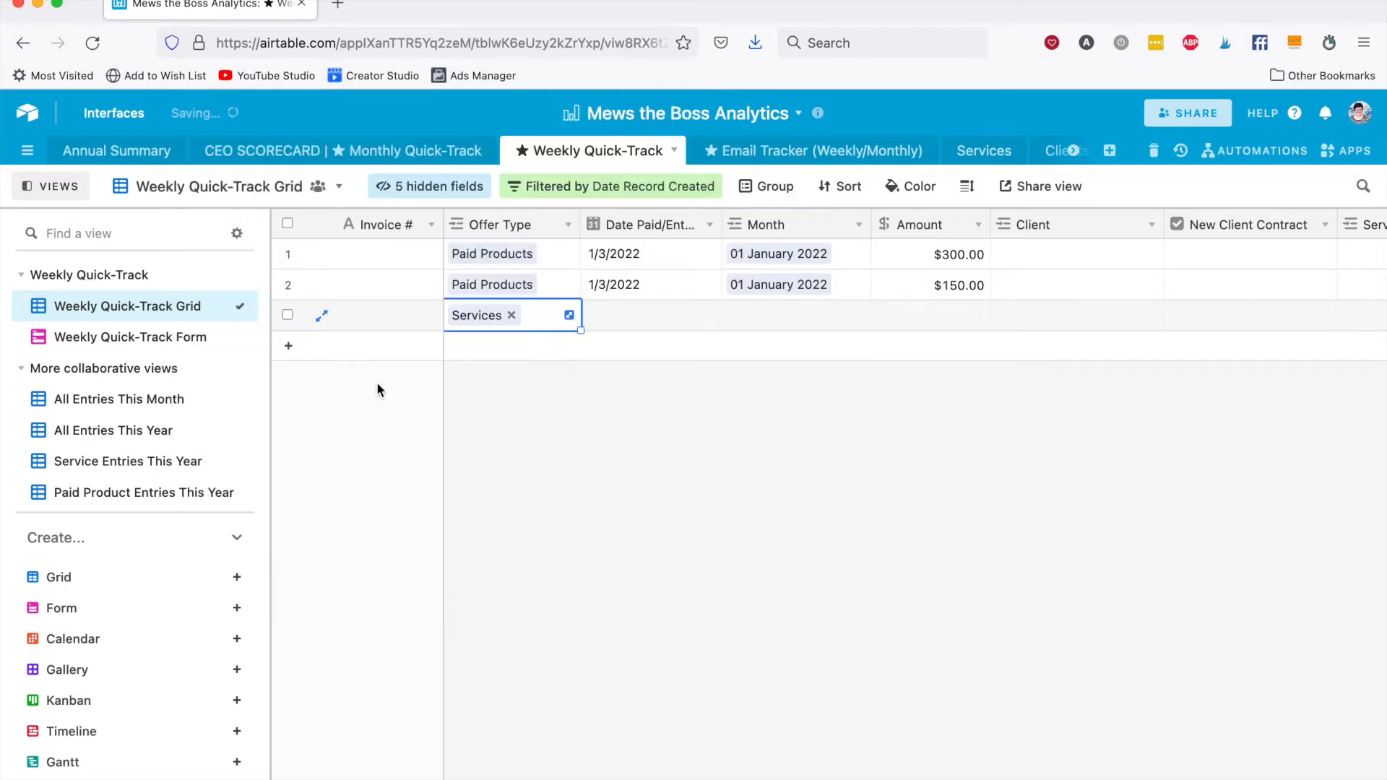
Set the third record's paid date to 1/3/2022 and link its month to 01 January 2022.
key("Tab")
type("1/3/")
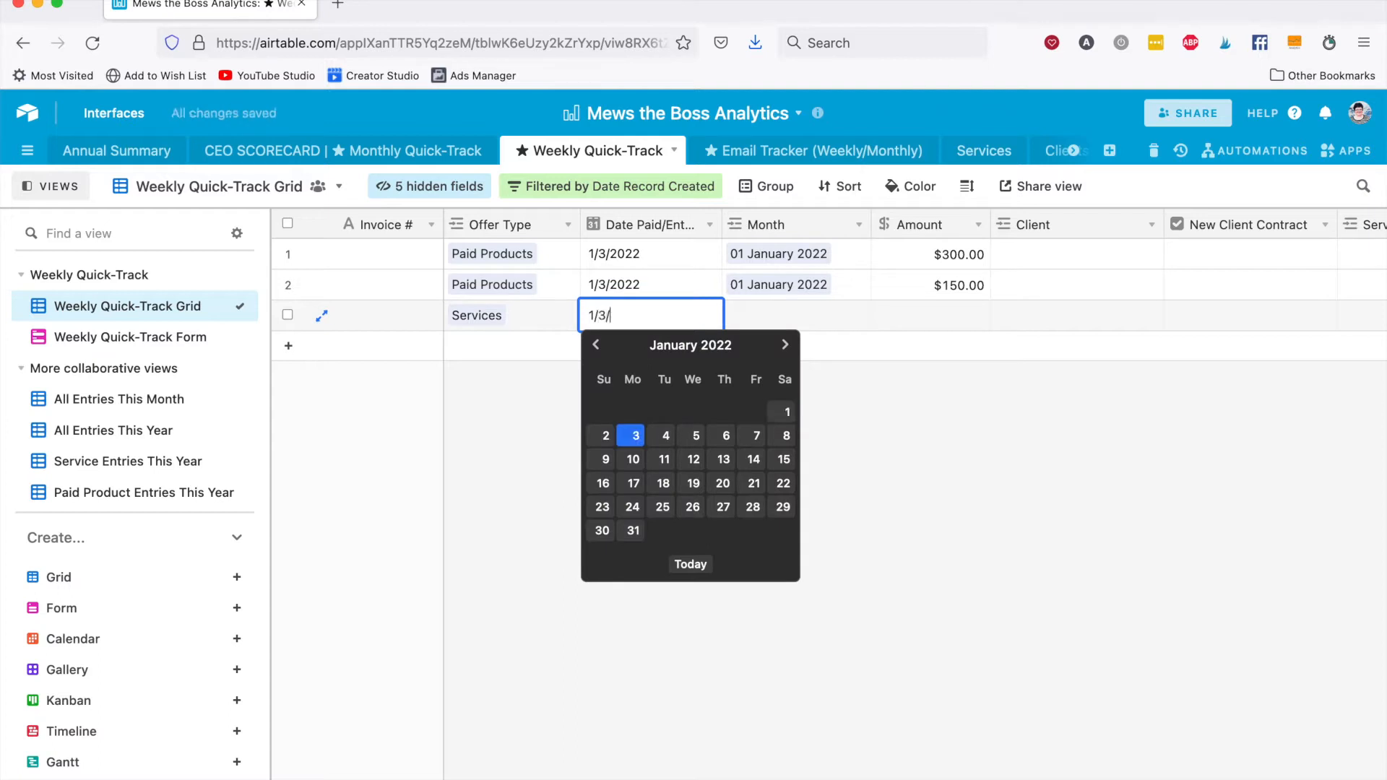
type("2022")
key("Tab")
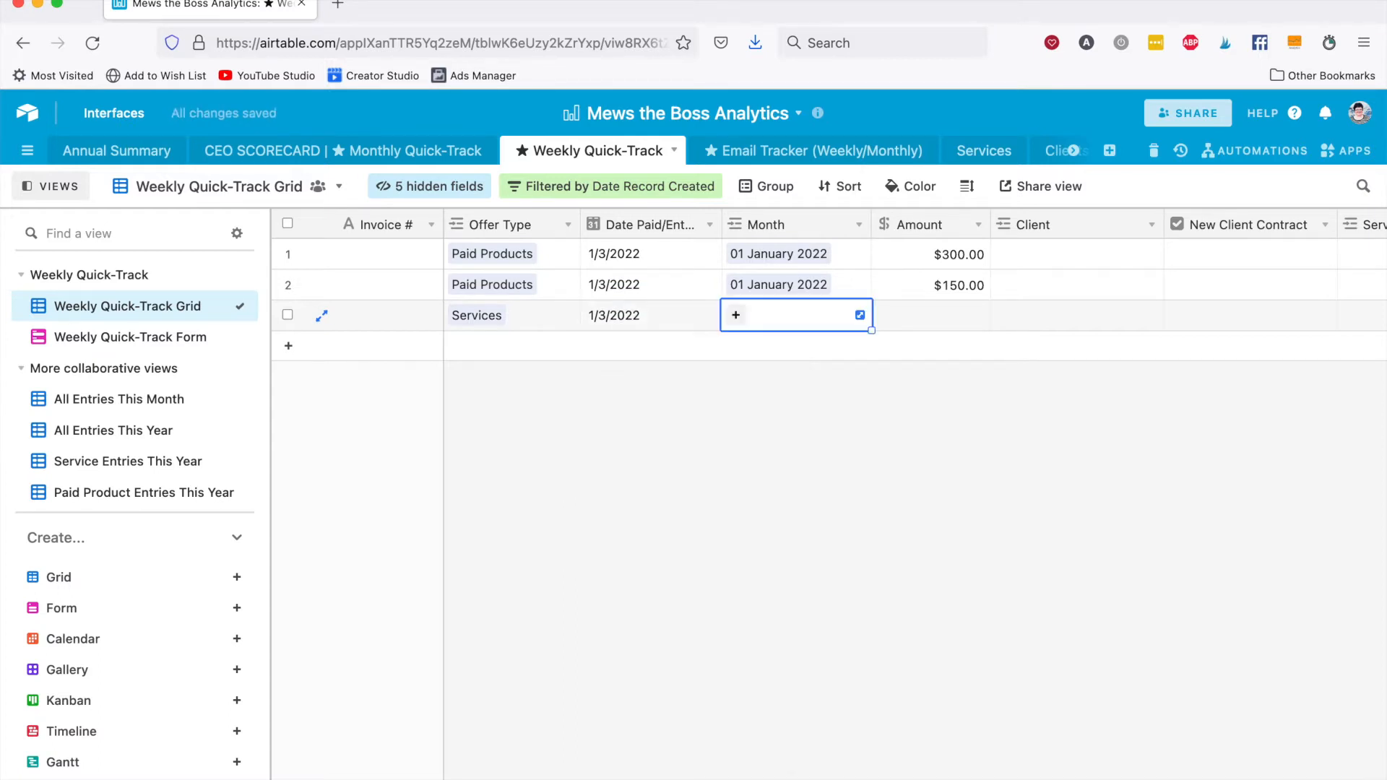
type("jan")
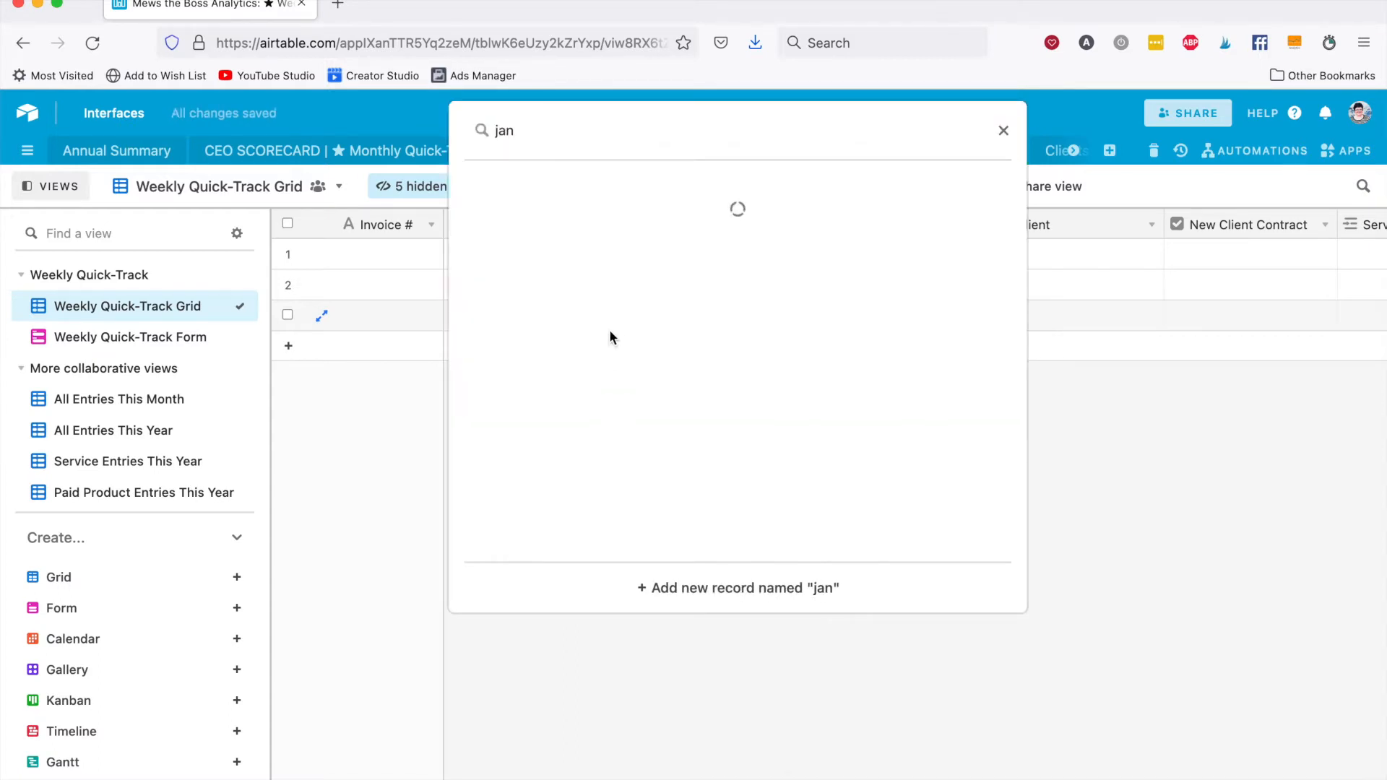
key("Return")
key("Tab")
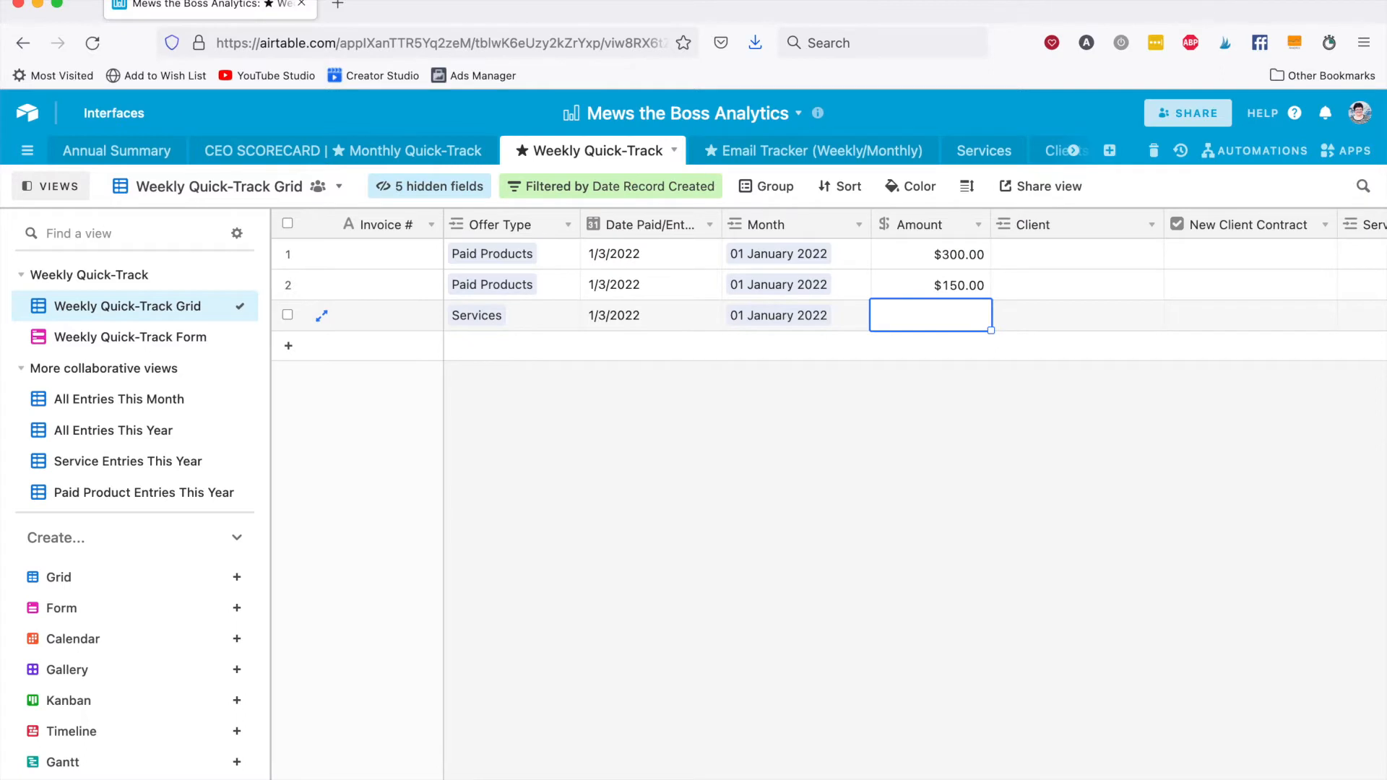
Enter an amount of $650 for the Services record and link Goose the Flerken as its client.
type("650")
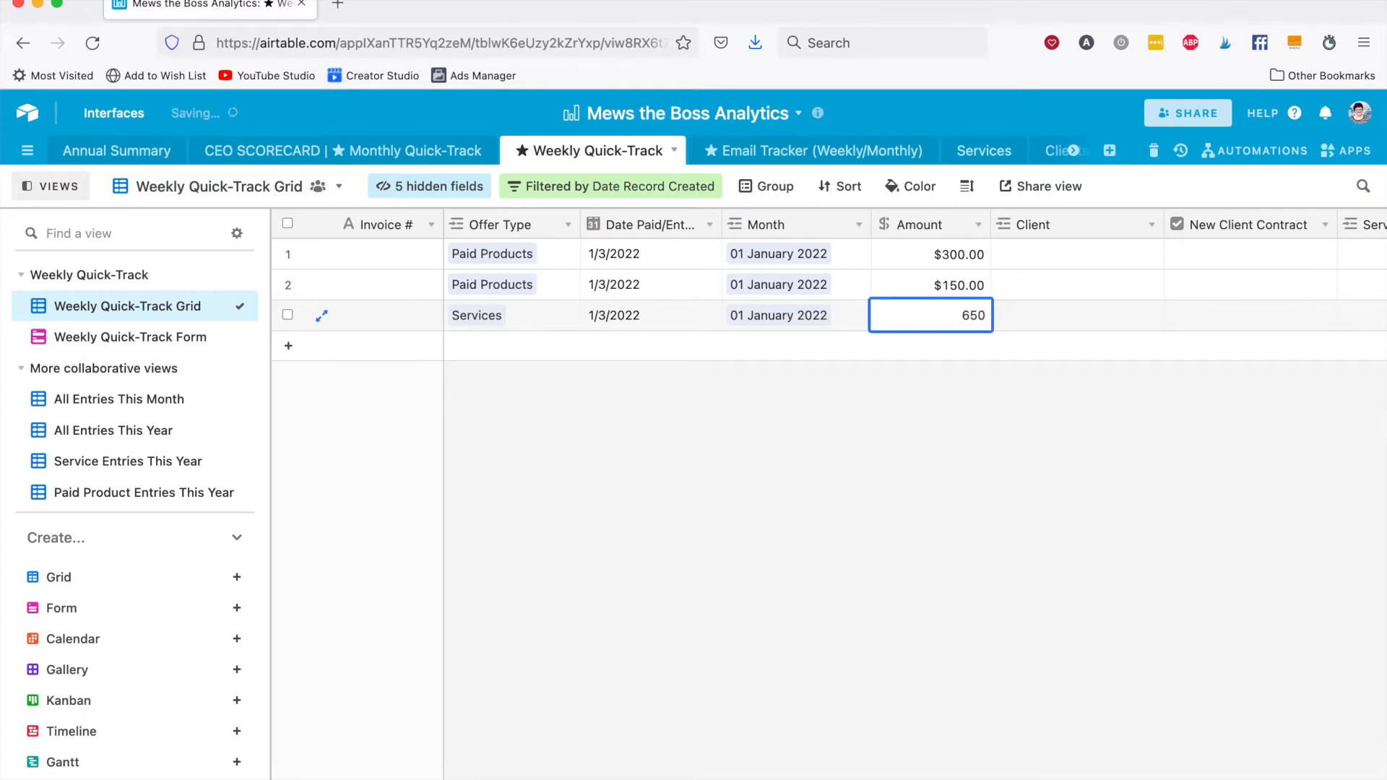
key("Tab")
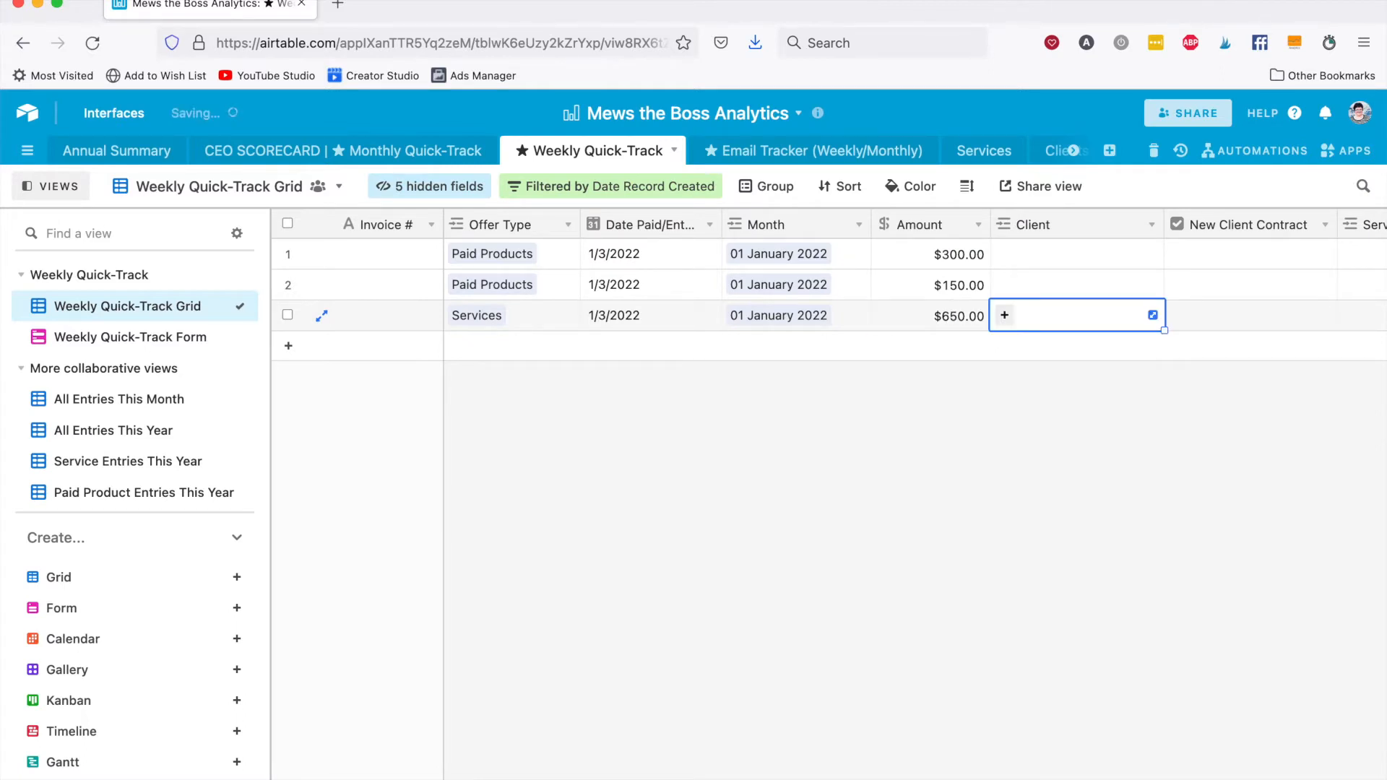
left_click(998, 312)
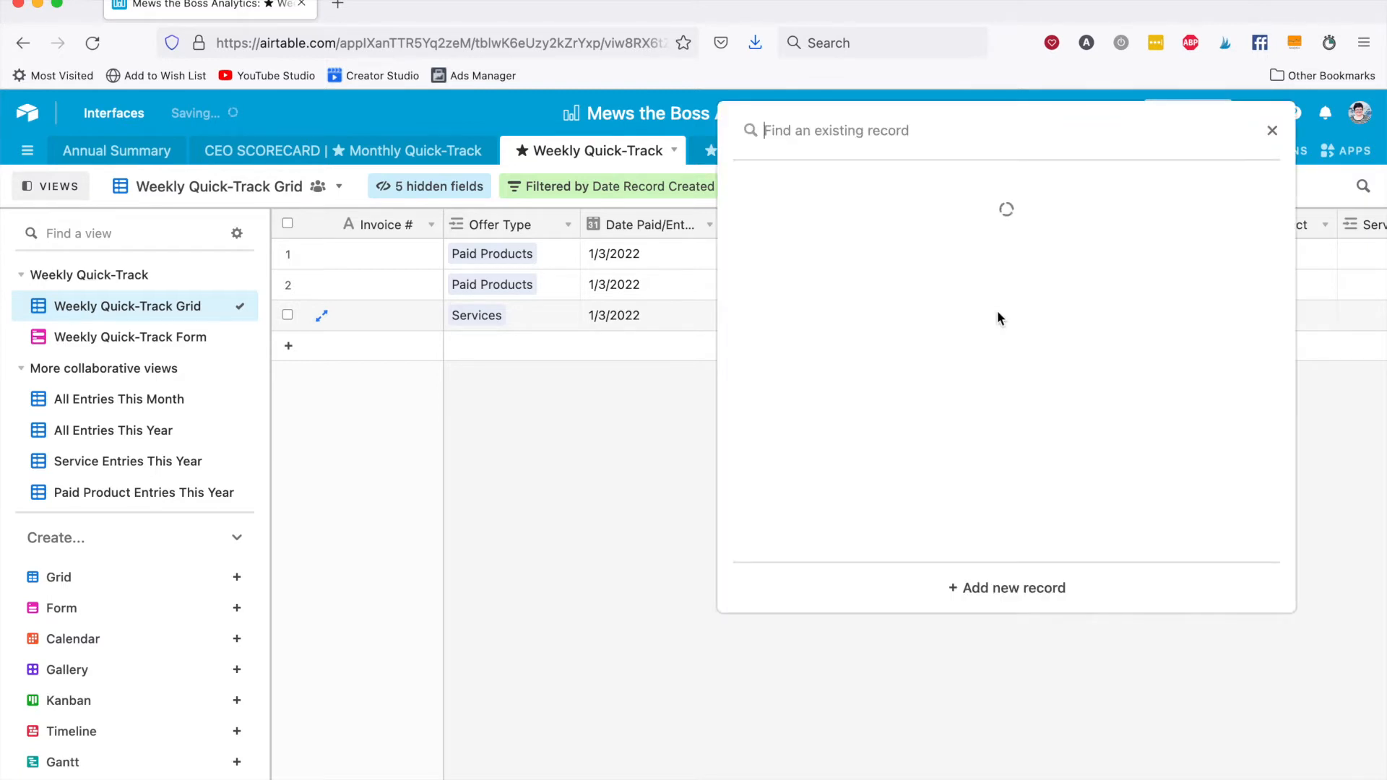
left_click(941, 309)
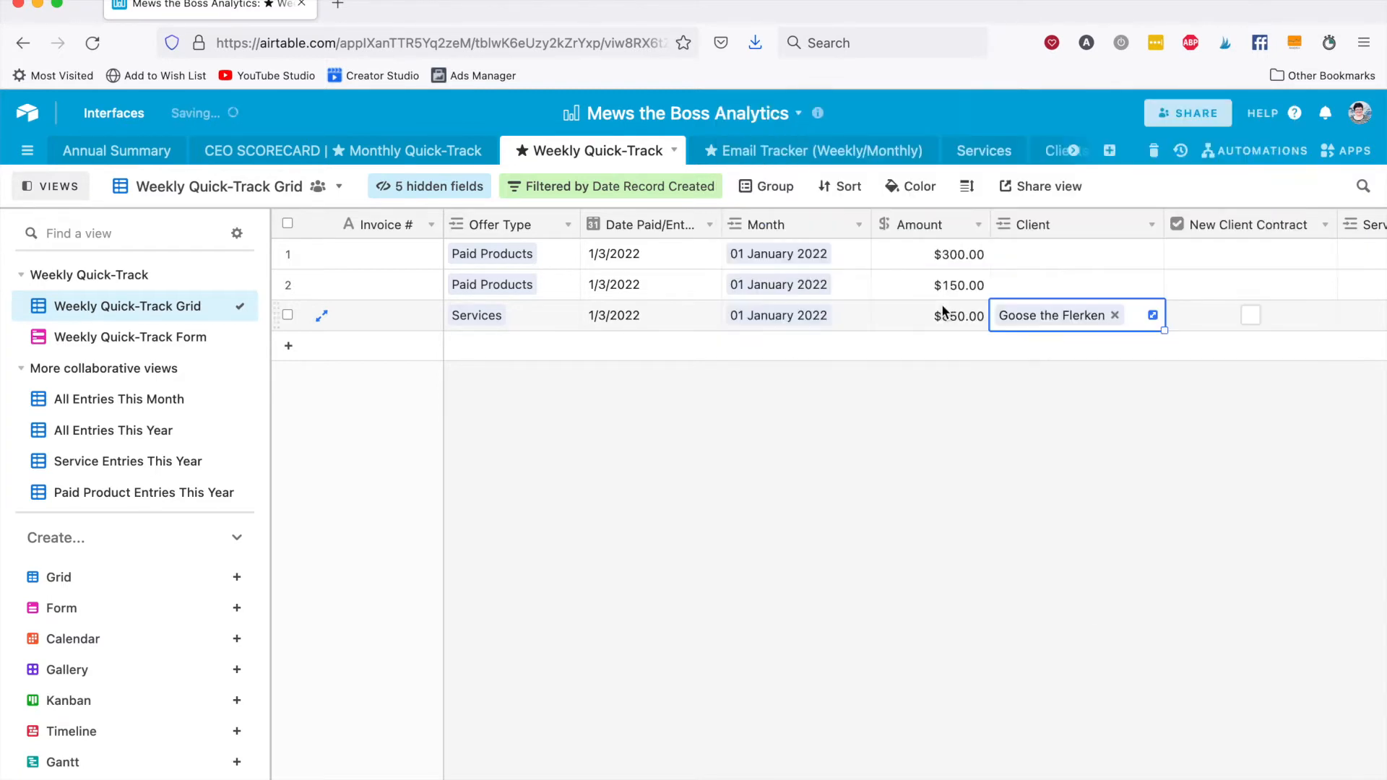
key("Tab")
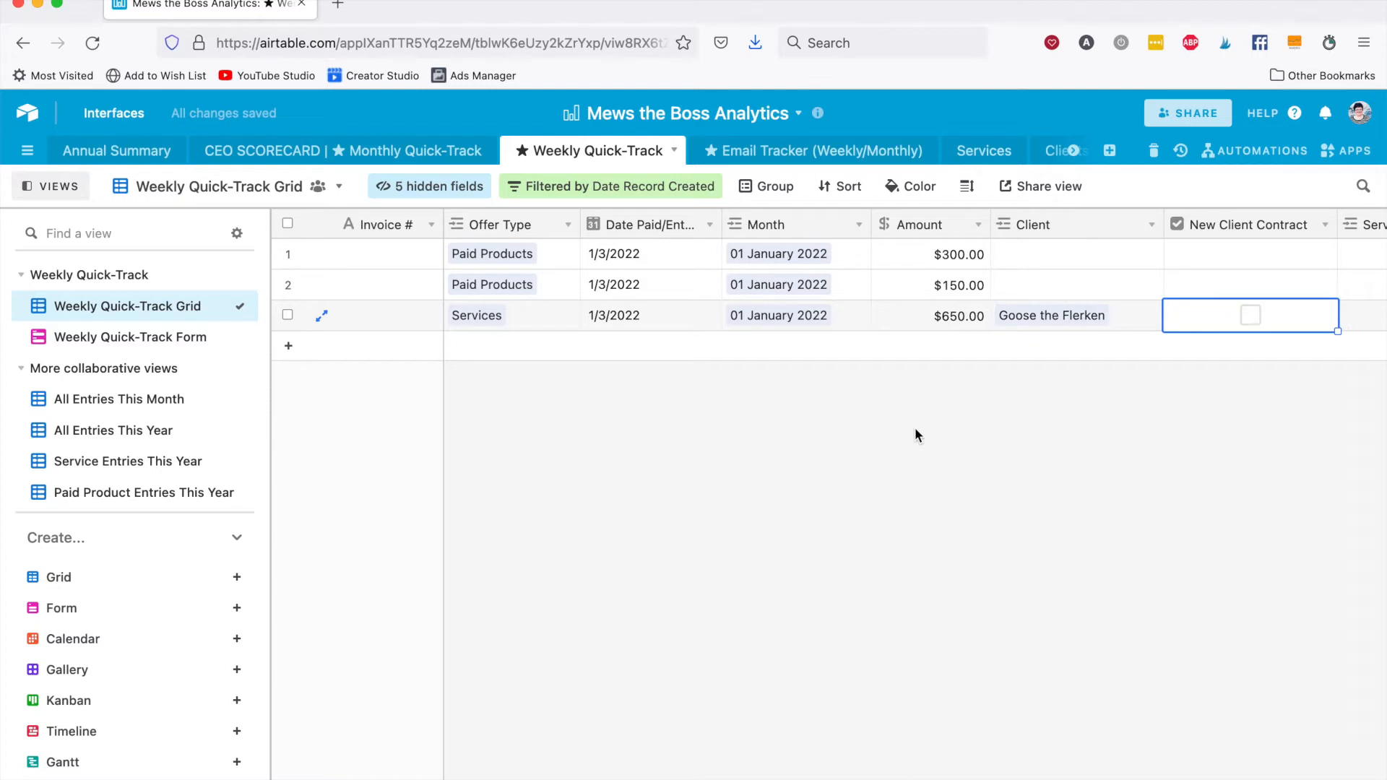
Mark the Services record as a new client contract and link the Standing Up to Your Cat 1:1 Training service.
left_click(1249, 315)
scroll(1089, 415, "right", 2)
scroll(1089, 415, "right", 4)
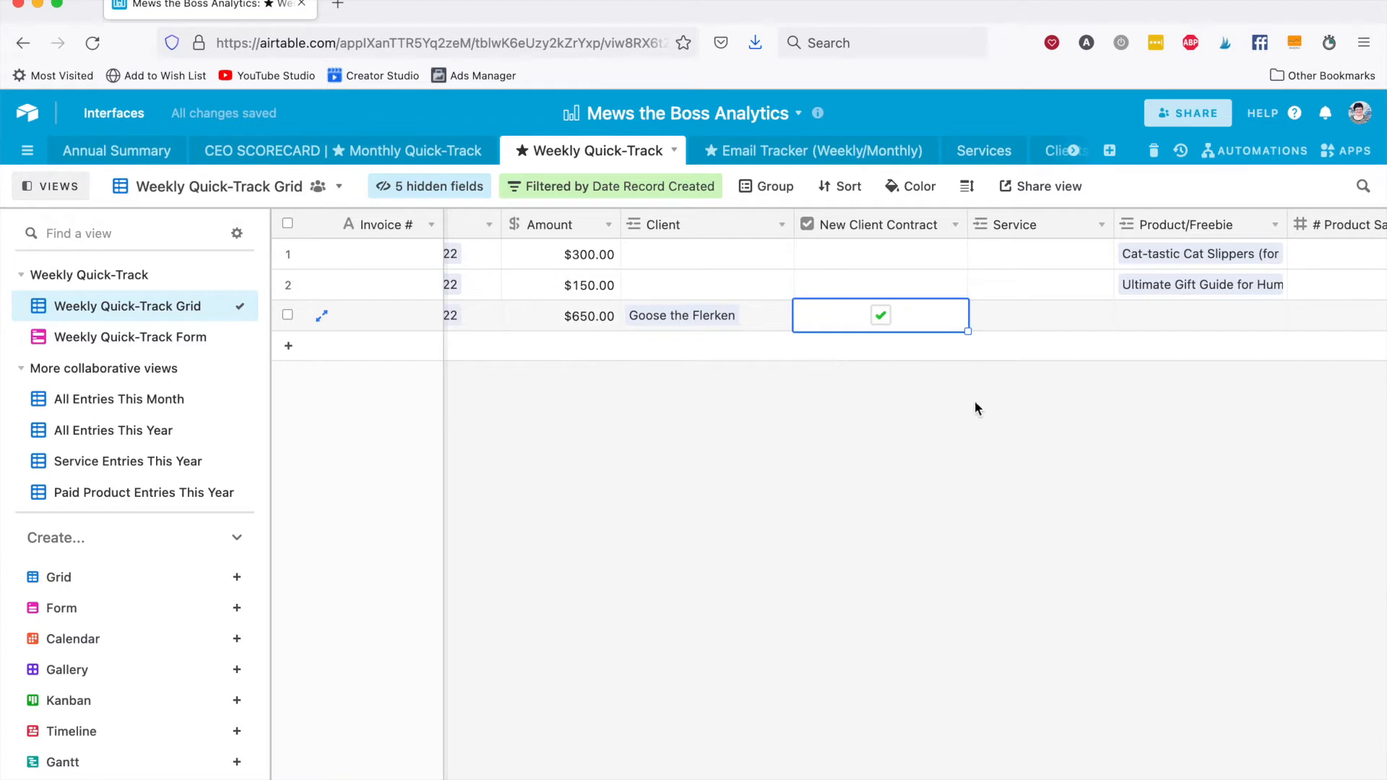
left_click(1033, 329)
left_click(980, 317)
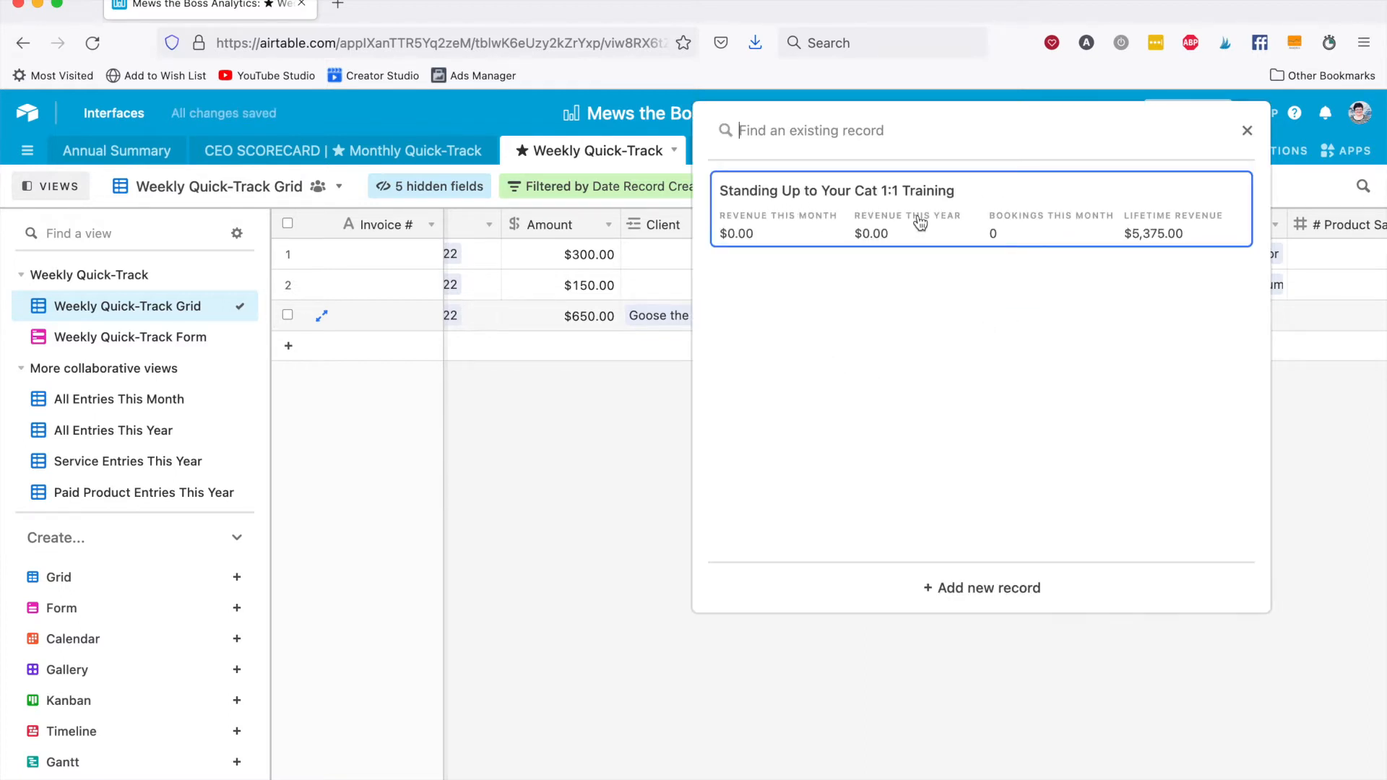
left_click(991, 218)
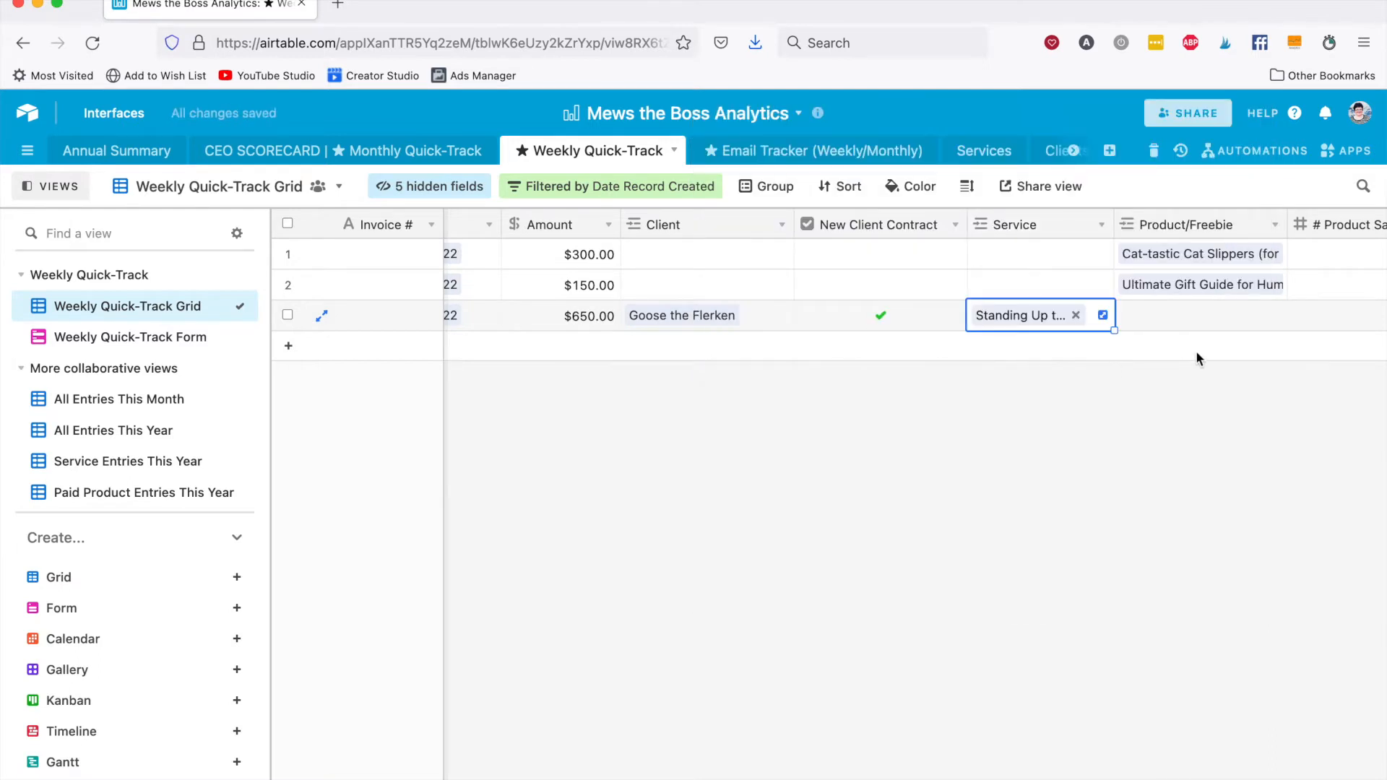
Enter 40 sales page visits for the Services record.
scroll(1112, 396, "right", 5)
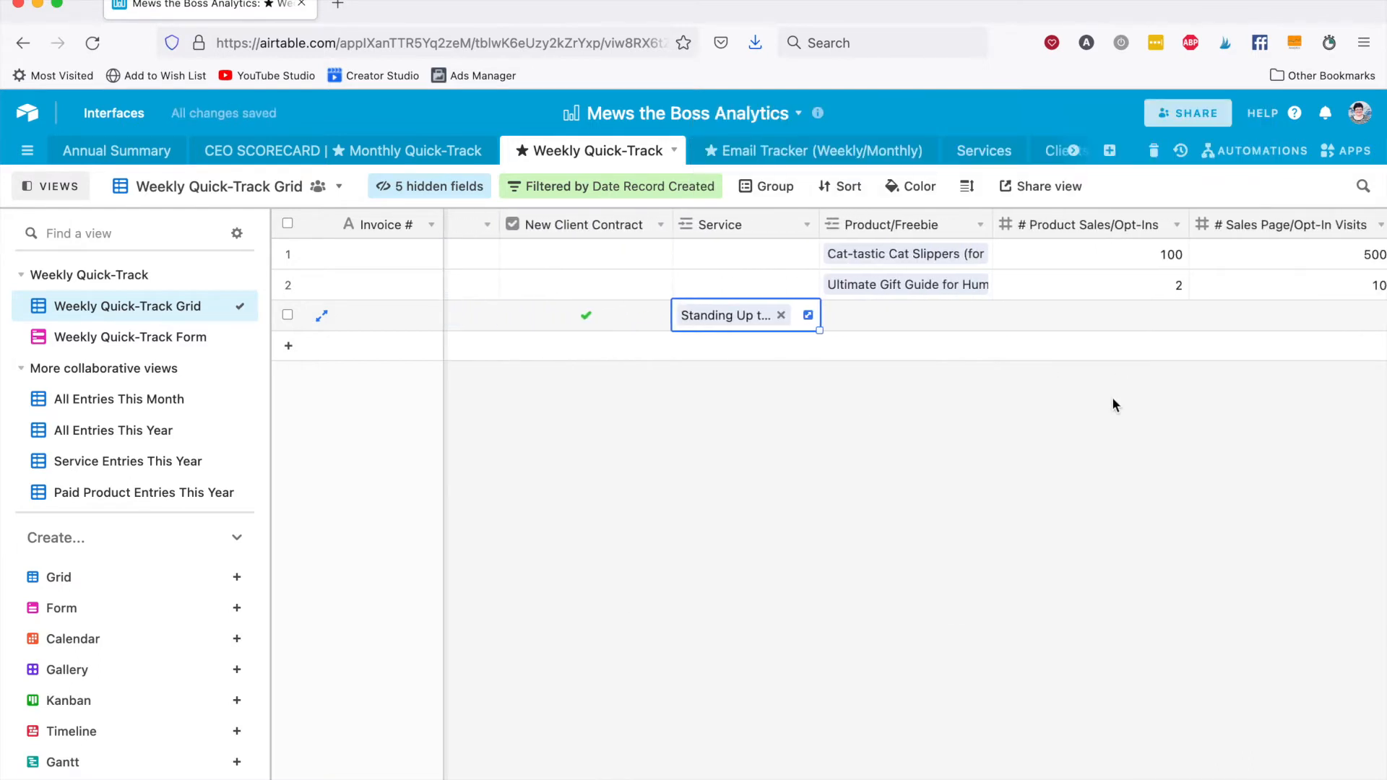
scroll(1099, 316, "right", 3)
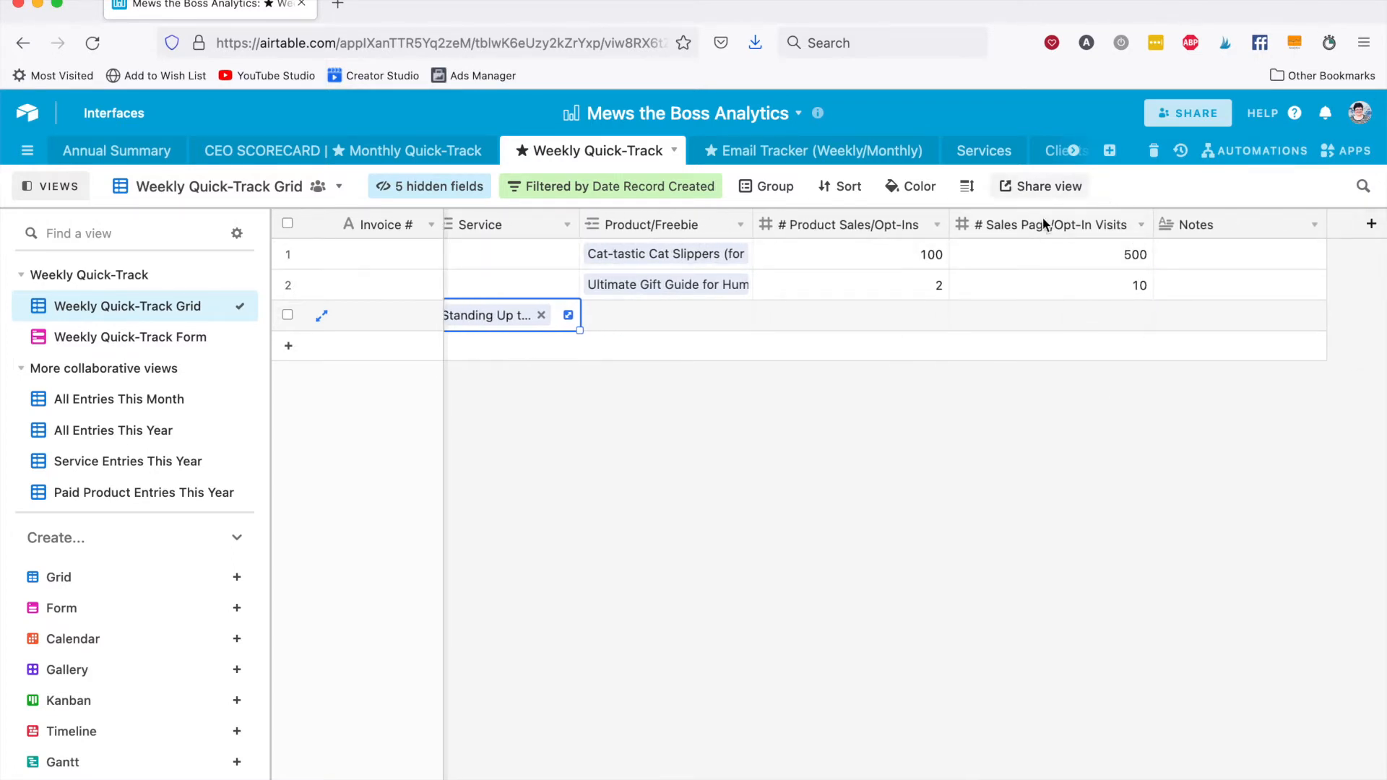
left_click(1051, 315)
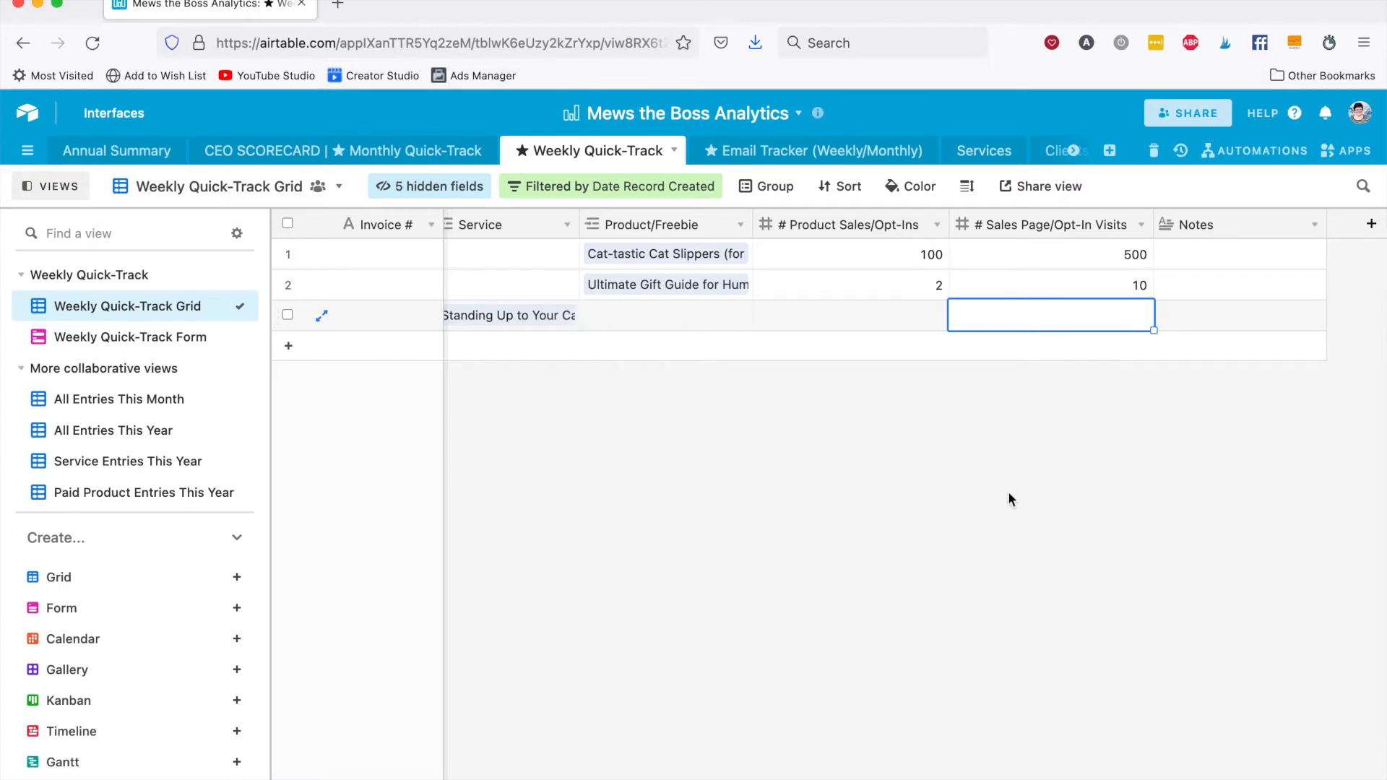
type("40")
key("Tab")
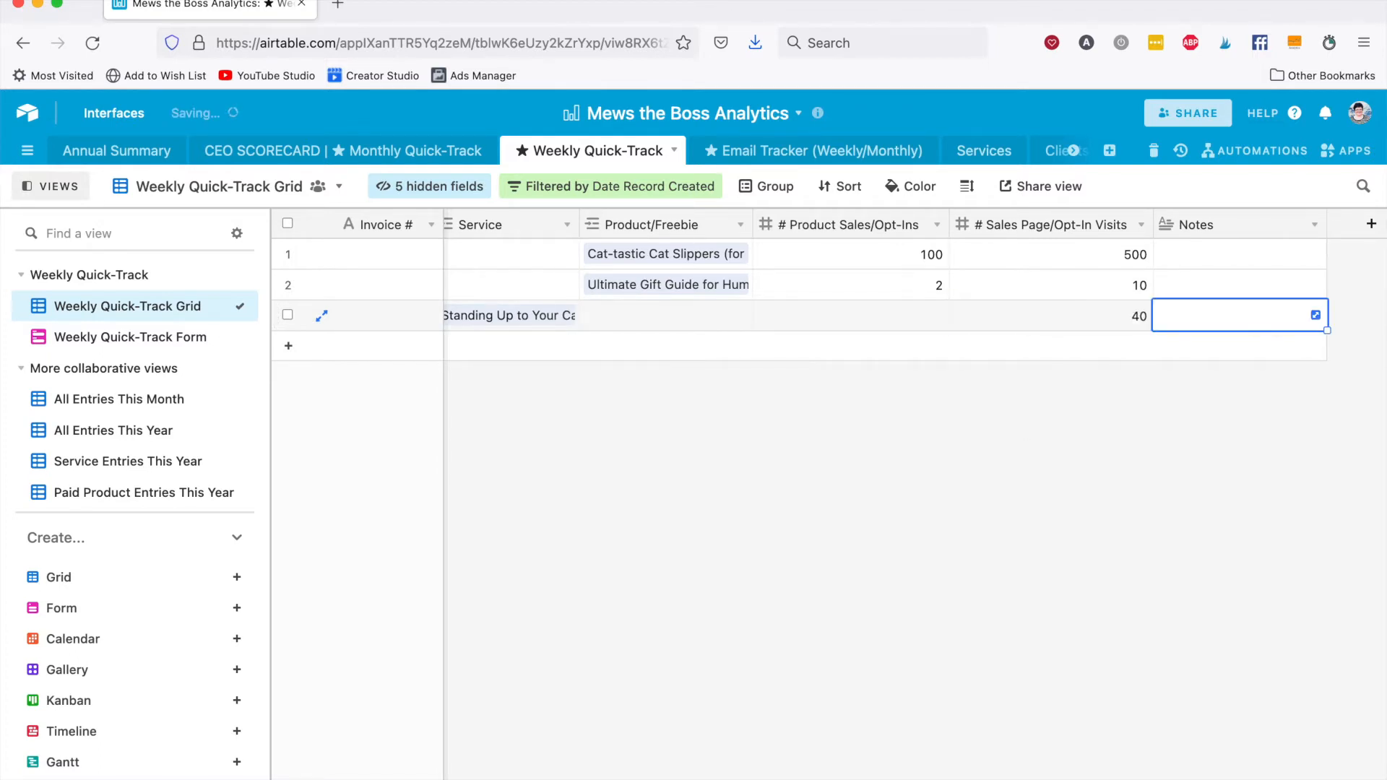
Enter the invoice number for the Services record.
scroll(917, 383, "left", 10)
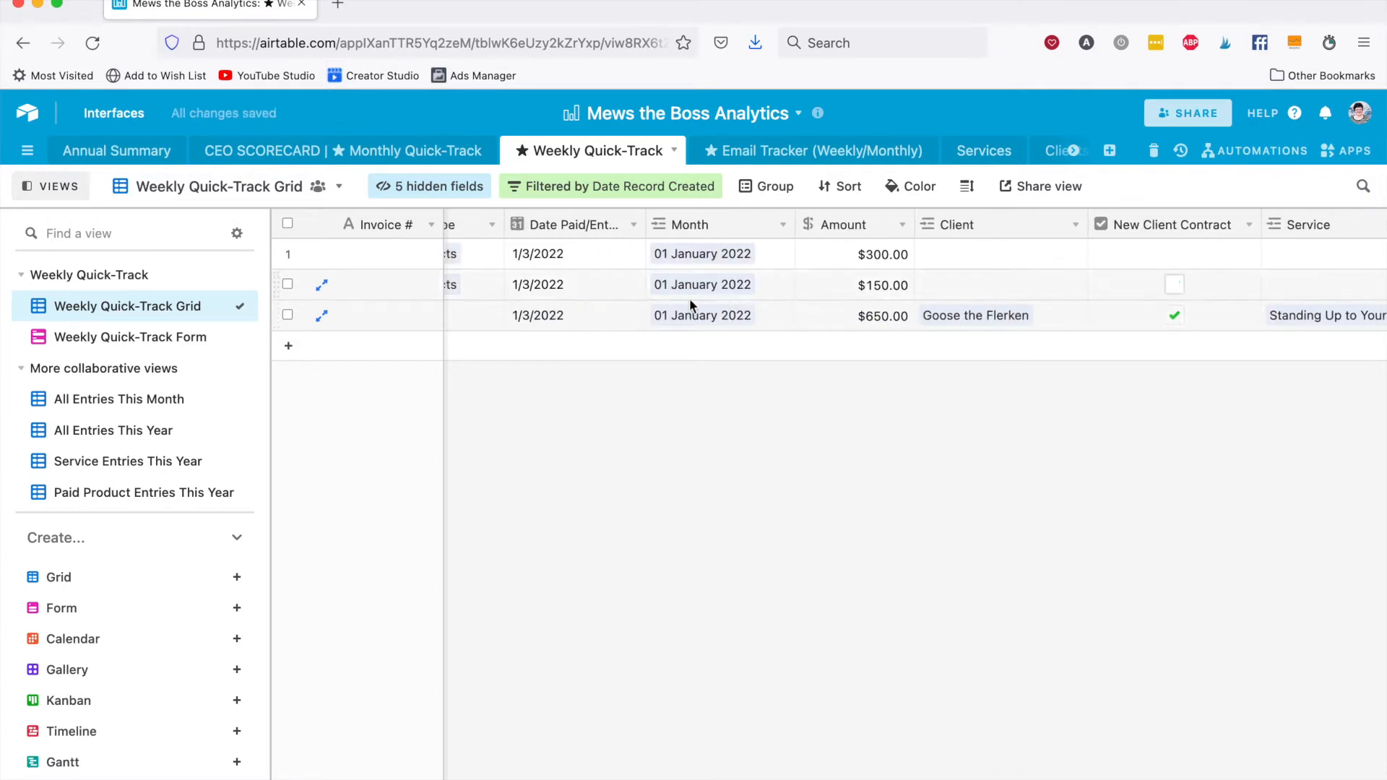
left_click(624, 311)
scroll(624, 311, "left", 2)
left_click(394, 315)
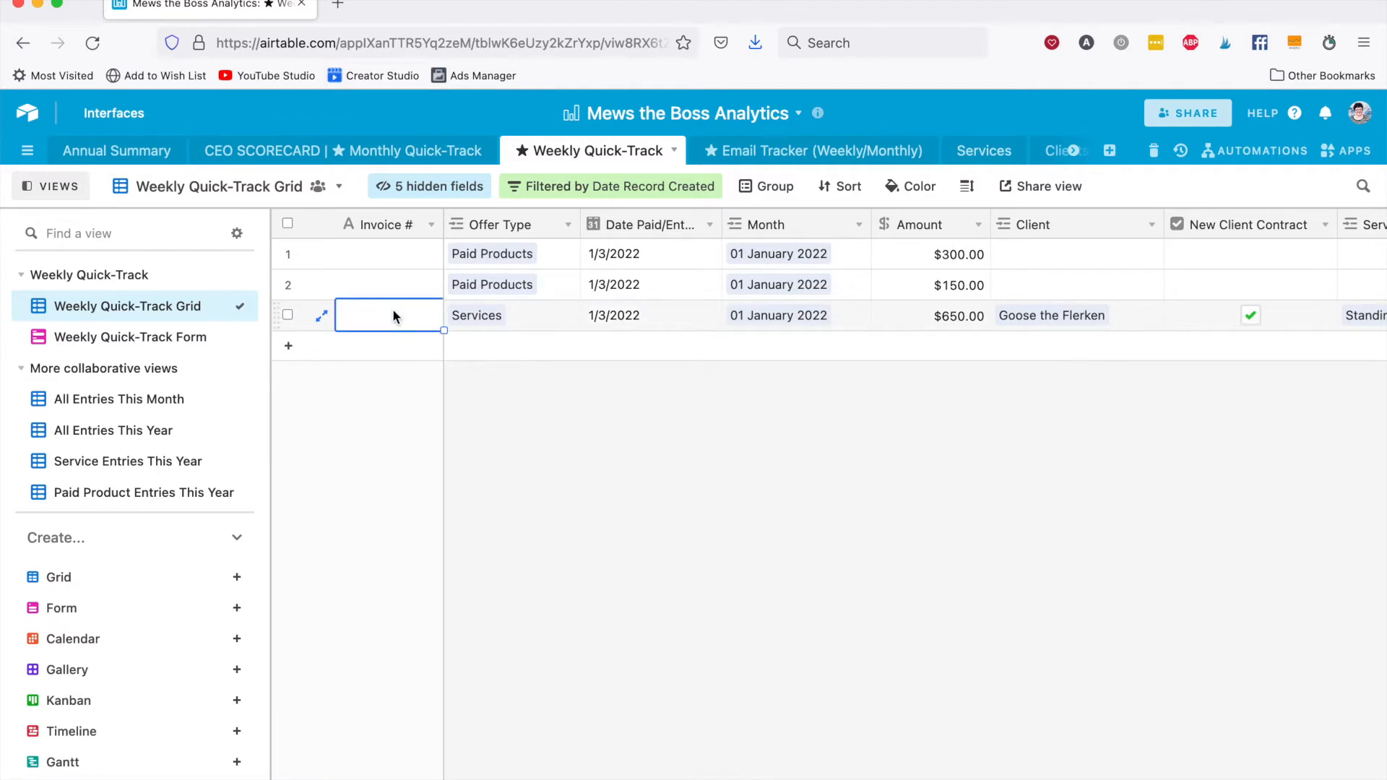
type("2101")
key("Tab")
Add a fourth record to the grid with Freebies as its offer type.
left_click(509, 354)
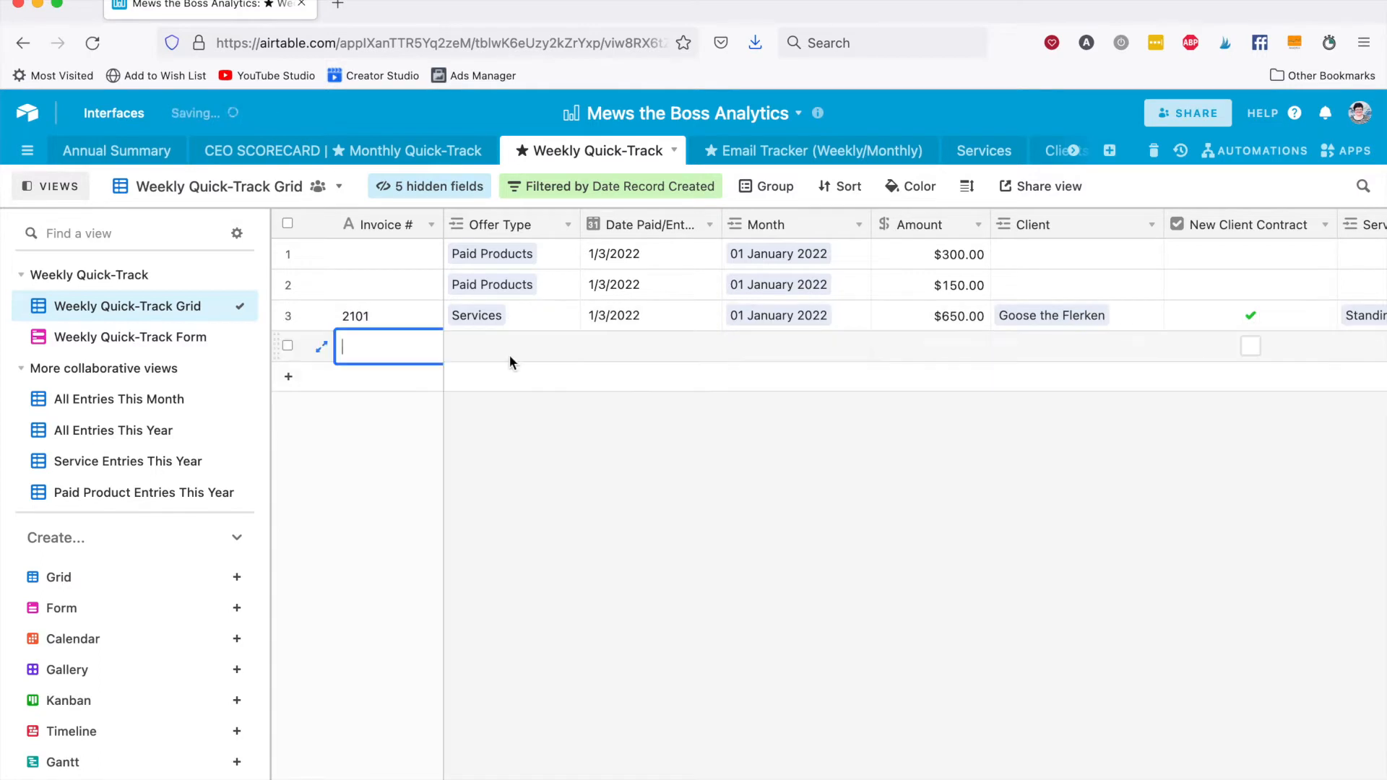
left_click(509, 354)
left_click(460, 346)
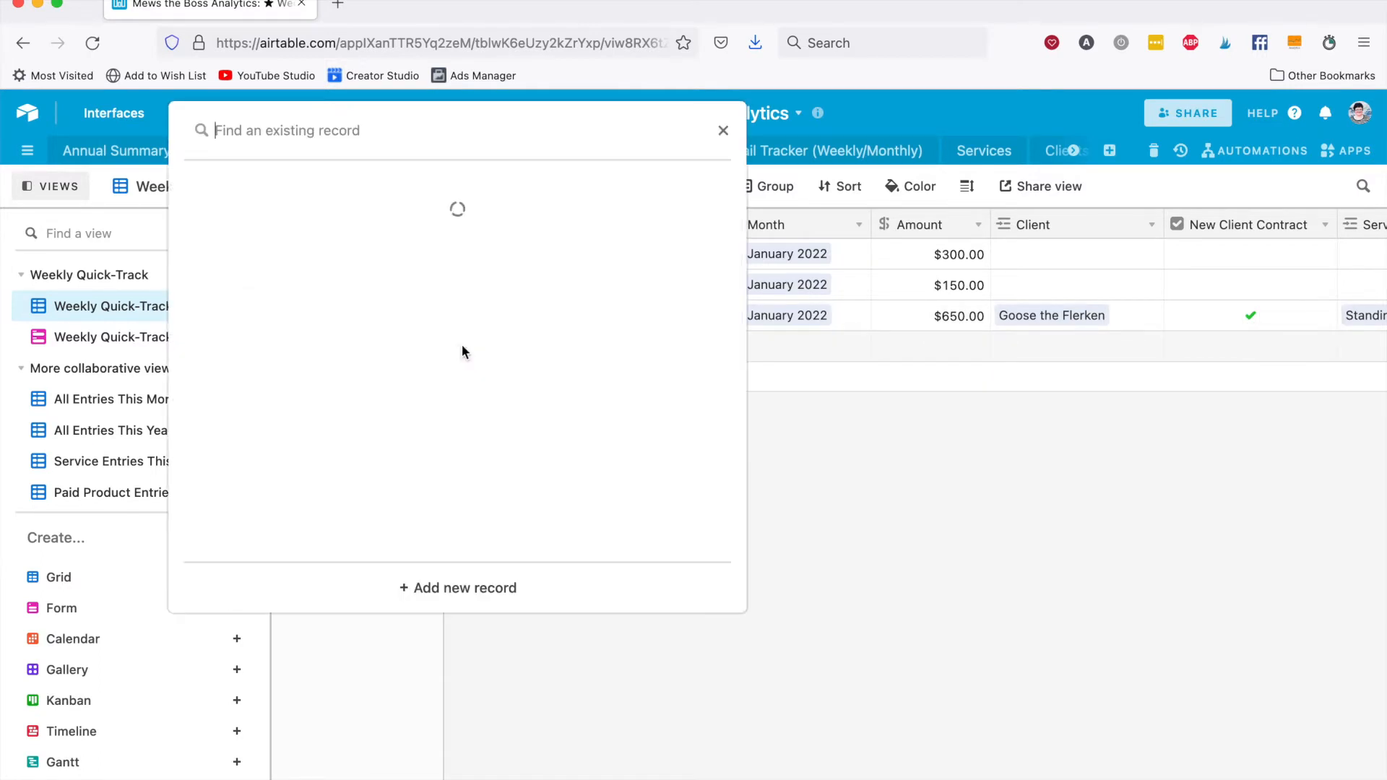
scroll(367, 238, "down", 2)
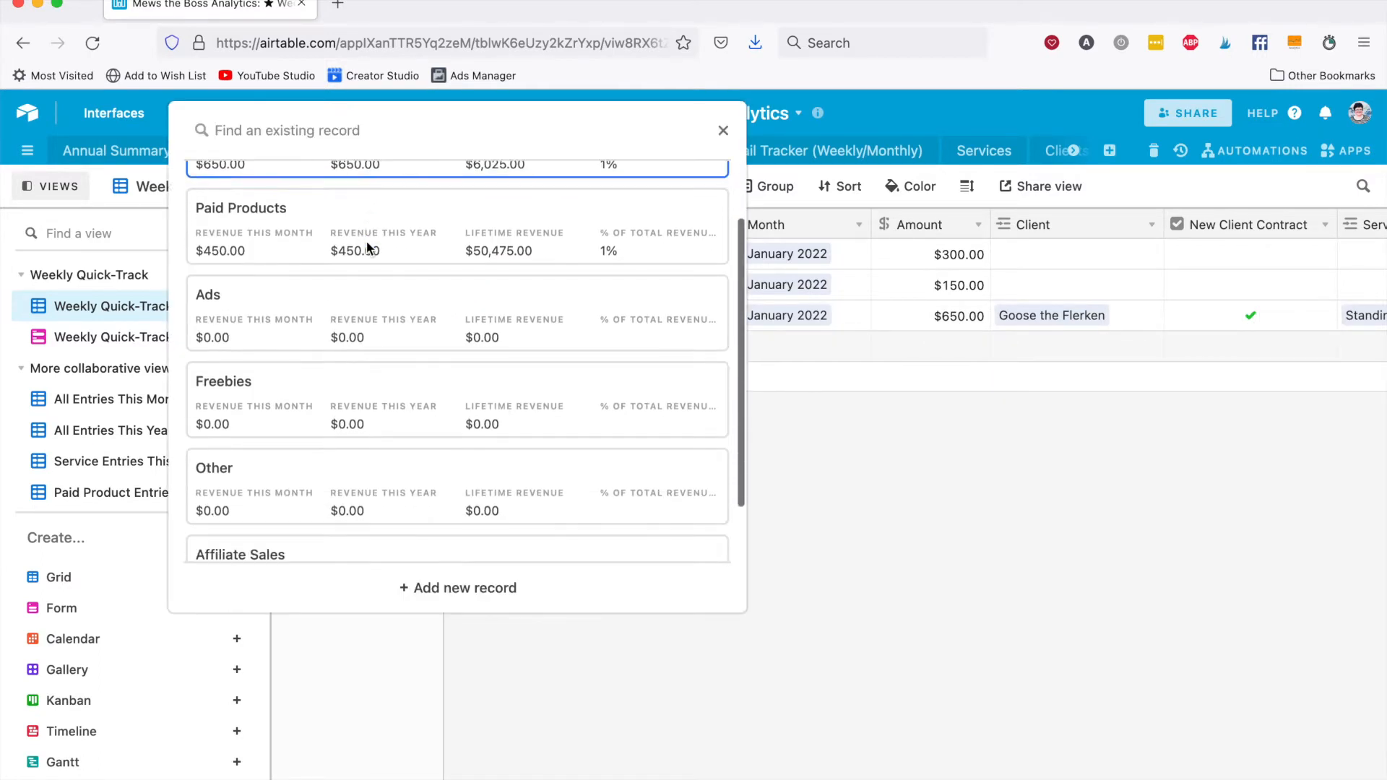
scroll(347, 274, "down", 1)
scroll(498, 293, "down", 1)
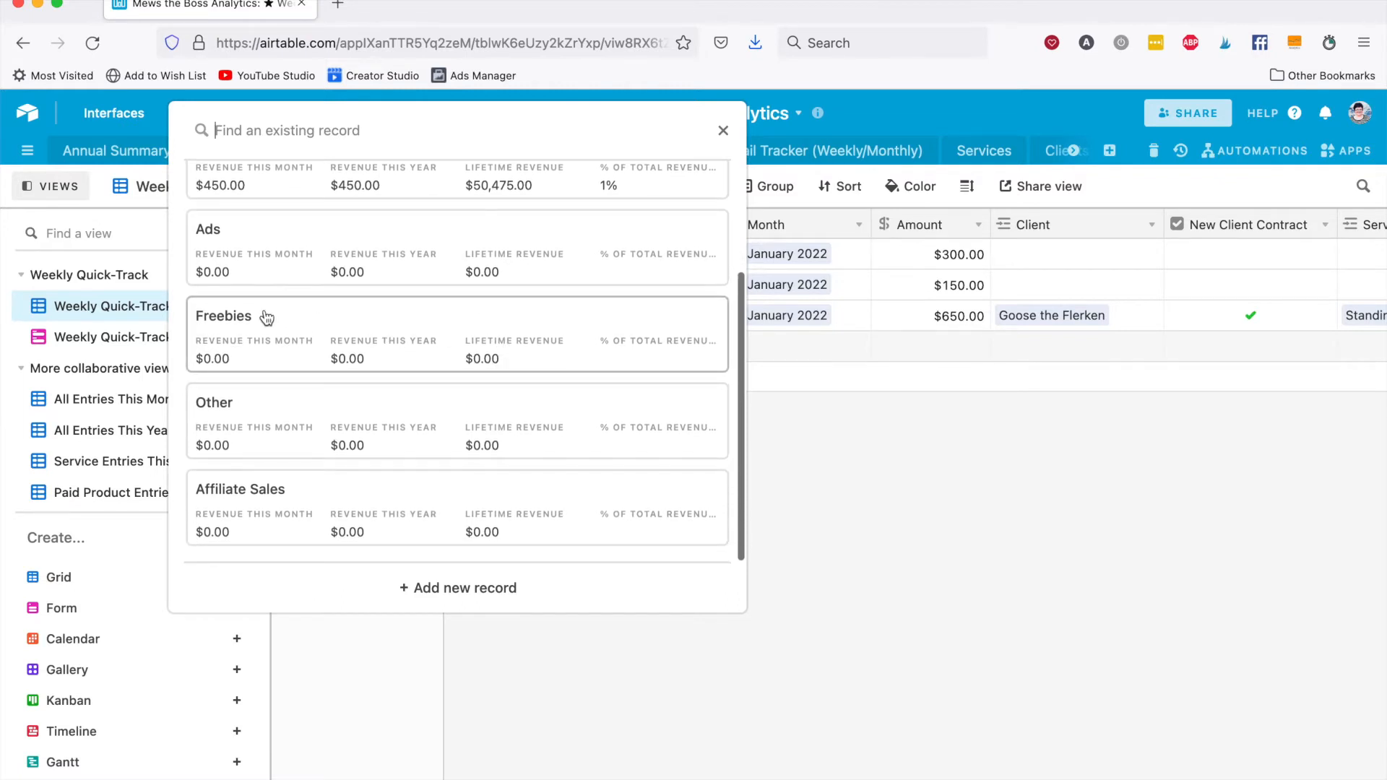
left_click(491, 328)
key("Tab")
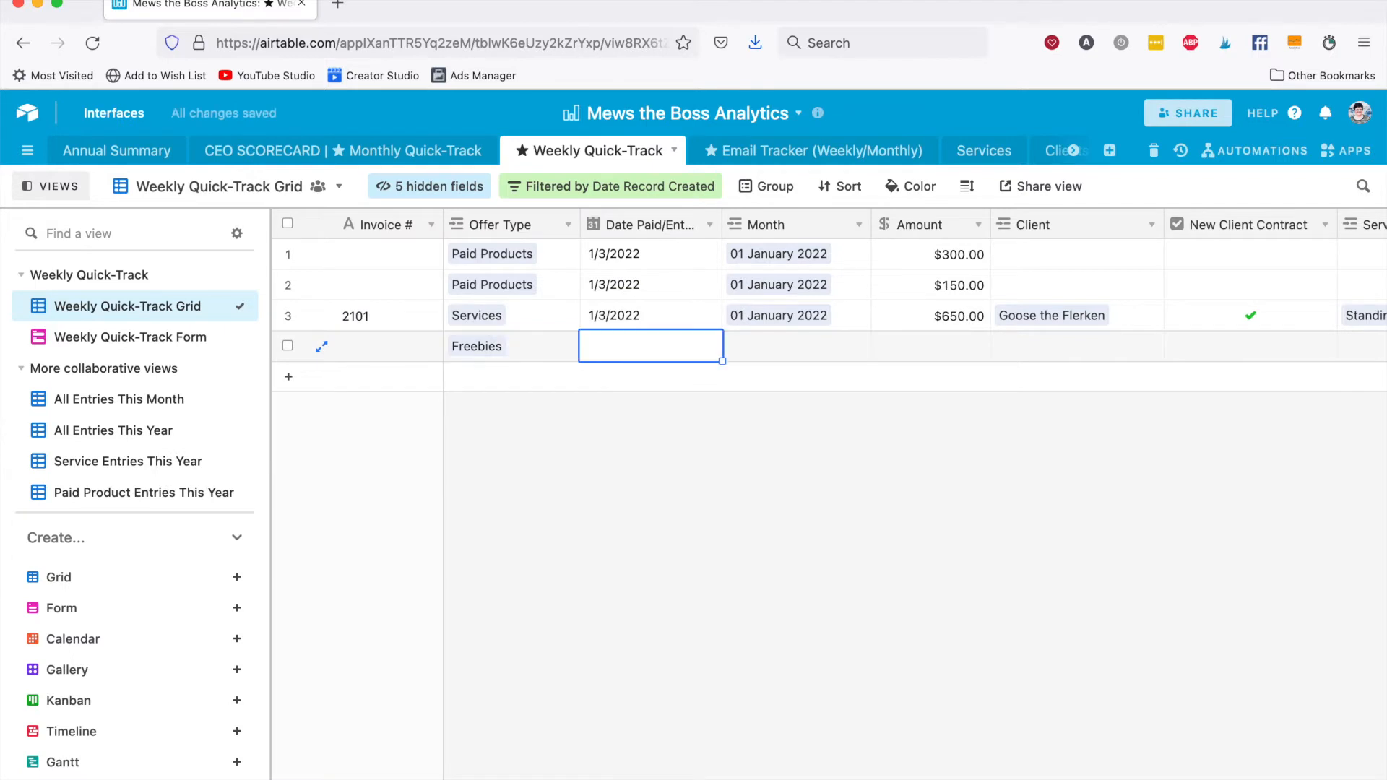
Set the Freebies record's entry date to 1/3/2022 and link its month to 01 January 2022.
type("1/3/")
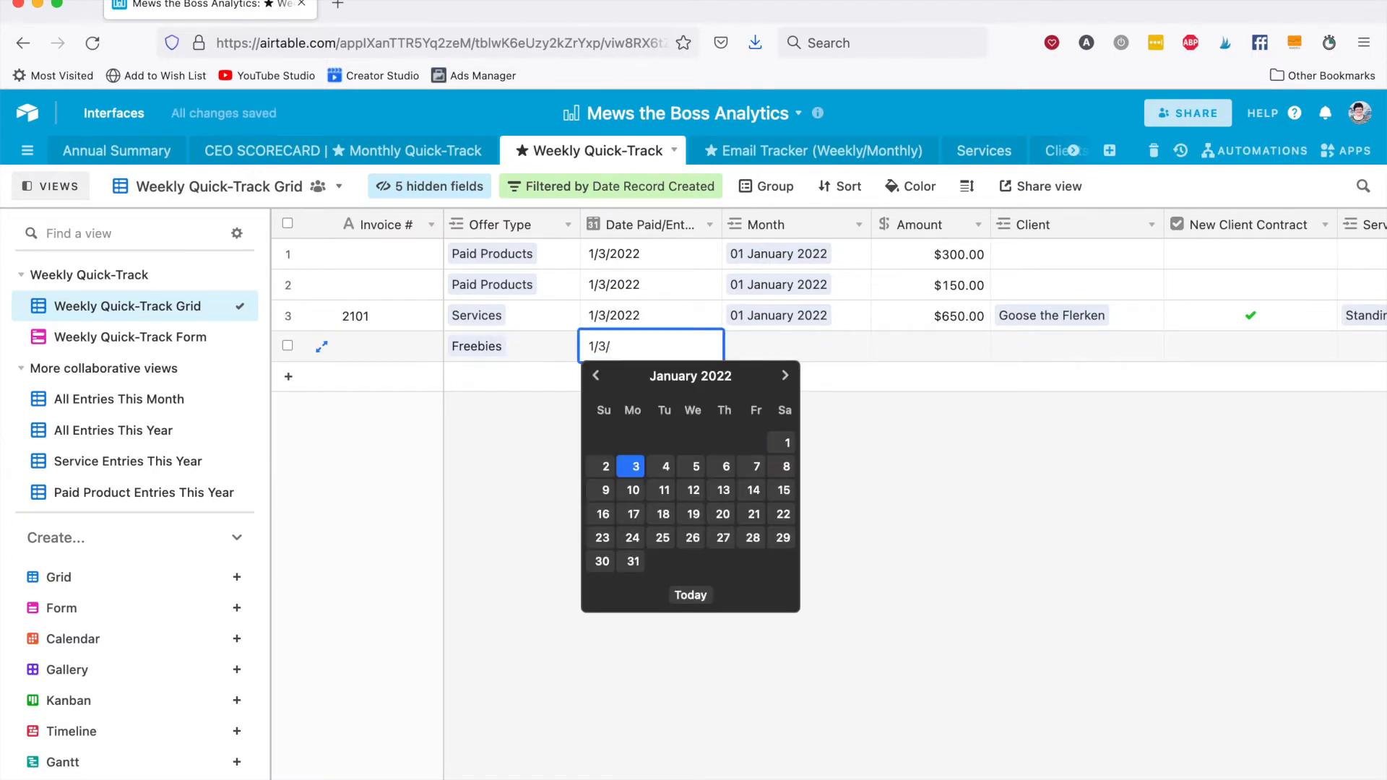
type("2022")
key("Tab")
type("jan")
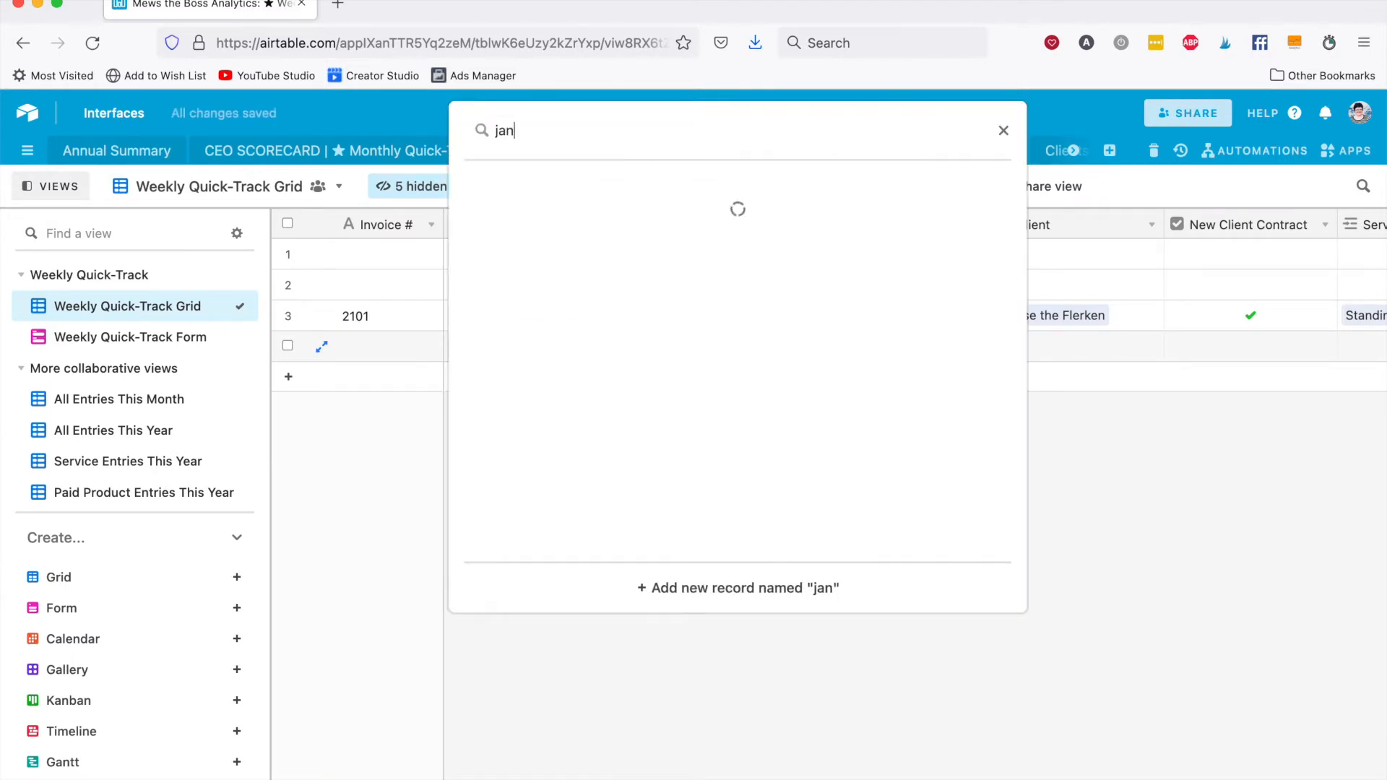
left_click(696, 306)
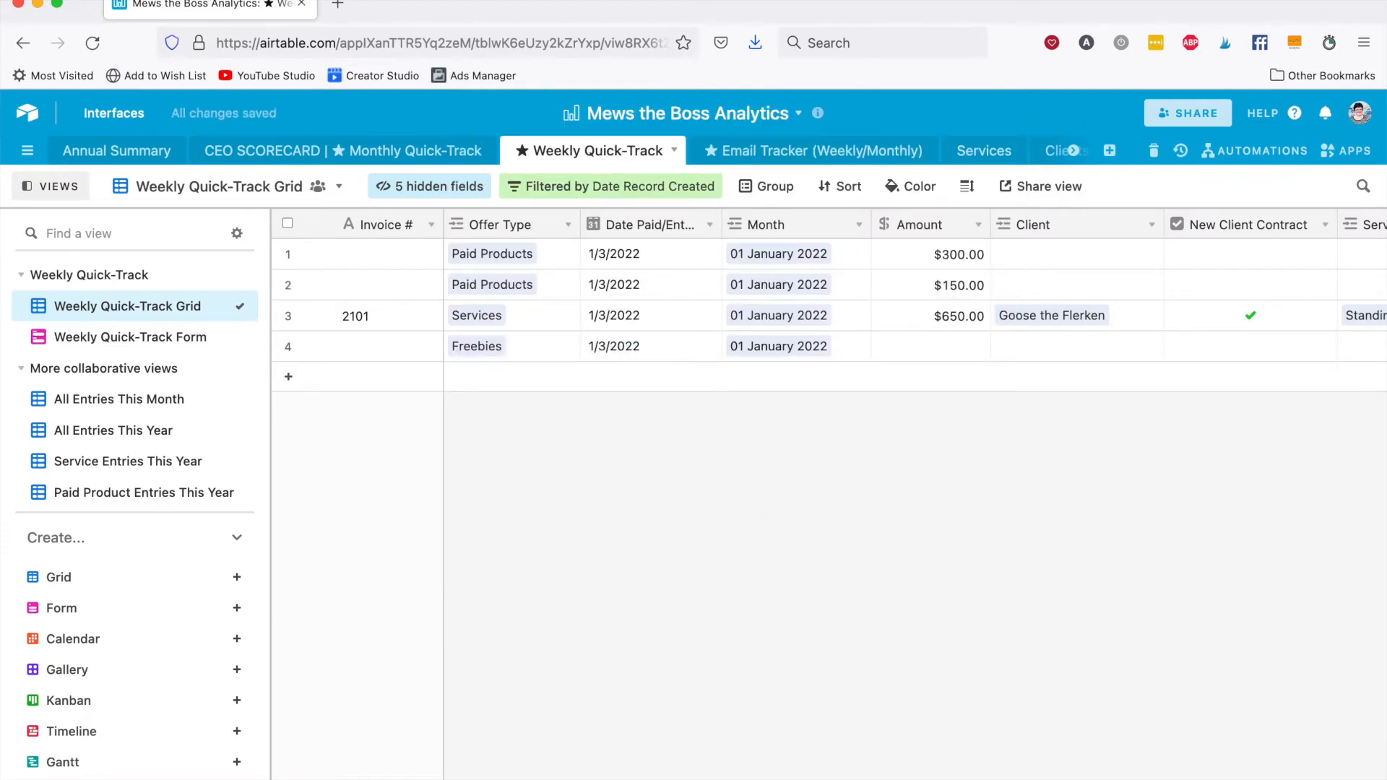
Link the Ultimate Gift Guide for Humans Who Love Cats as the Freebies record's product.
left_click(976, 346)
left_click(1077, 345)
scroll(1077, 346, "right", 10)
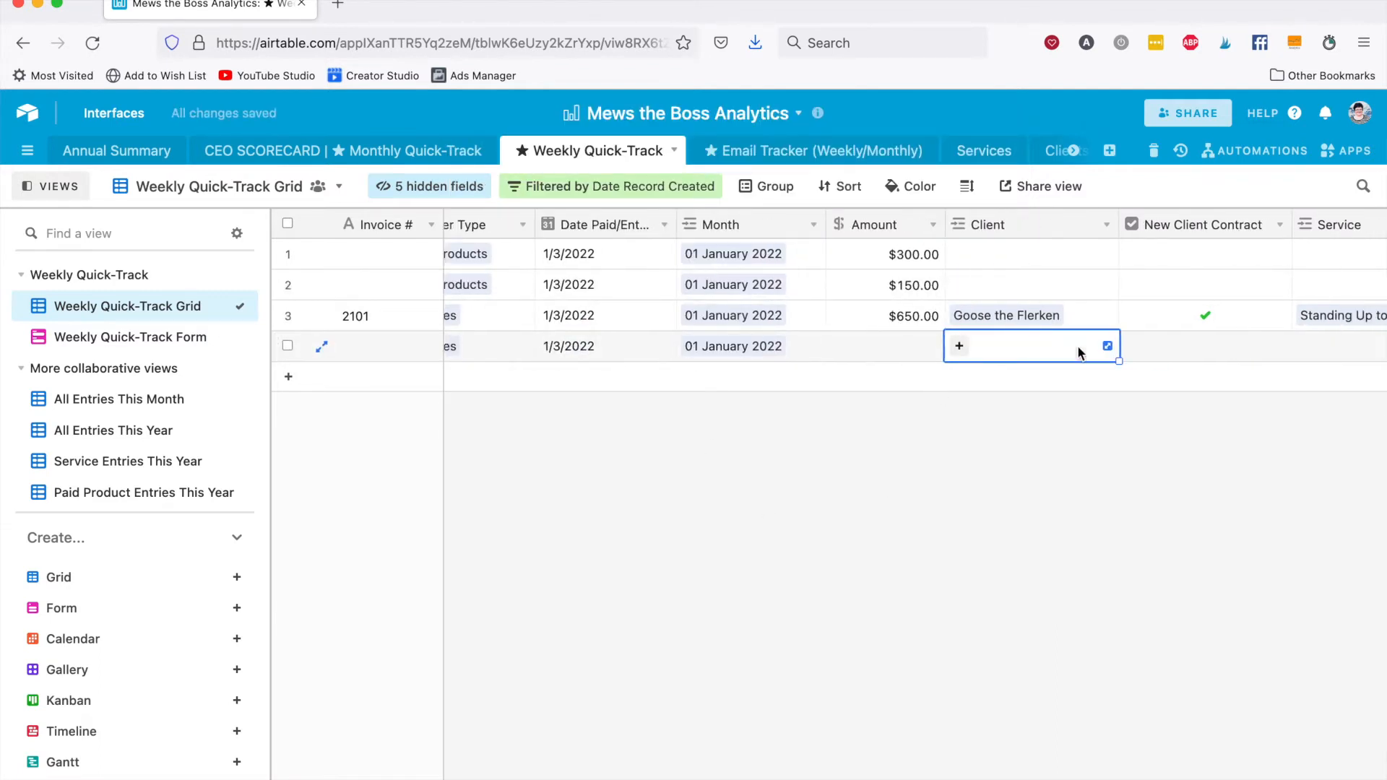
left_click(1034, 347)
left_click(993, 346)
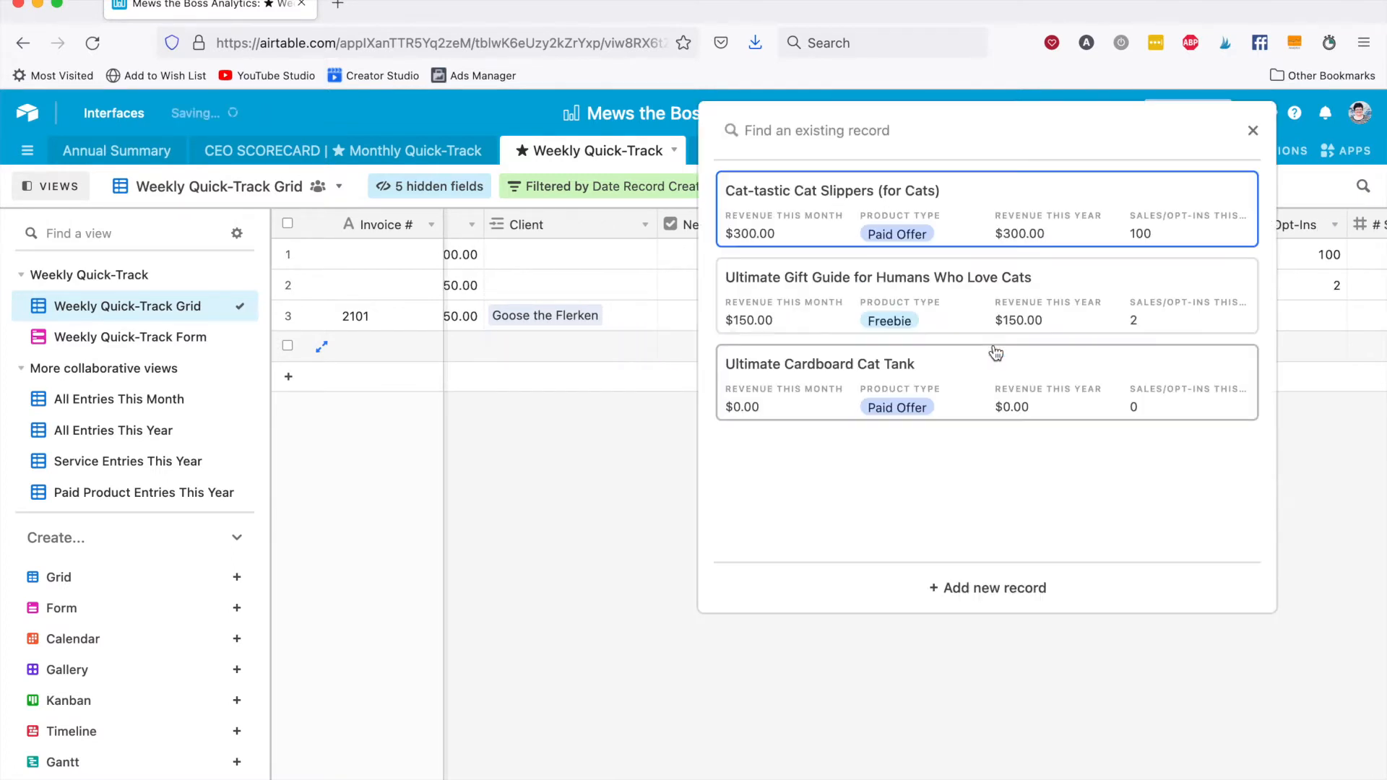
left_click(1033, 297)
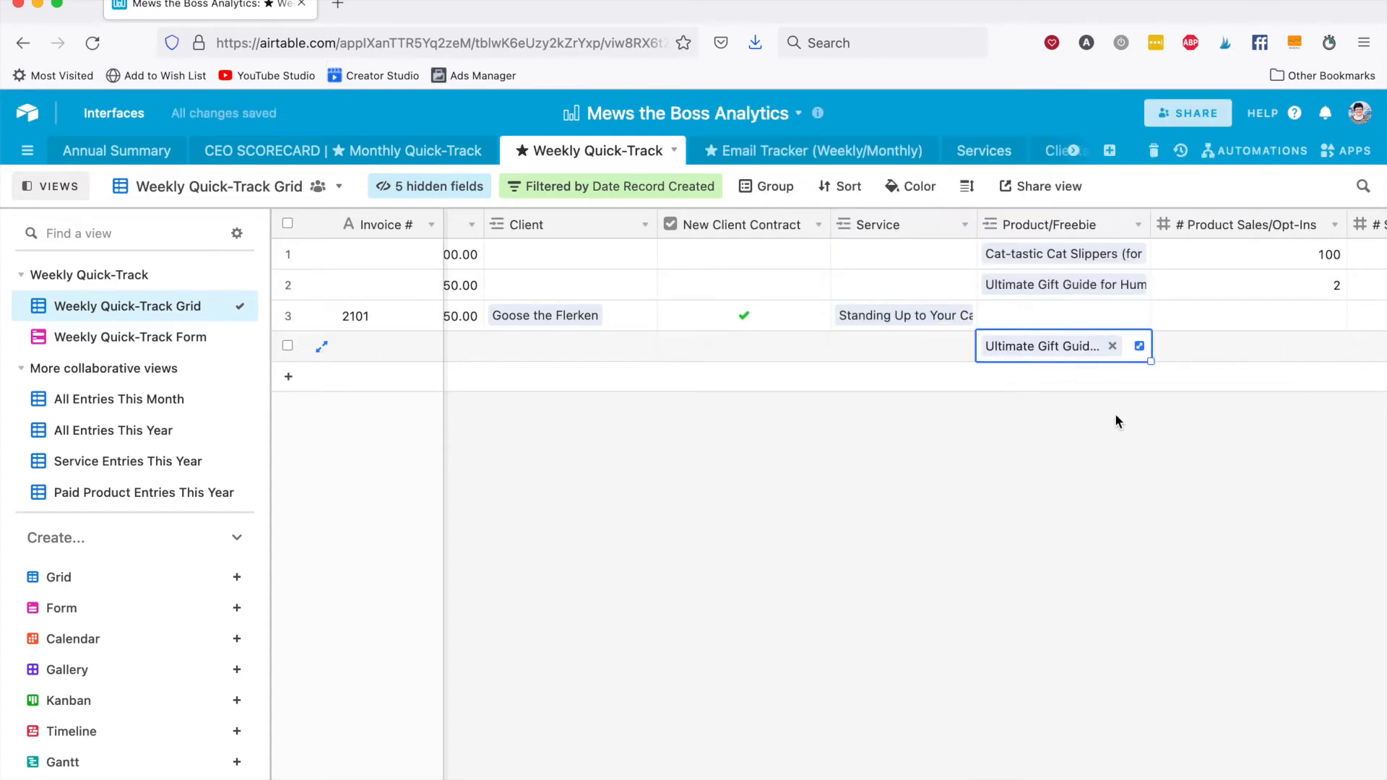
Enter 20 opt-ins and 100 opt-in page visits for the Freebies record.
scroll(1115, 413, "right", 5)
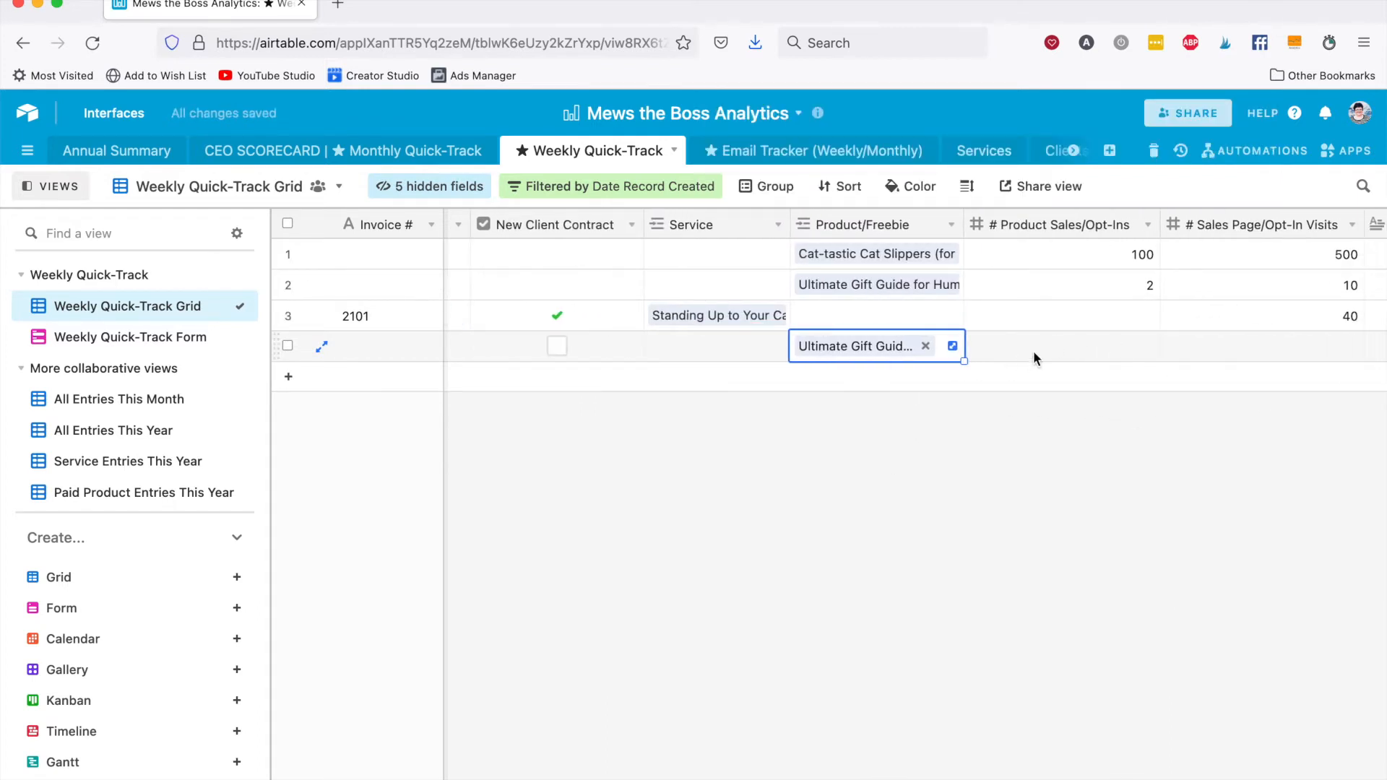
left_click(1051, 356)
type("20")
key("Tab")
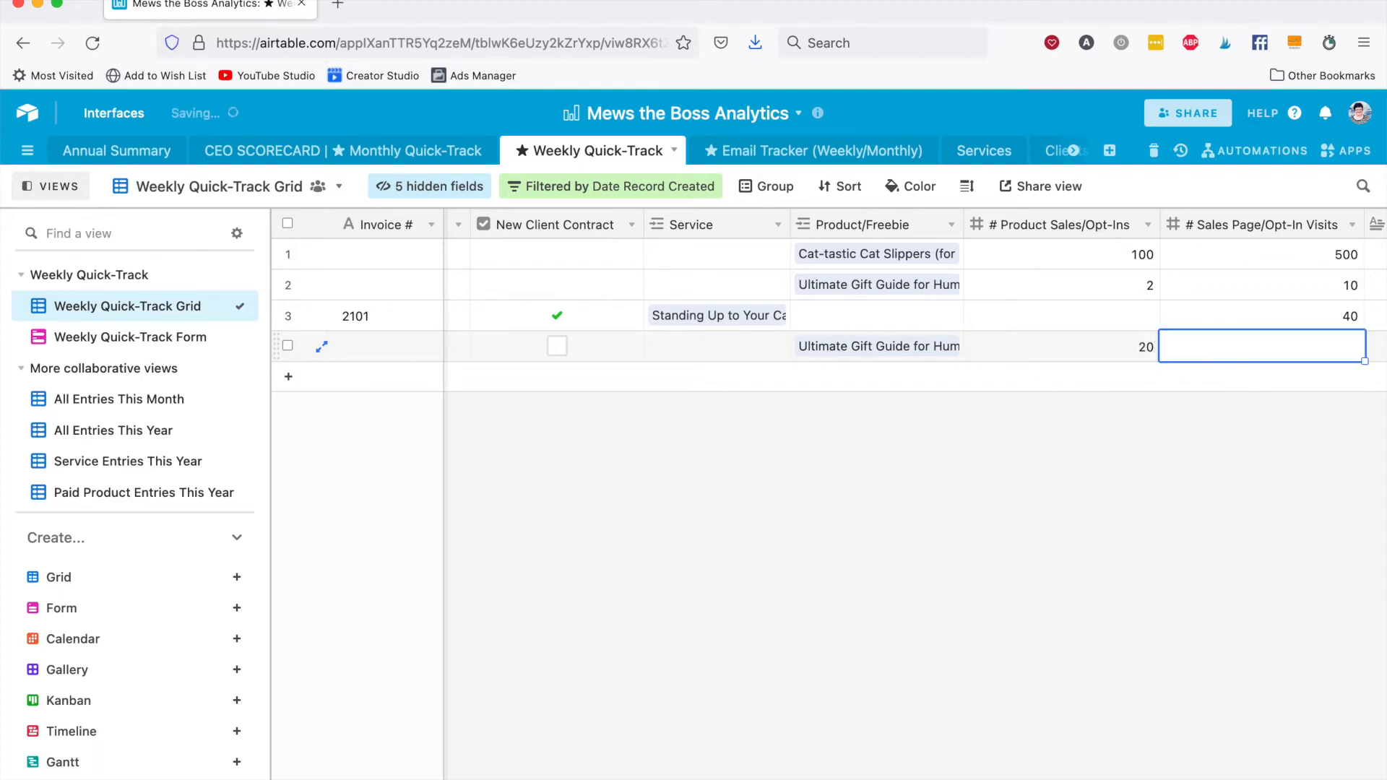
type("100")
key("Tab")
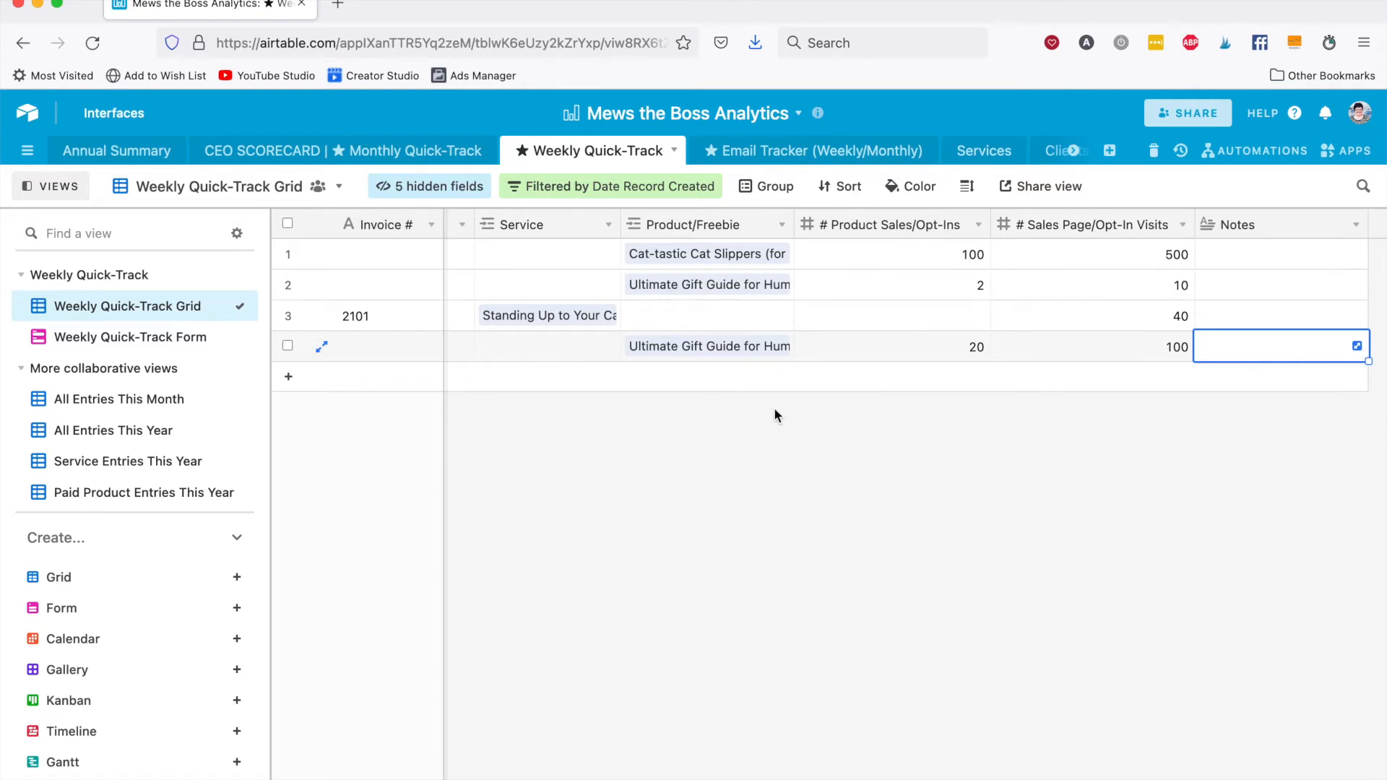
Switch to the Weekly Quick-Track Form view and open its fillable form.
scroll(774, 407, "left", 10)
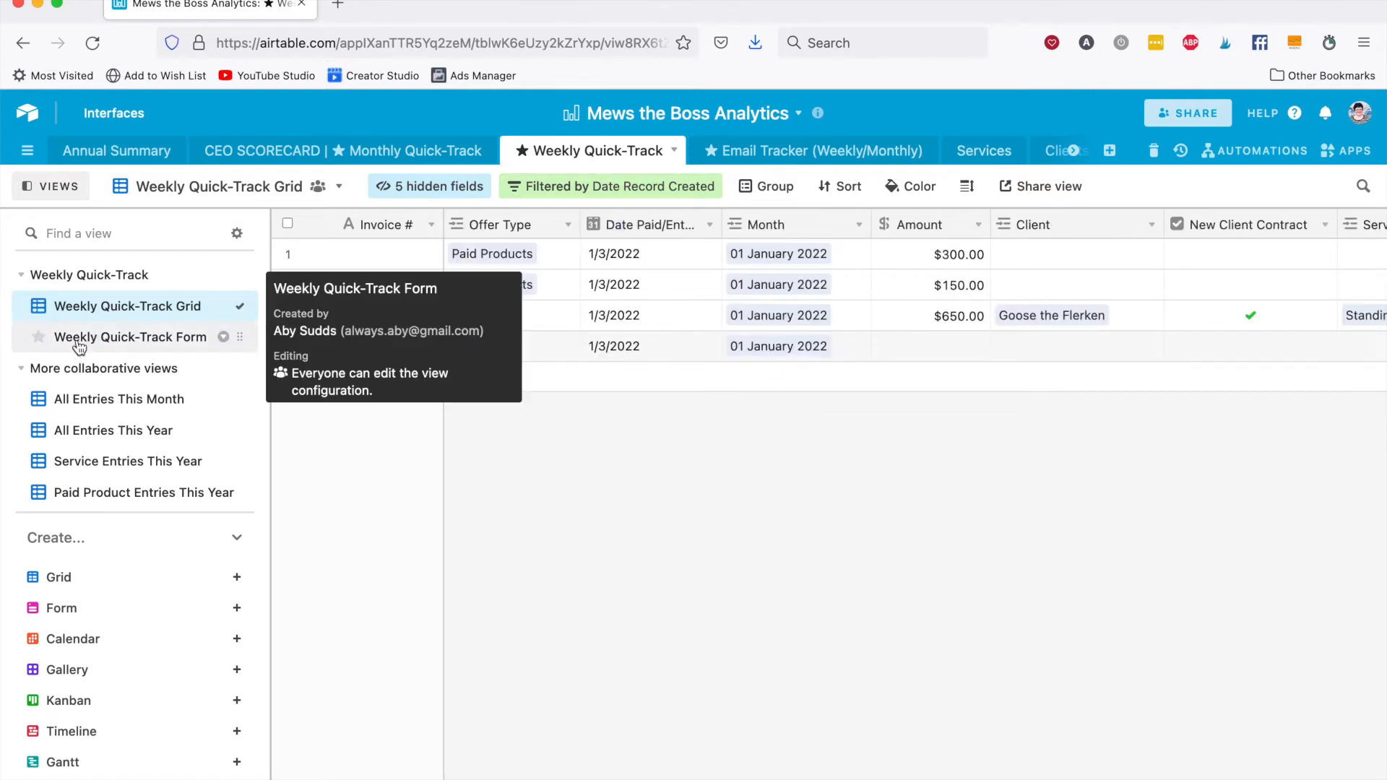
left_click(145, 344)
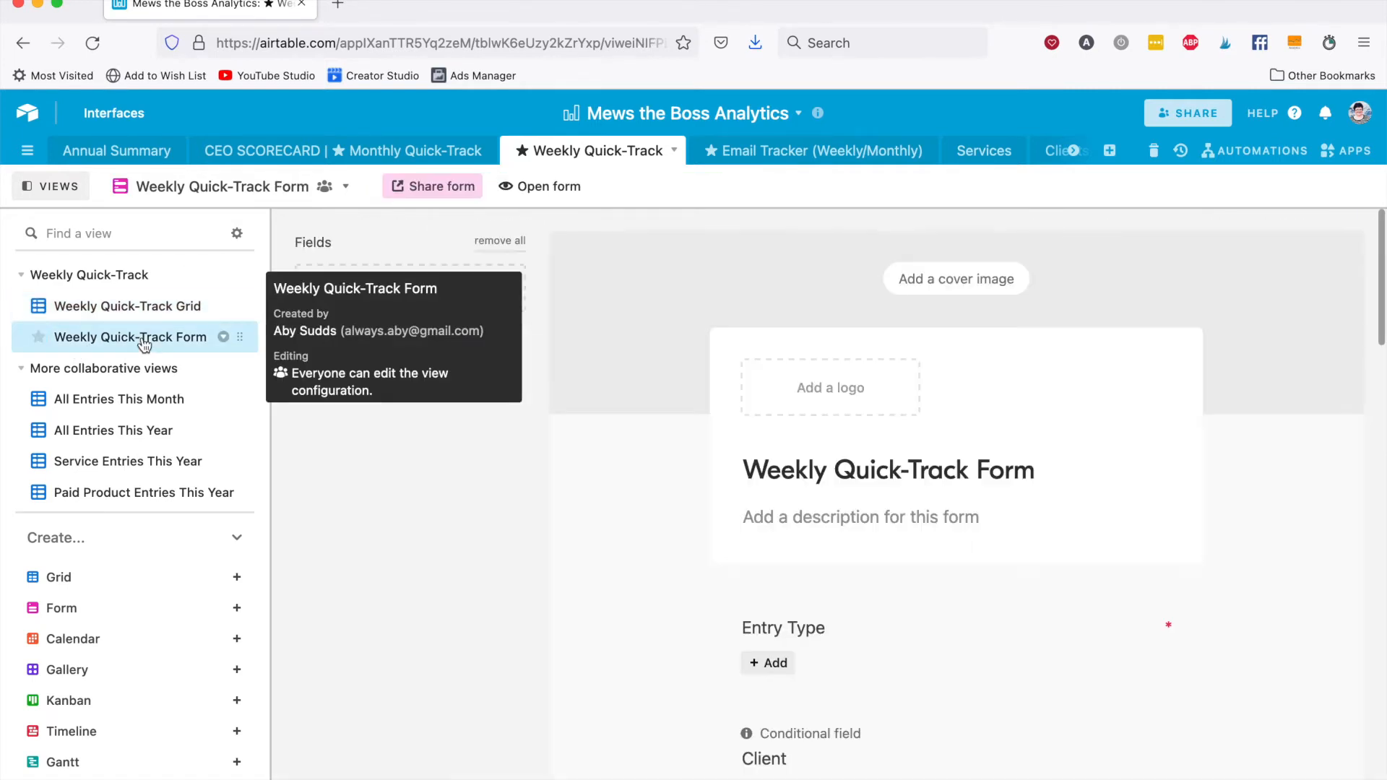
left_click(545, 186)
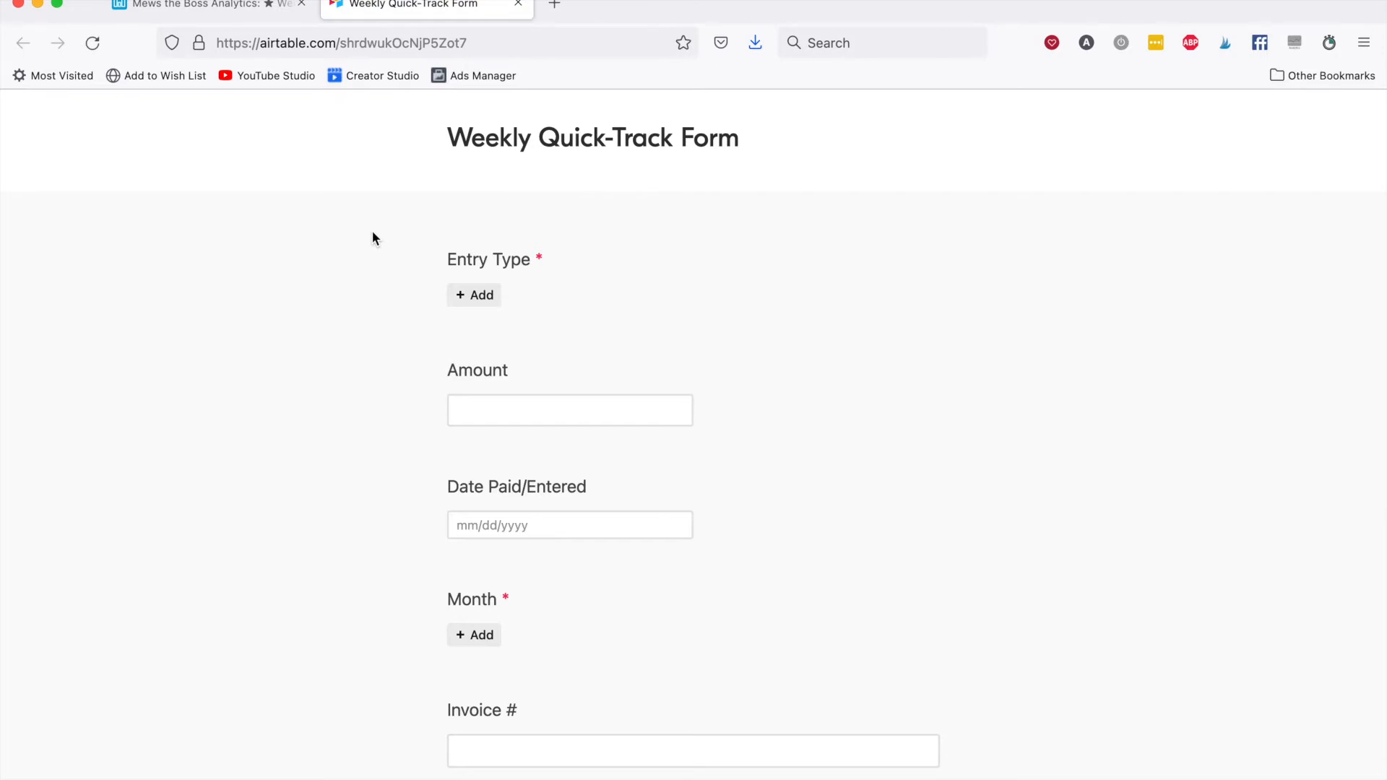
Set the form's entry type to Services and choose the third listed client.
scroll(373, 237, "down", 1)
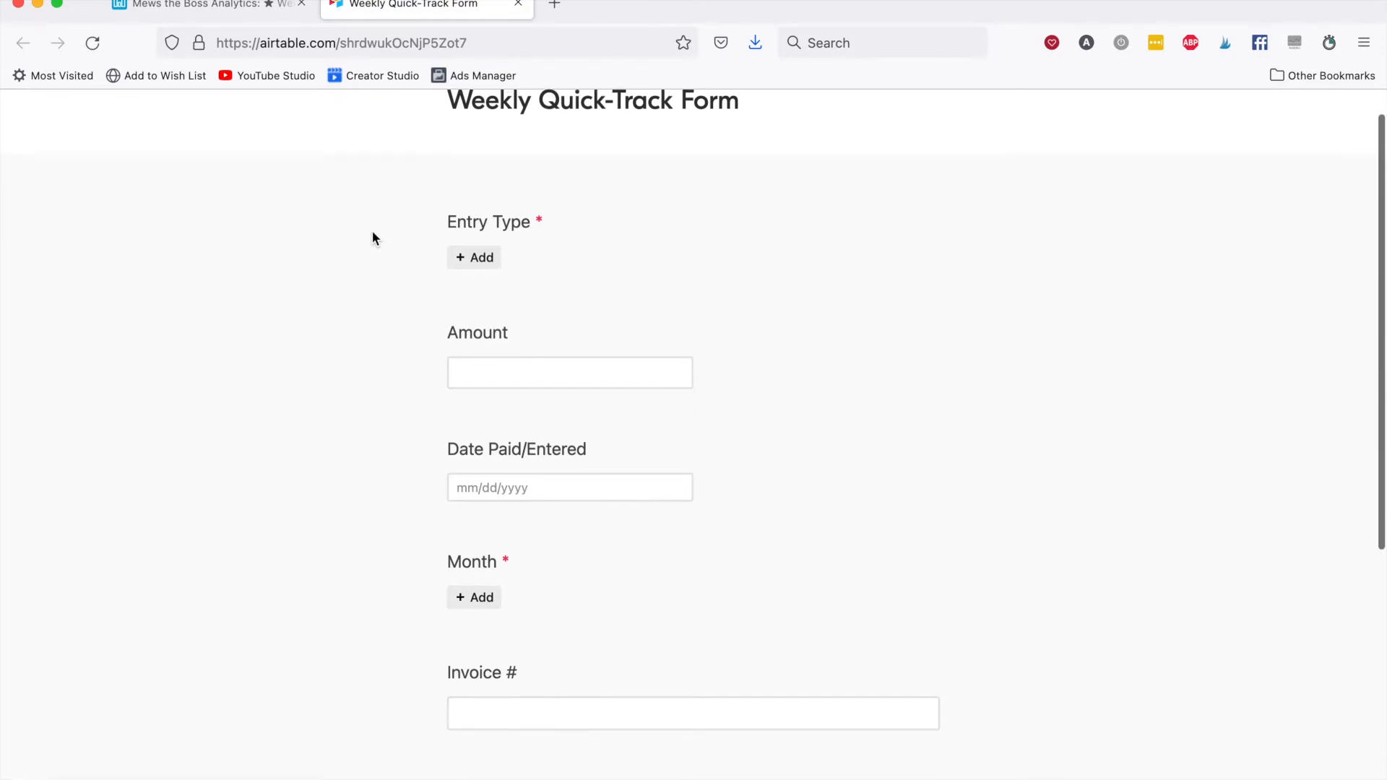
left_click(473, 259)
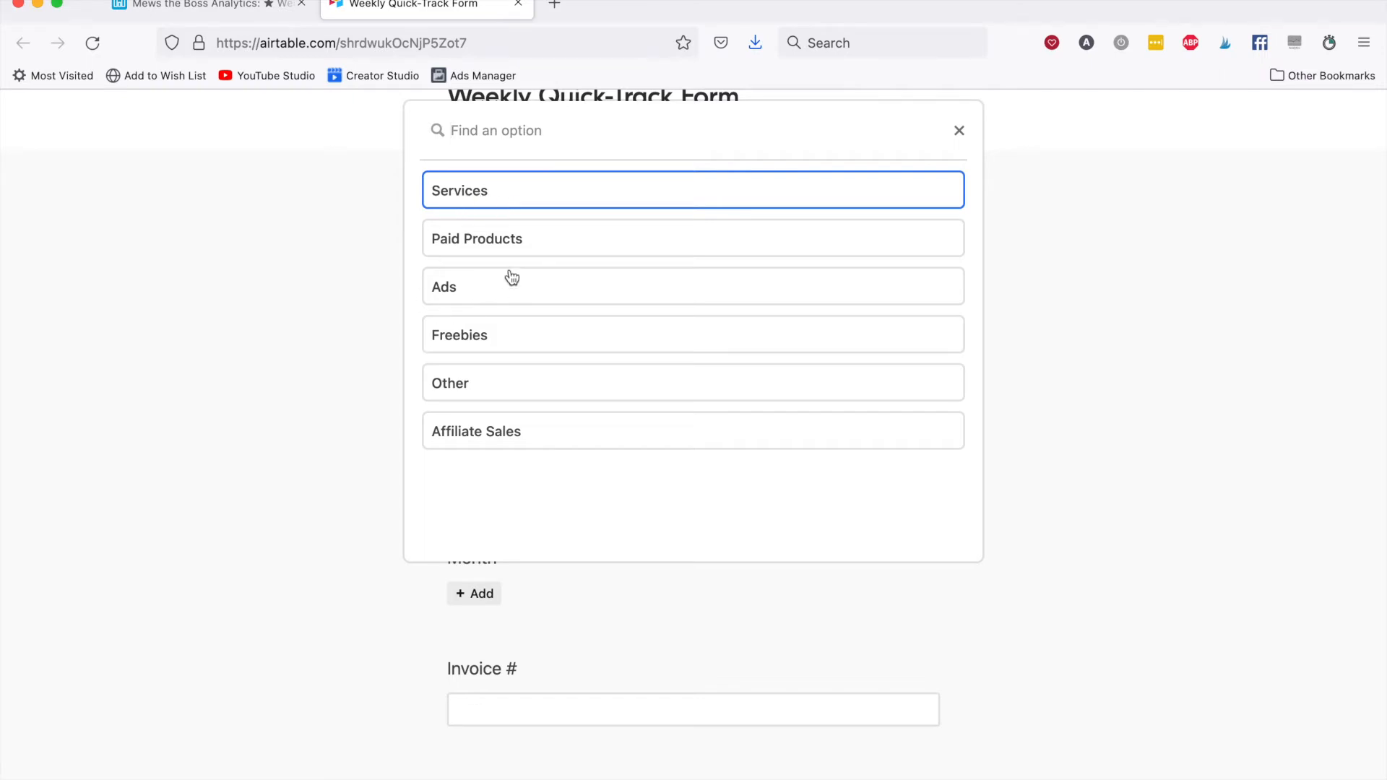
left_click(460, 191)
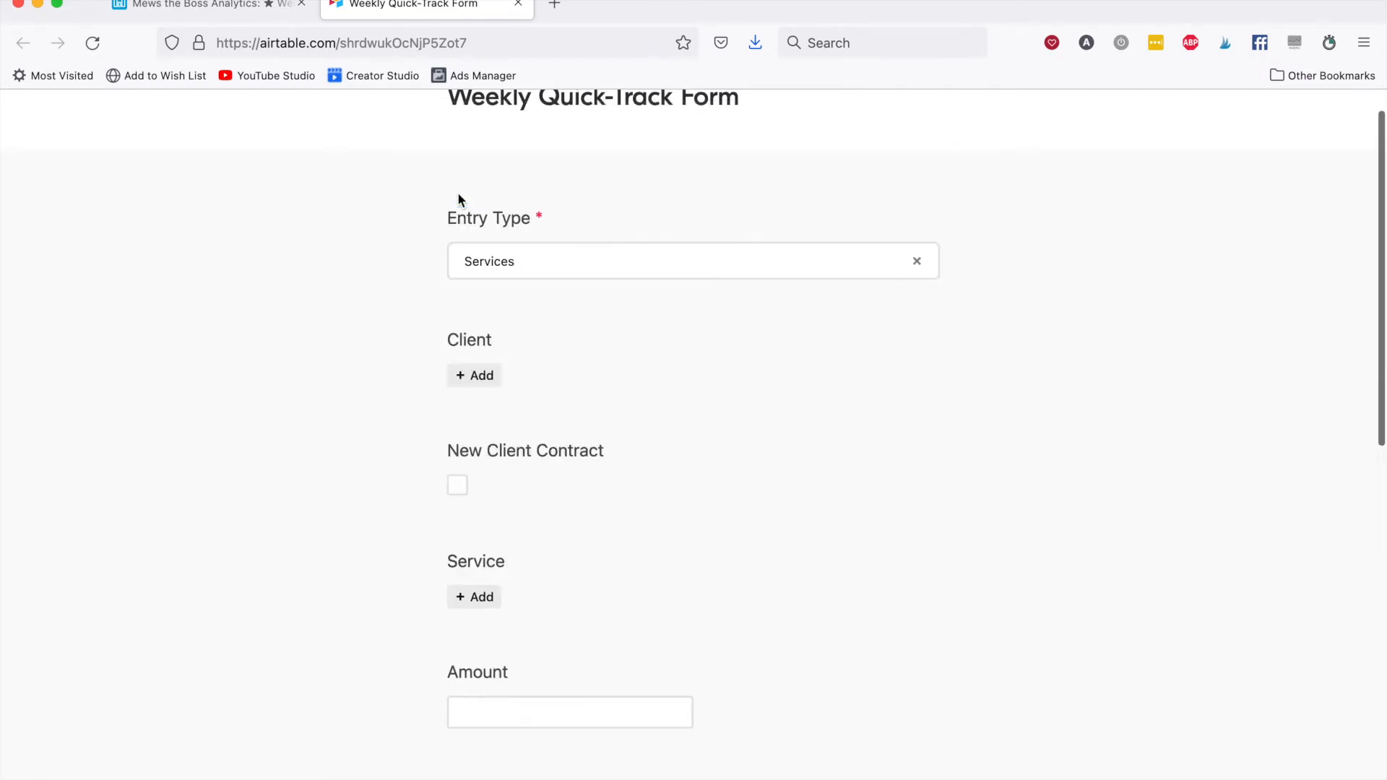
left_click(474, 375)
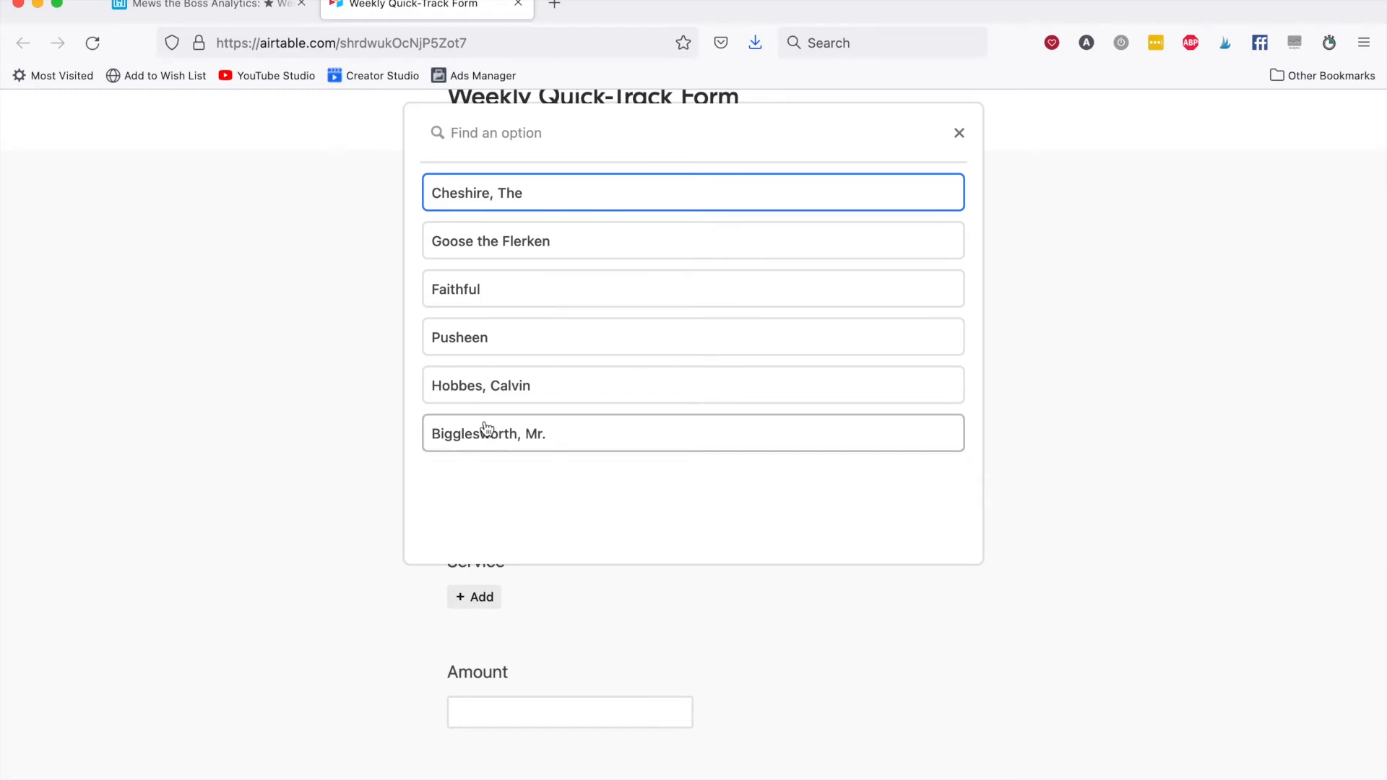
left_click(512, 294)
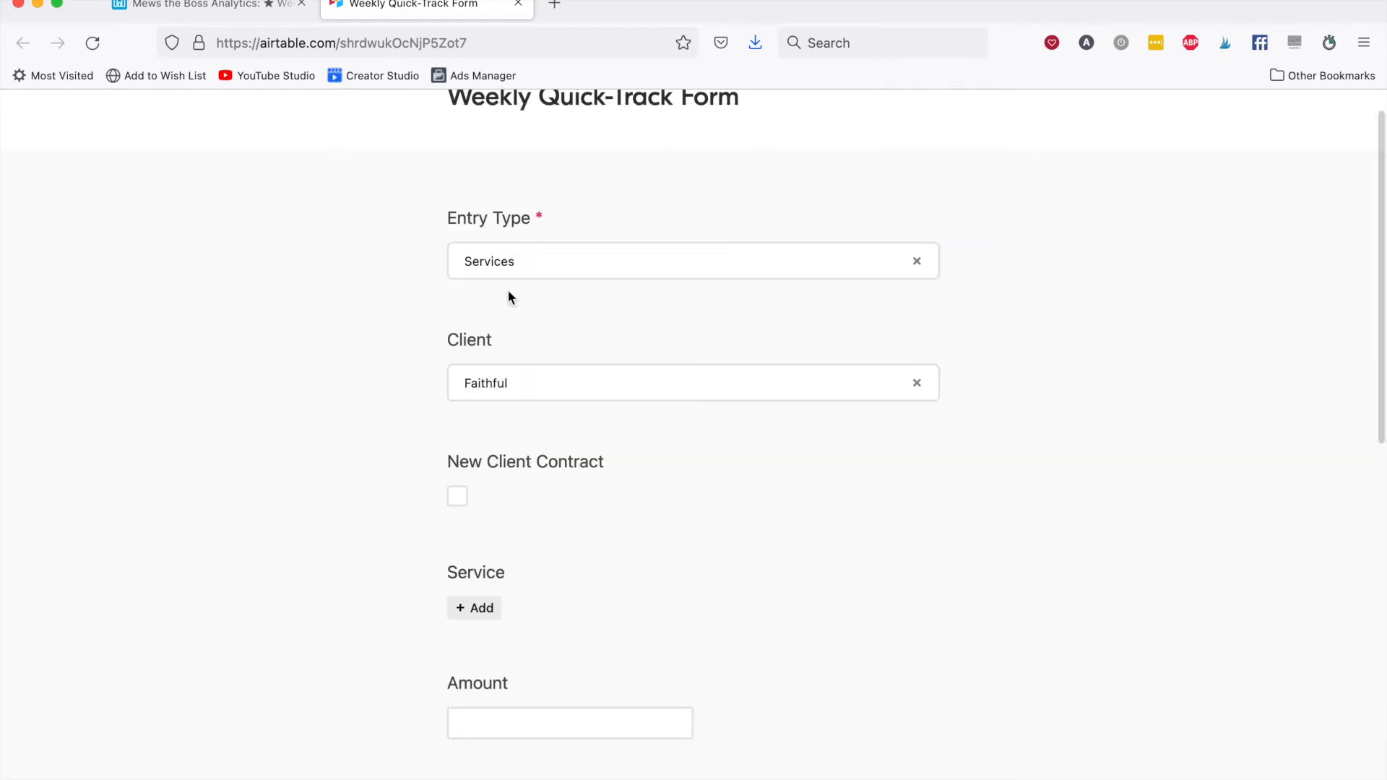
Add Standing Up to Your Cat 1:1 Training as the form entry's service.
scroll(391, 340, "down", 3)
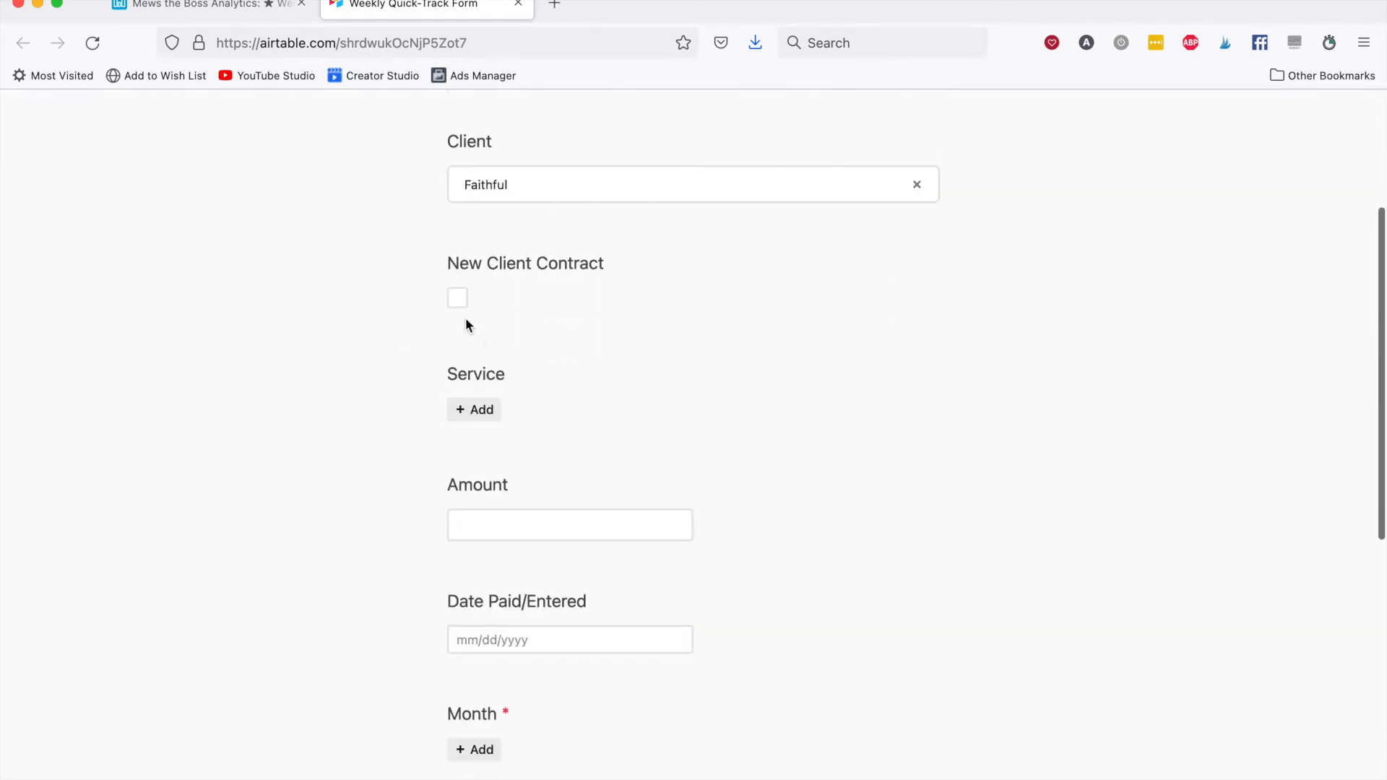
scroll(369, 390, "down", 1)
scroll(535, 316, "down", 1)
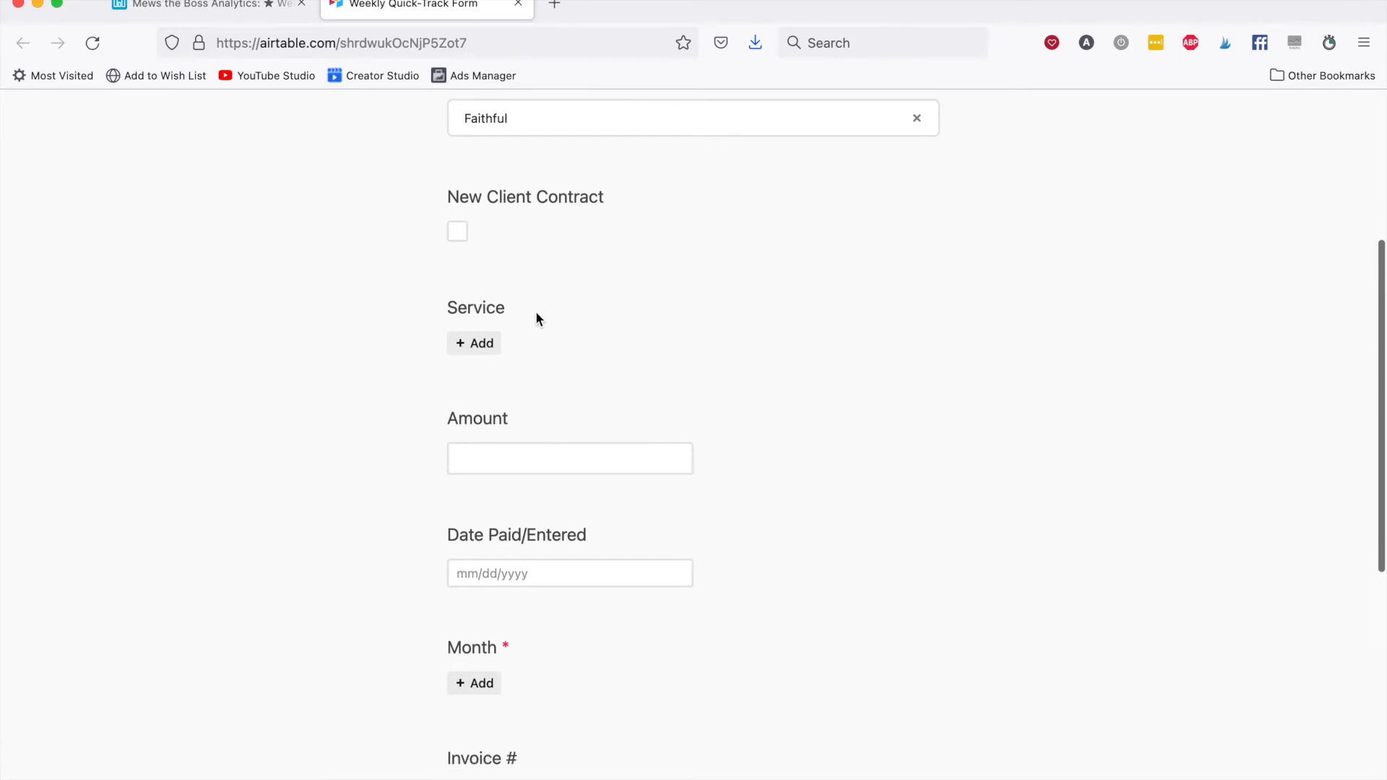
left_click(474, 307)
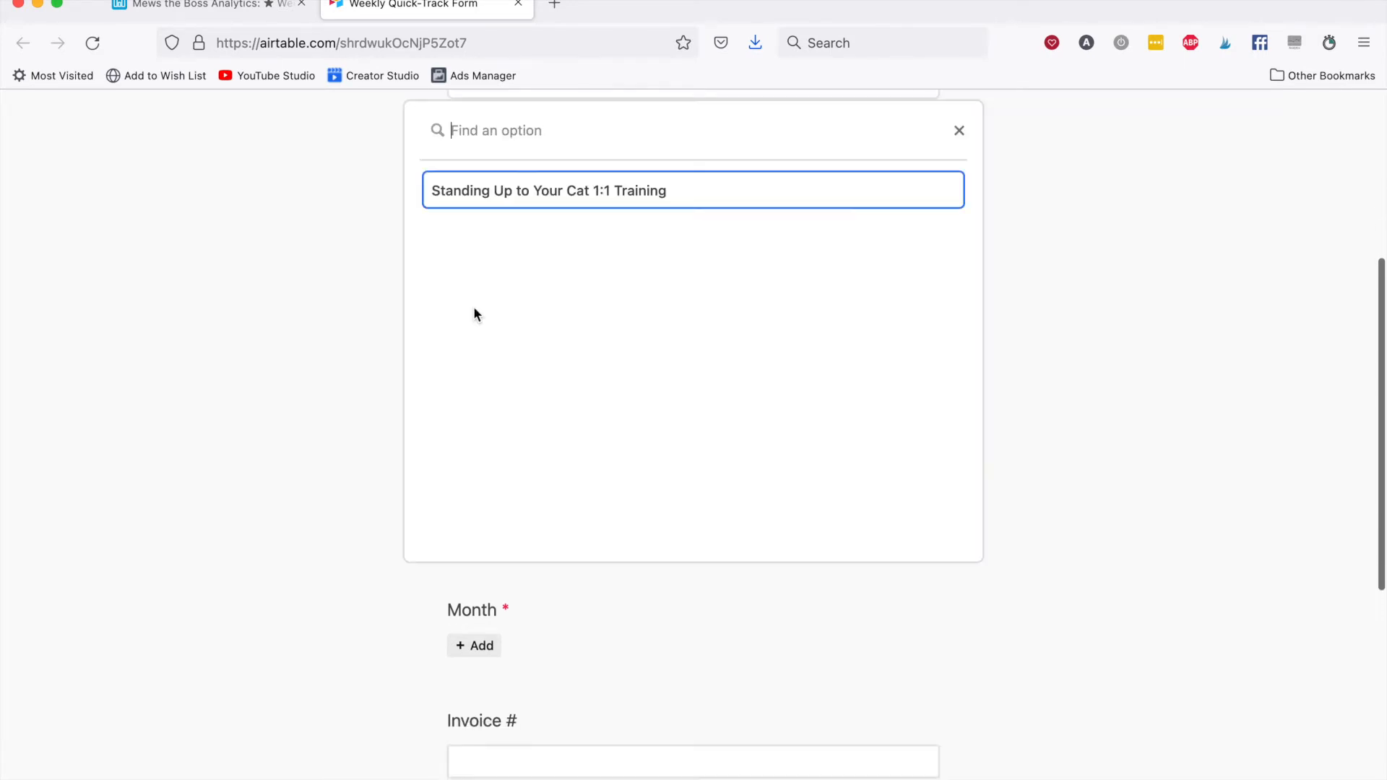
left_click(597, 191)
Enter an amount of $200.00 and a paid/entered date of 1/3/2022 in the form.
scroll(610, 339, "down", 1)
left_click(563, 376)
type("200")
key("Tab")
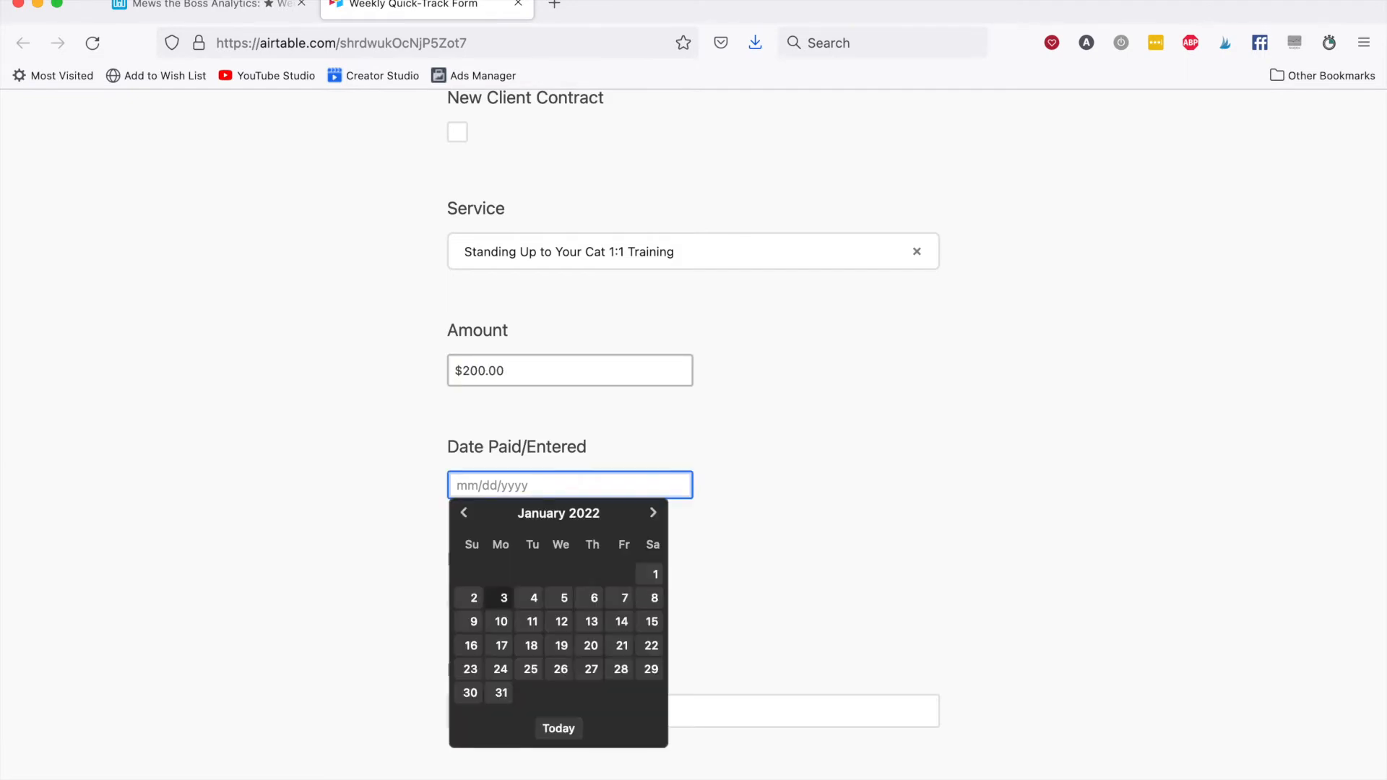
type("1/3/")
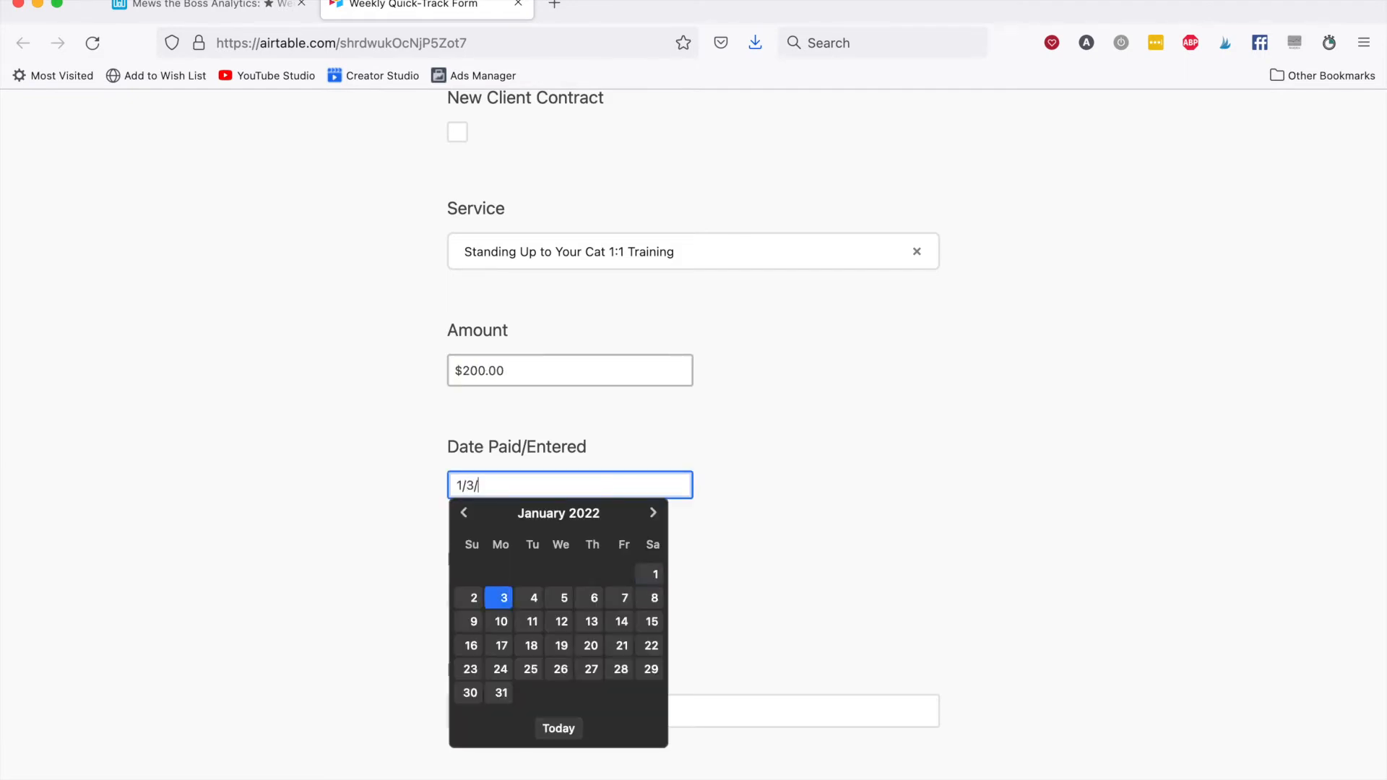
type("2022")
key("Tab")
Set the form entry's month to 01 January 2022.
scroll(661, 397, "down", 3)
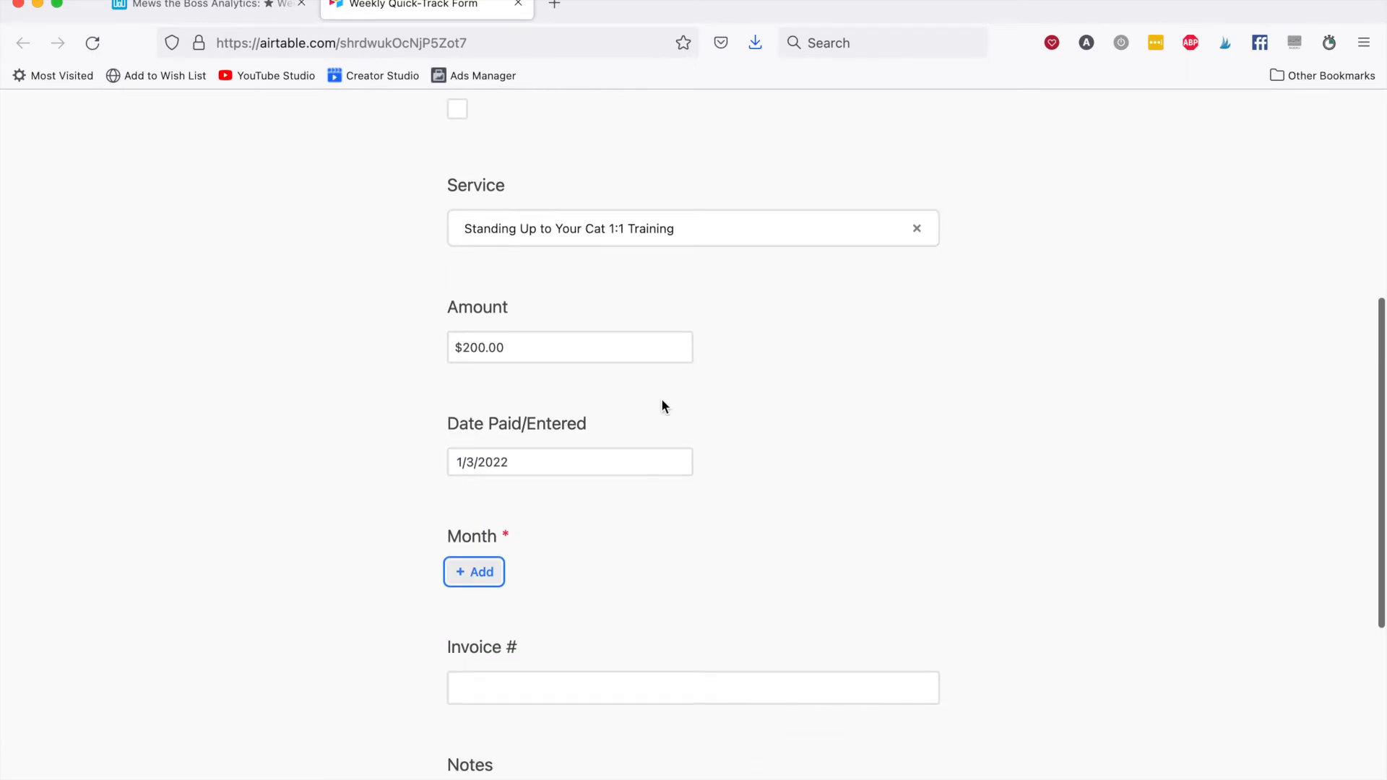
left_click(476, 456)
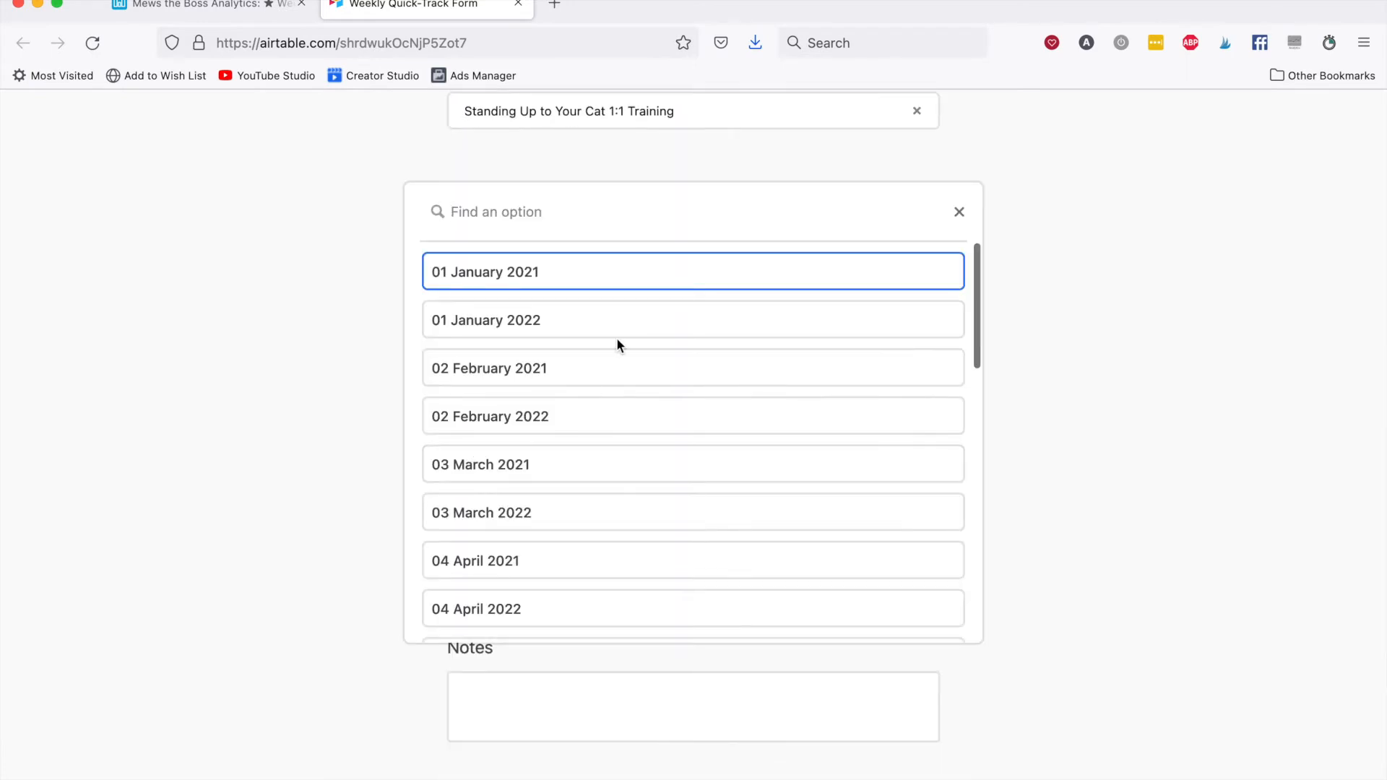
type("jan")
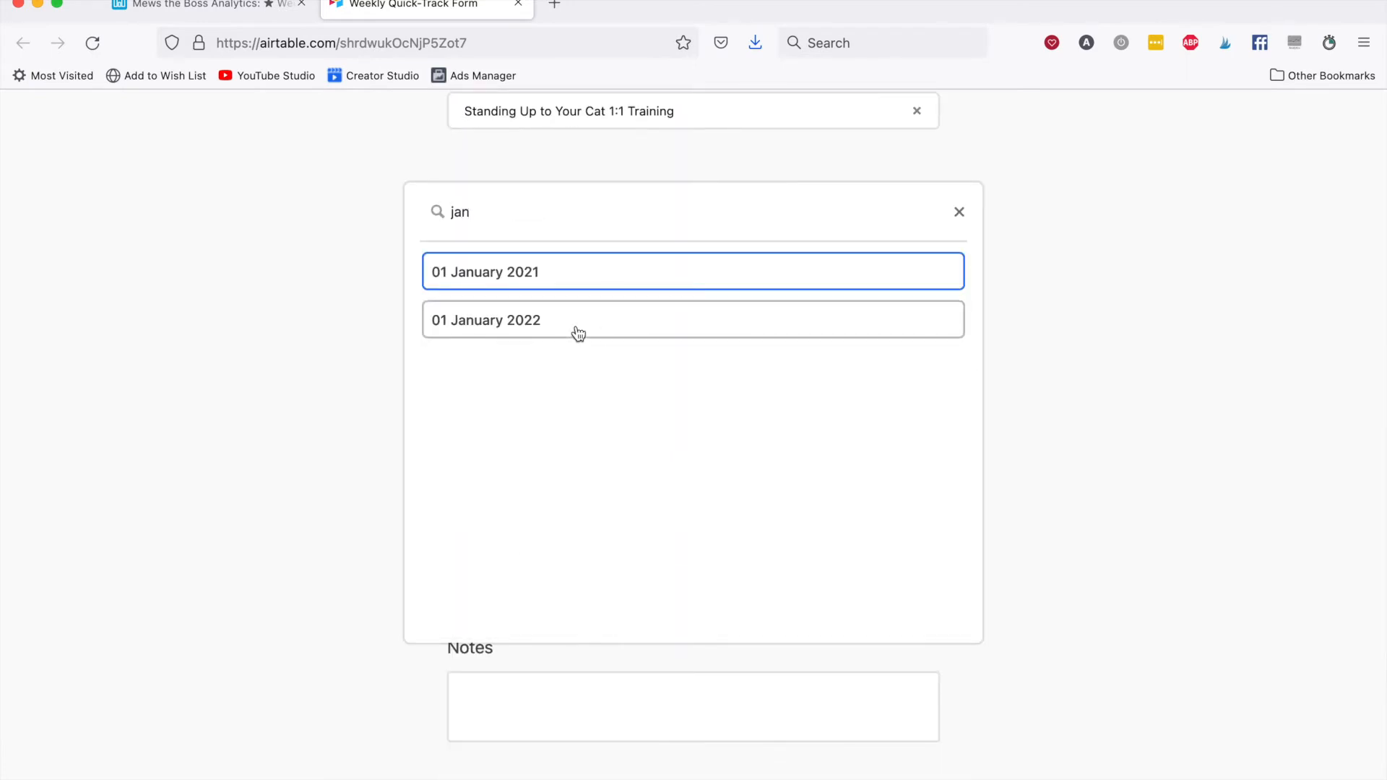
left_click(578, 333)
Enter the invoice number for the Services entry and submit the form.
scroll(777, 318, "down", 3)
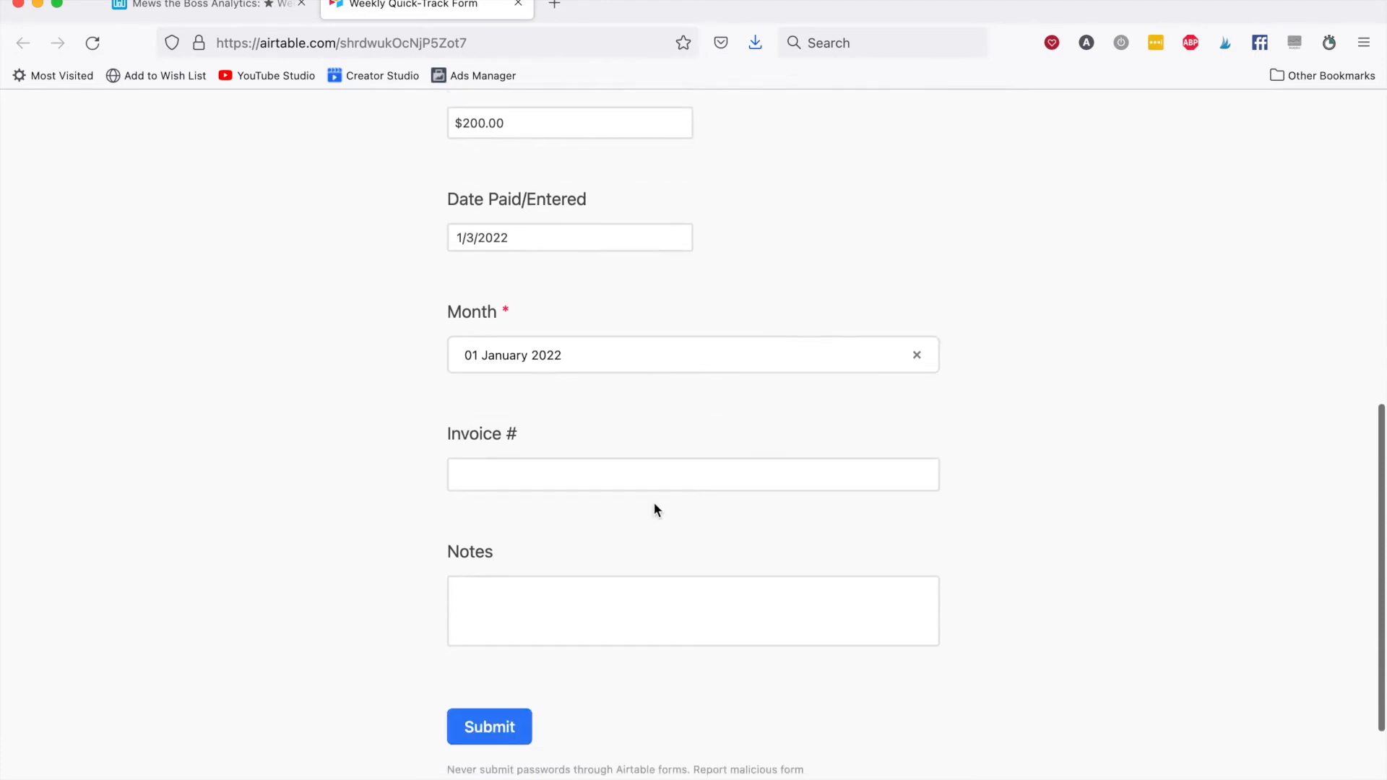
left_click(572, 479)
type("2102")
scroll(602, 539, "down", 2)
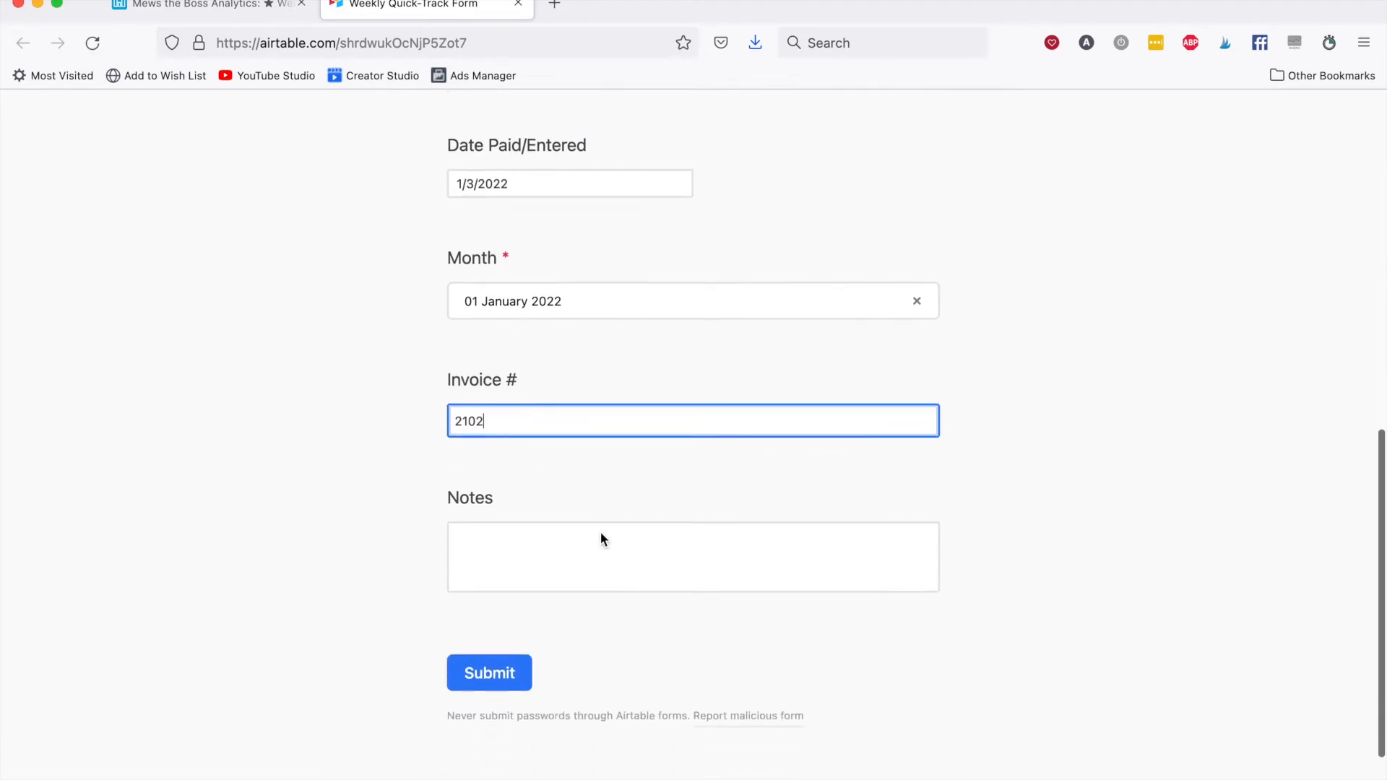
left_click(480, 668)
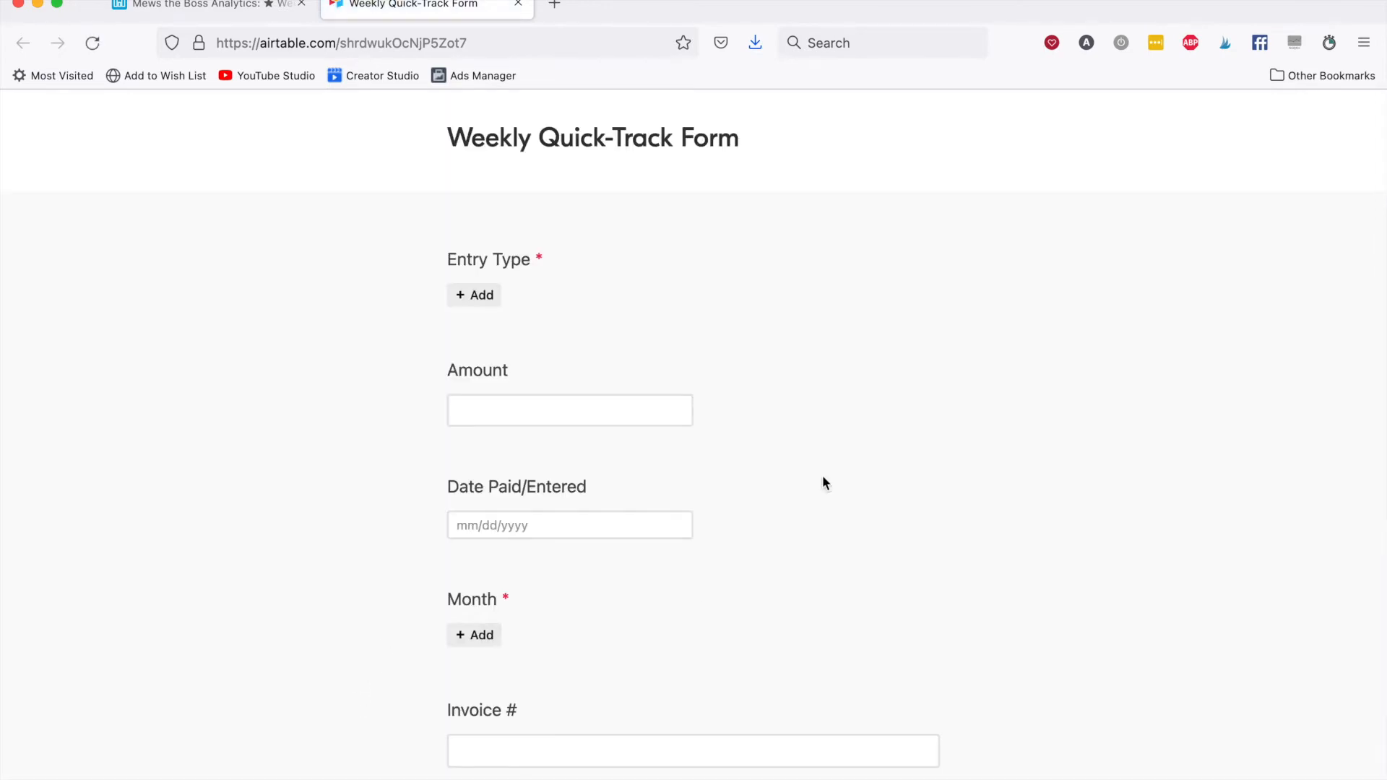
Return to the Mews the Boss Analytics base and review the submitted entry in the Weekly Quick-Track Grid view.
left_click(463, 300)
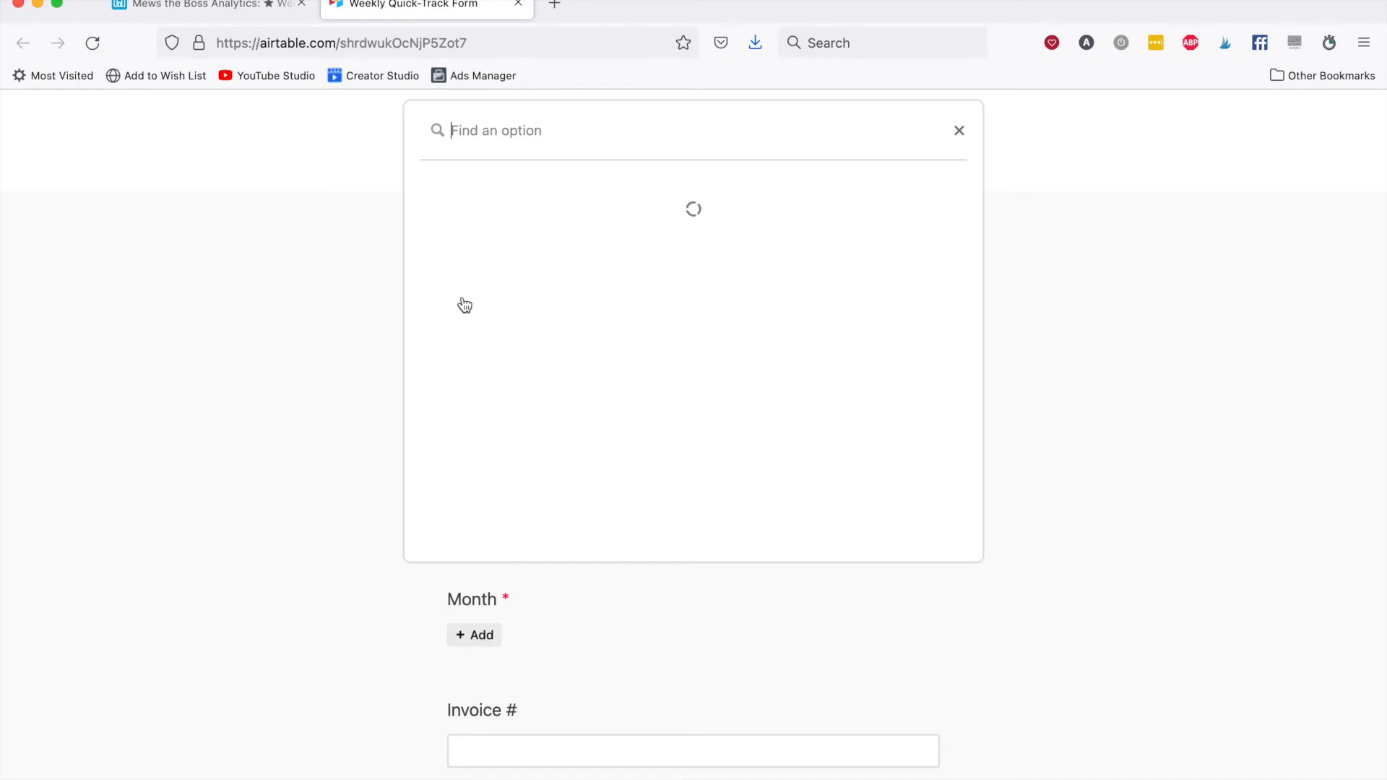
left_click(272, 336)
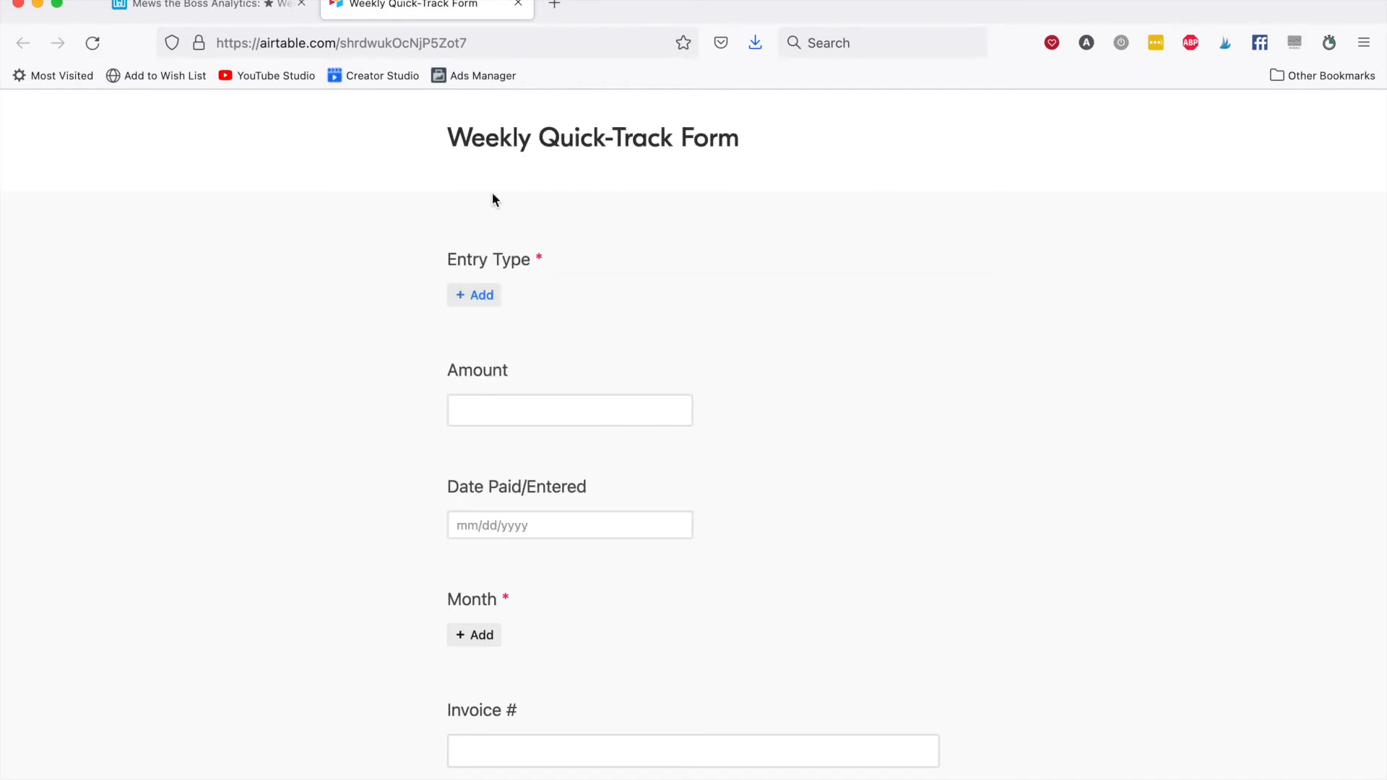
left_click(241, 7)
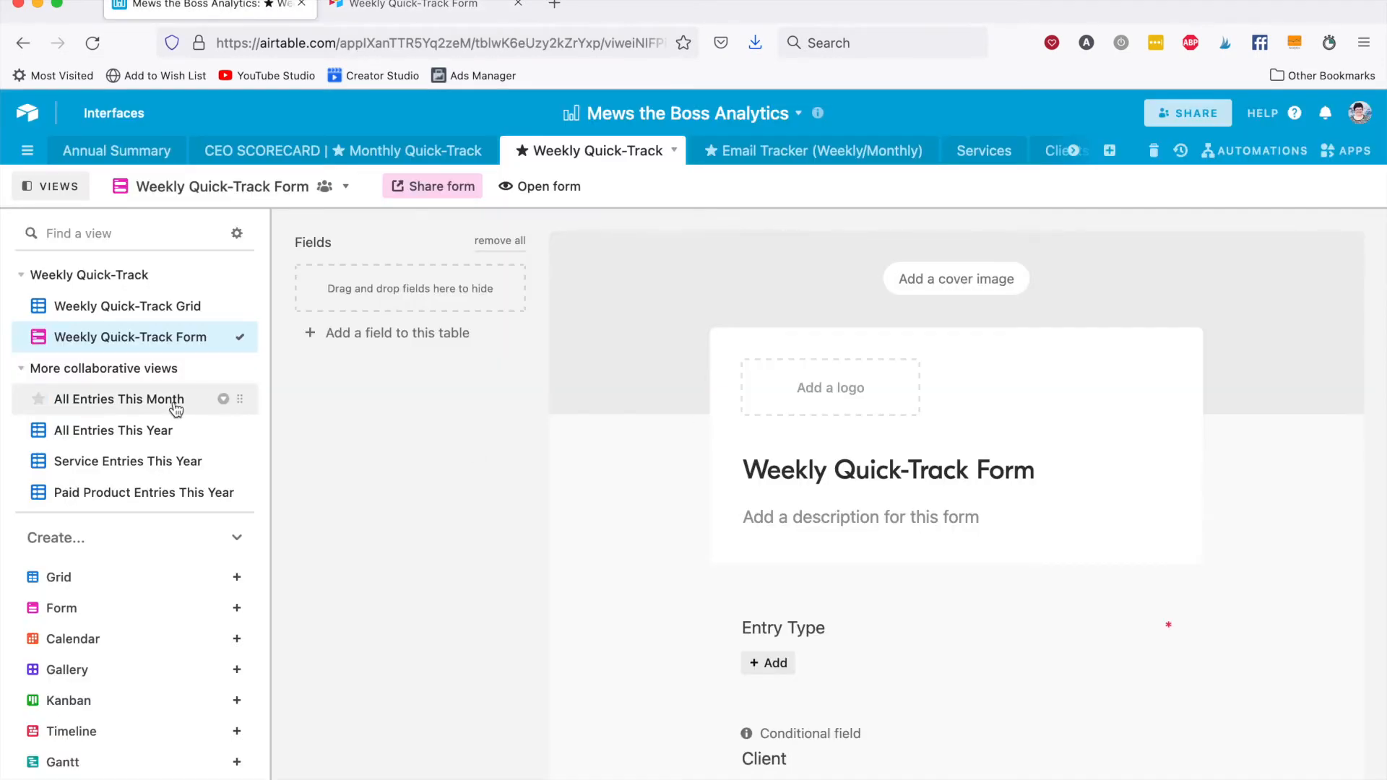
left_click(139, 305)
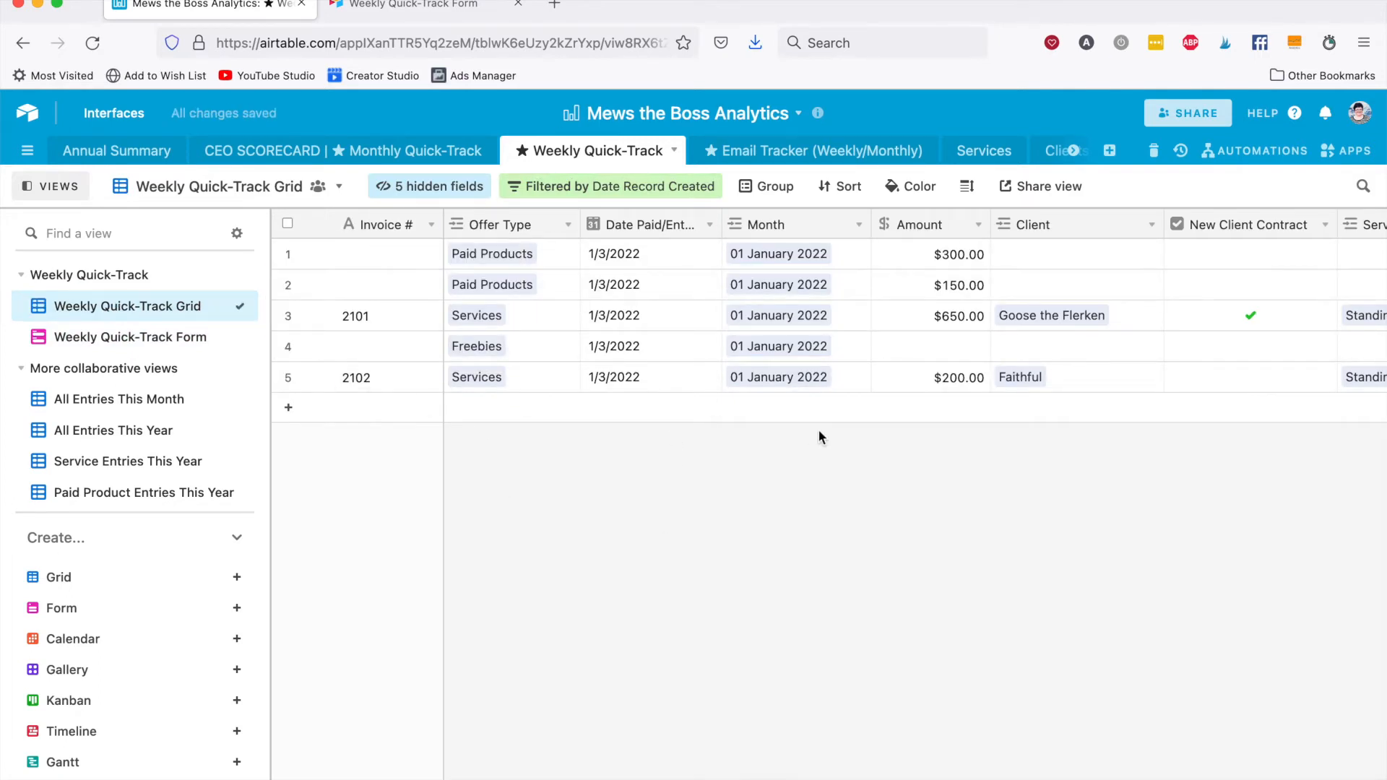
scroll(1107, 427, "right", 10)
scroll(1107, 427, "left", 10)
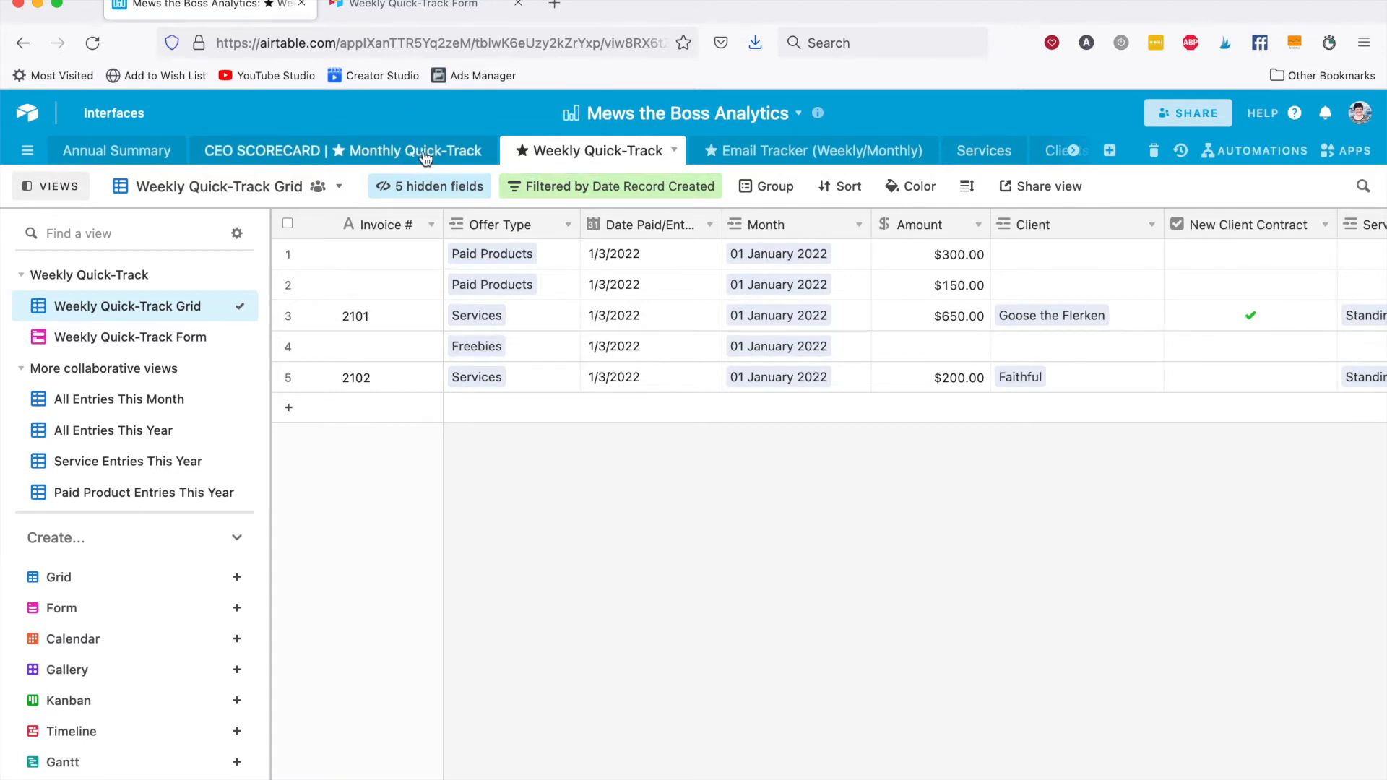
Add a record with the subject line "Is Mew the Boss?" to the Email Tracker (Weekly/Monthly) table.
left_click(806, 155)
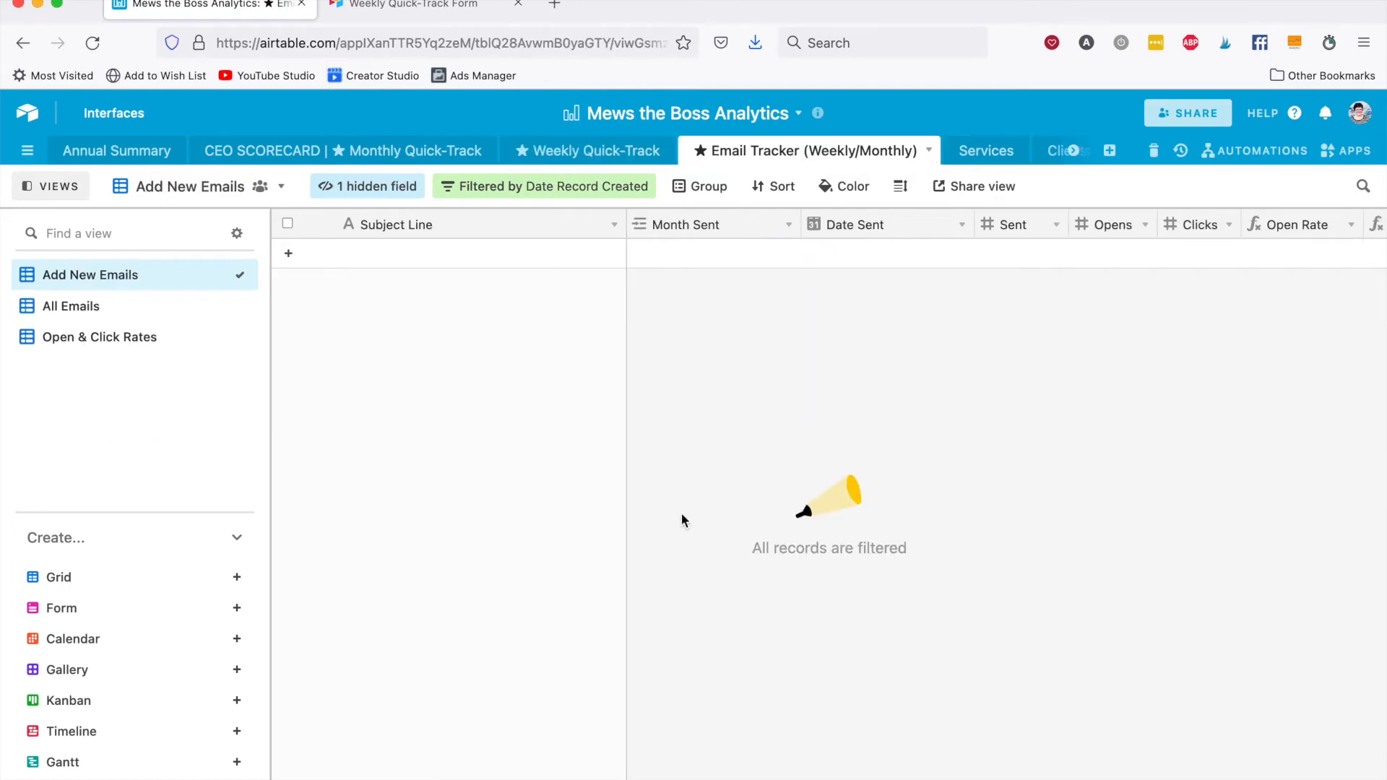
left_click(435, 258)
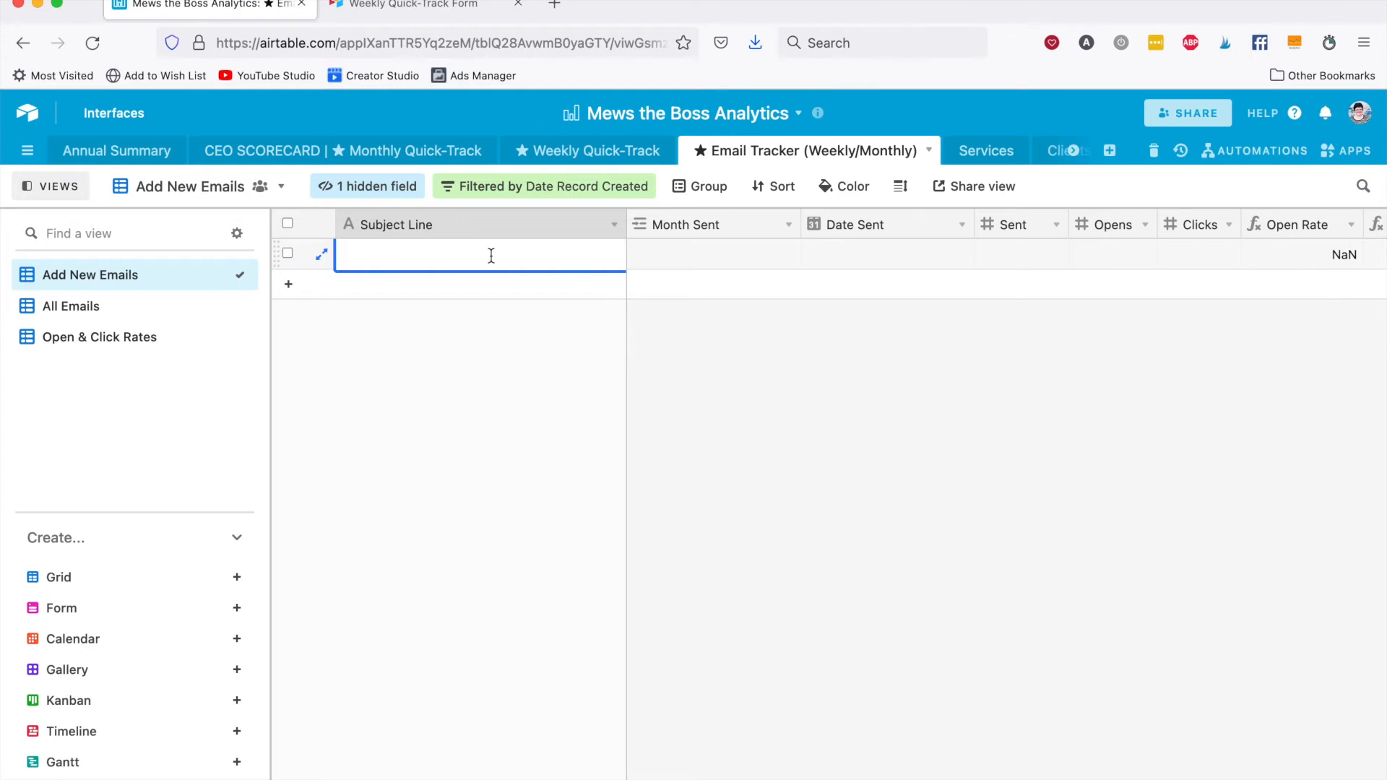
type("Is Mew the Boss?")
Link the email record's month sent to 01 January 2022 and set its date sent to 1/1/2022.
left_click(709, 260)
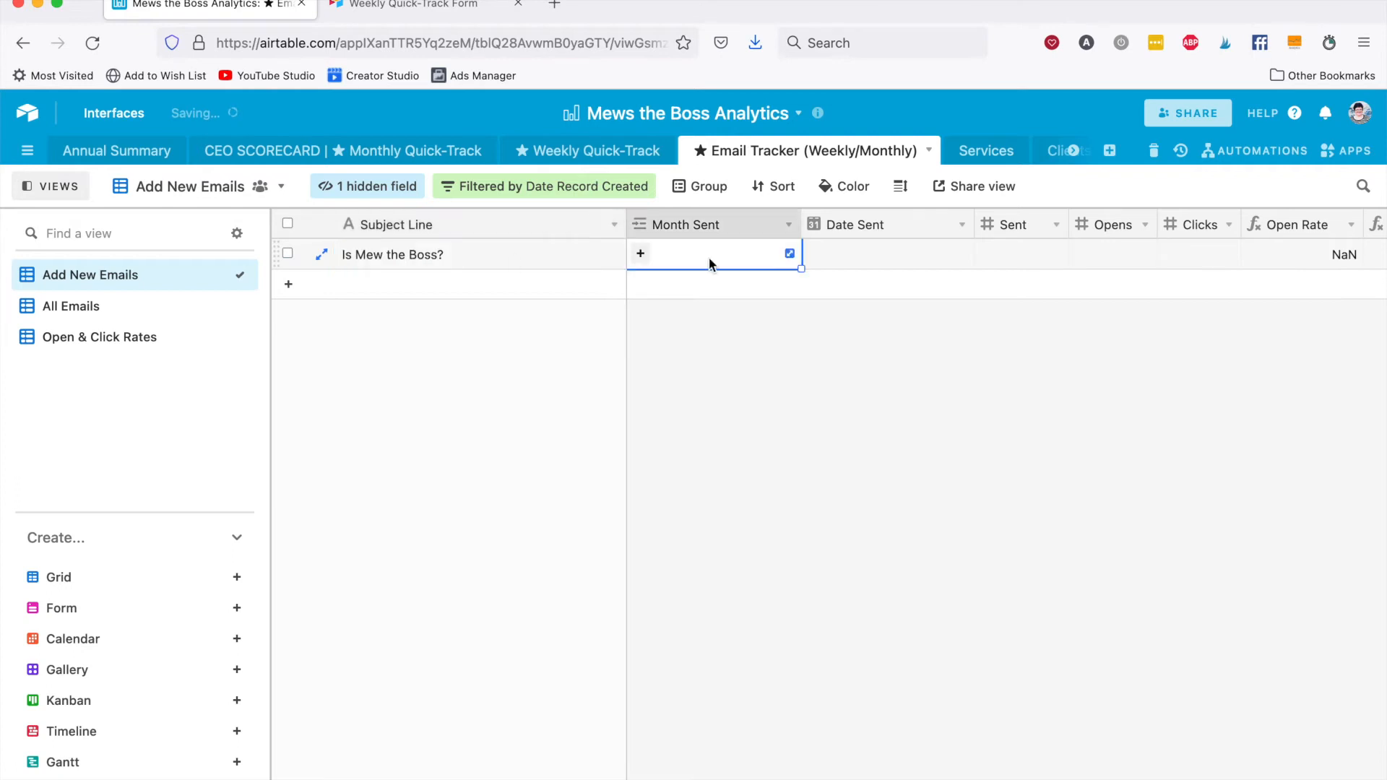
type("jan")
left_click(592, 304)
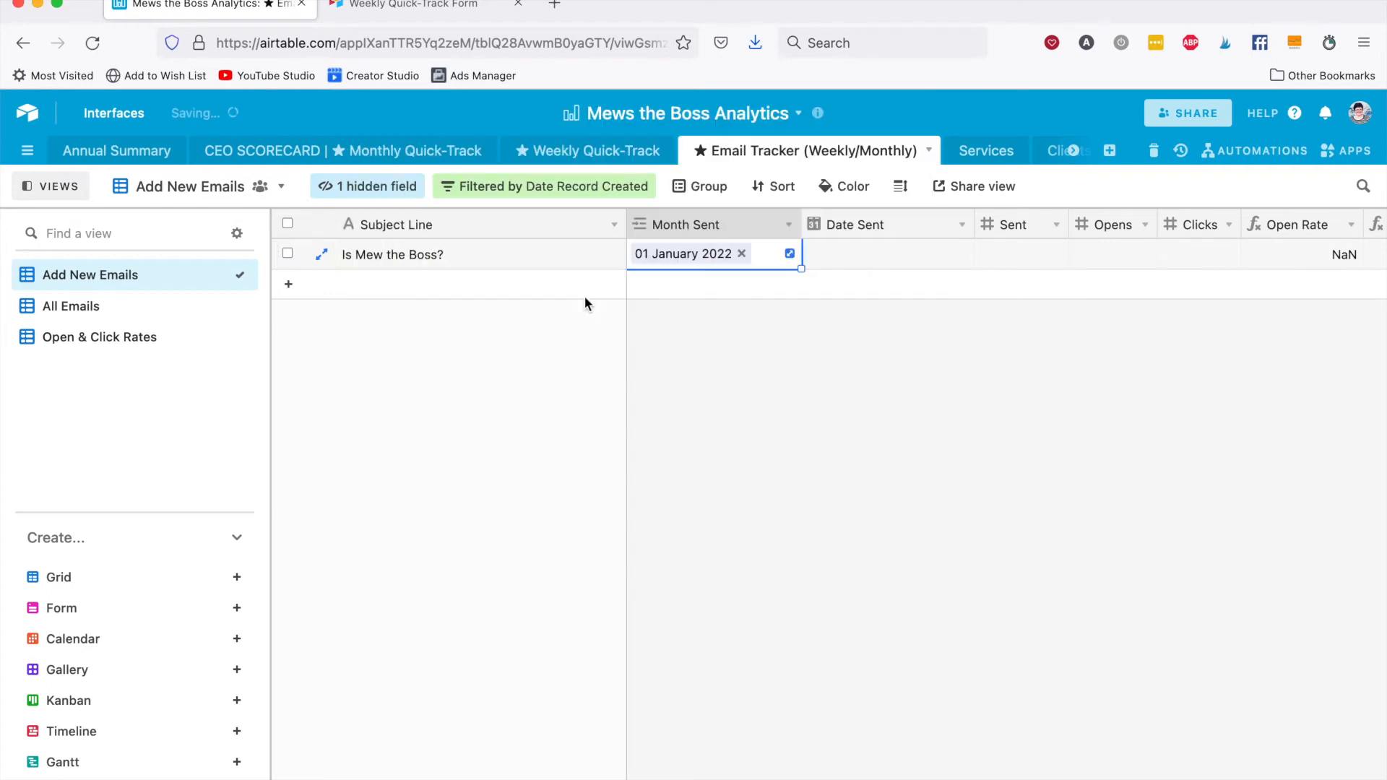
key("Tab")
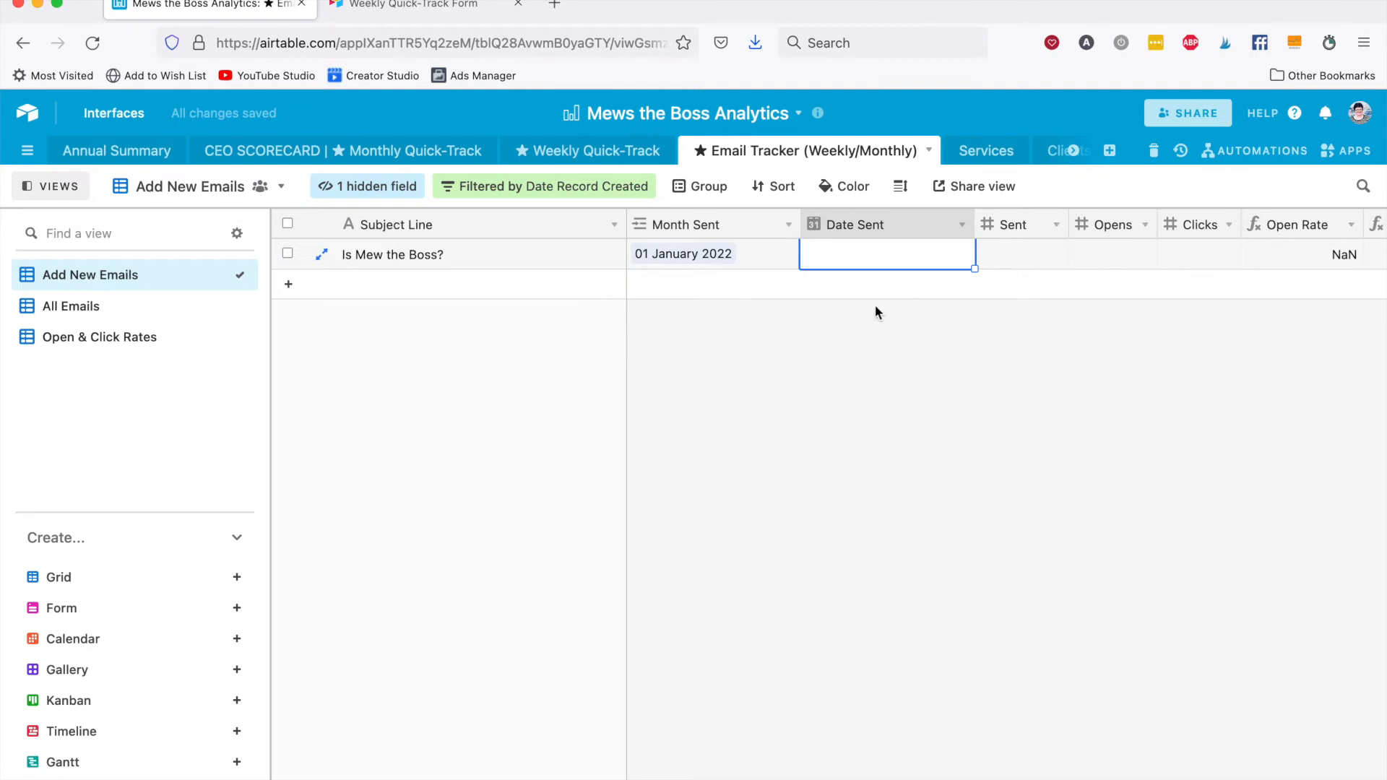
type("1/1/")
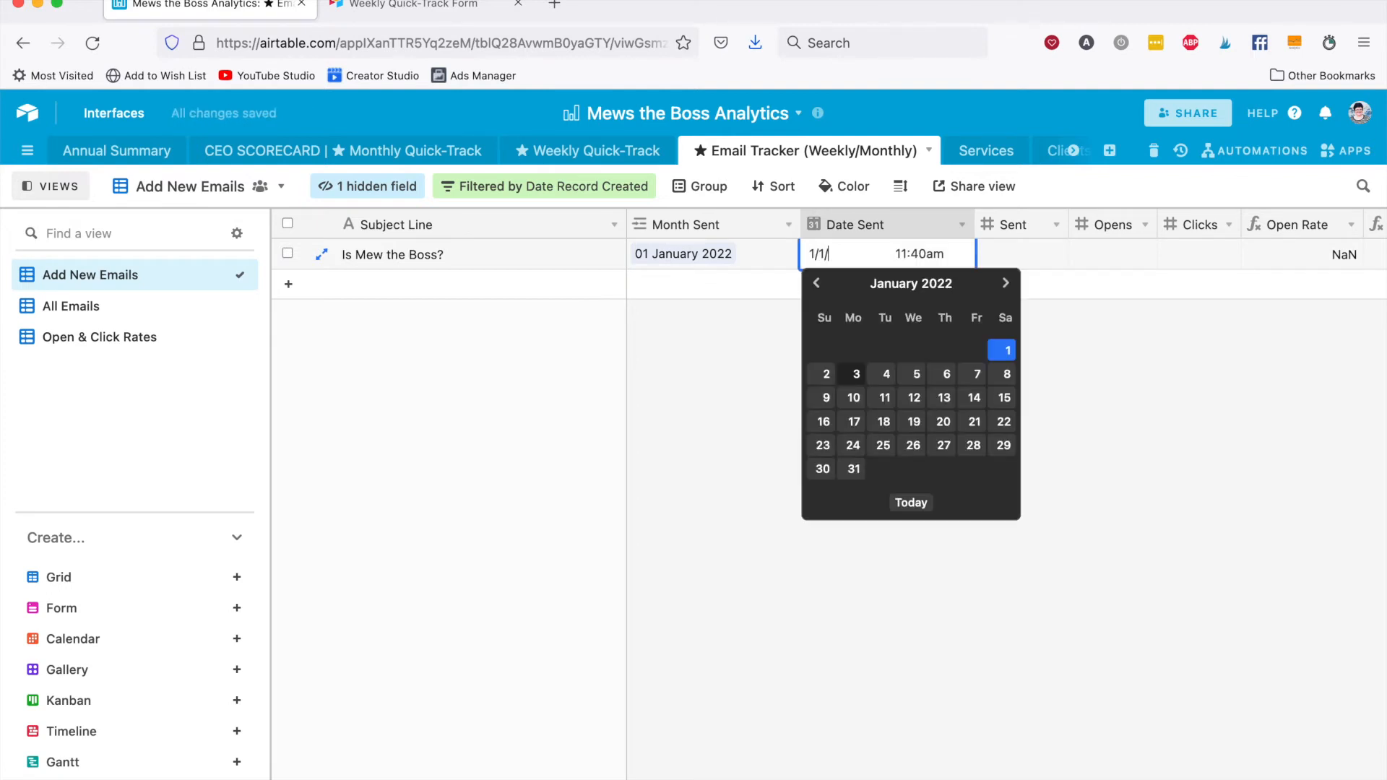
type("2022")
key("Tab")
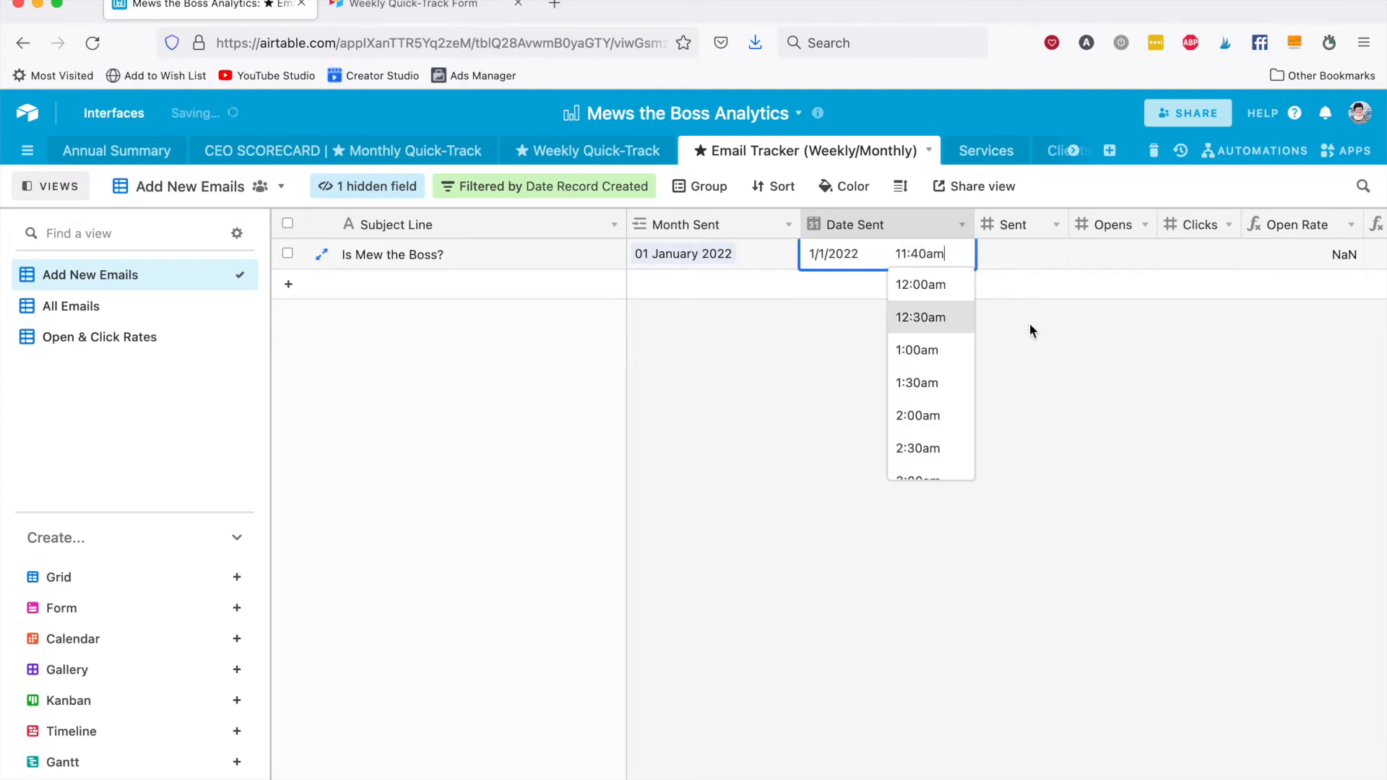
Enter 134 sent, 100 opens and 65 clicks for the email record.
left_click(1034, 257)
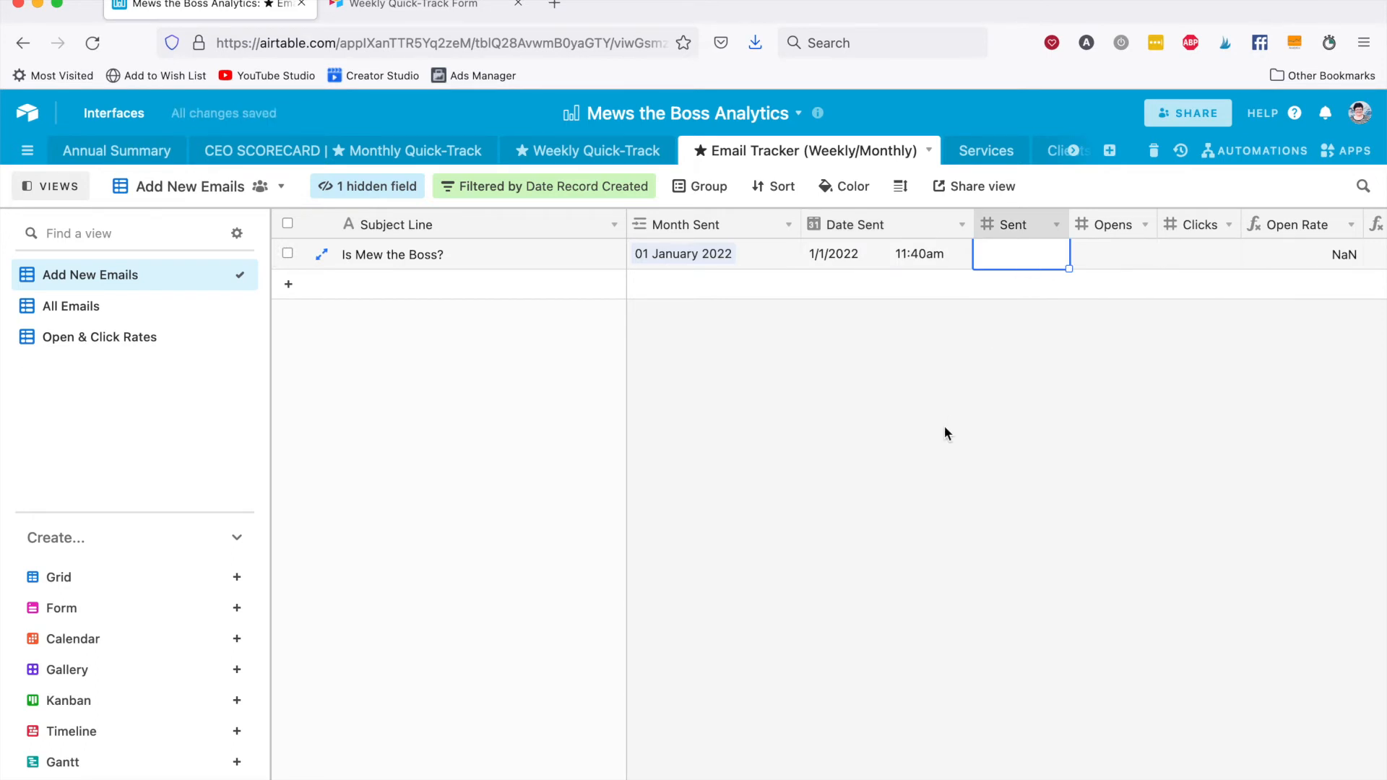
type("134")
key("Tab")
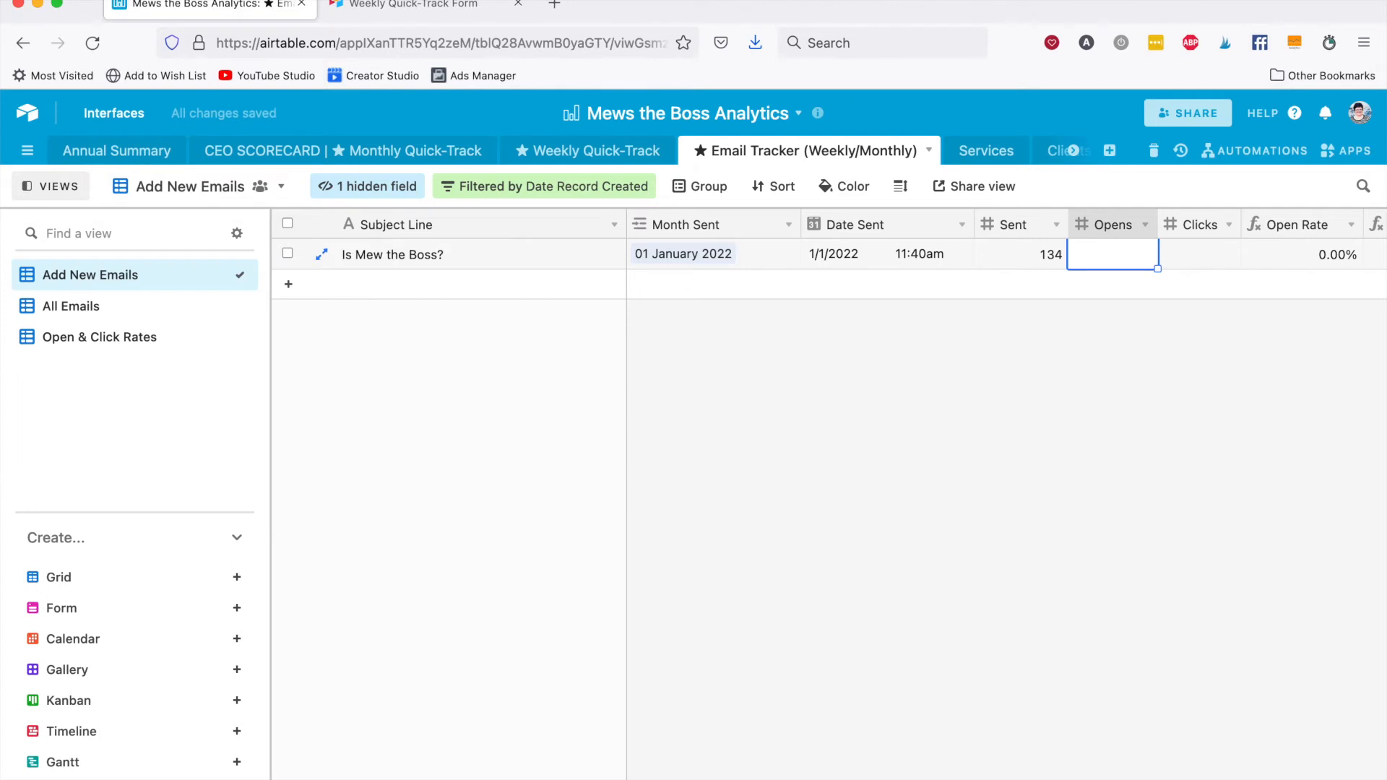
scroll(990, 356, "right", 1)
type("100")
key("Tab")
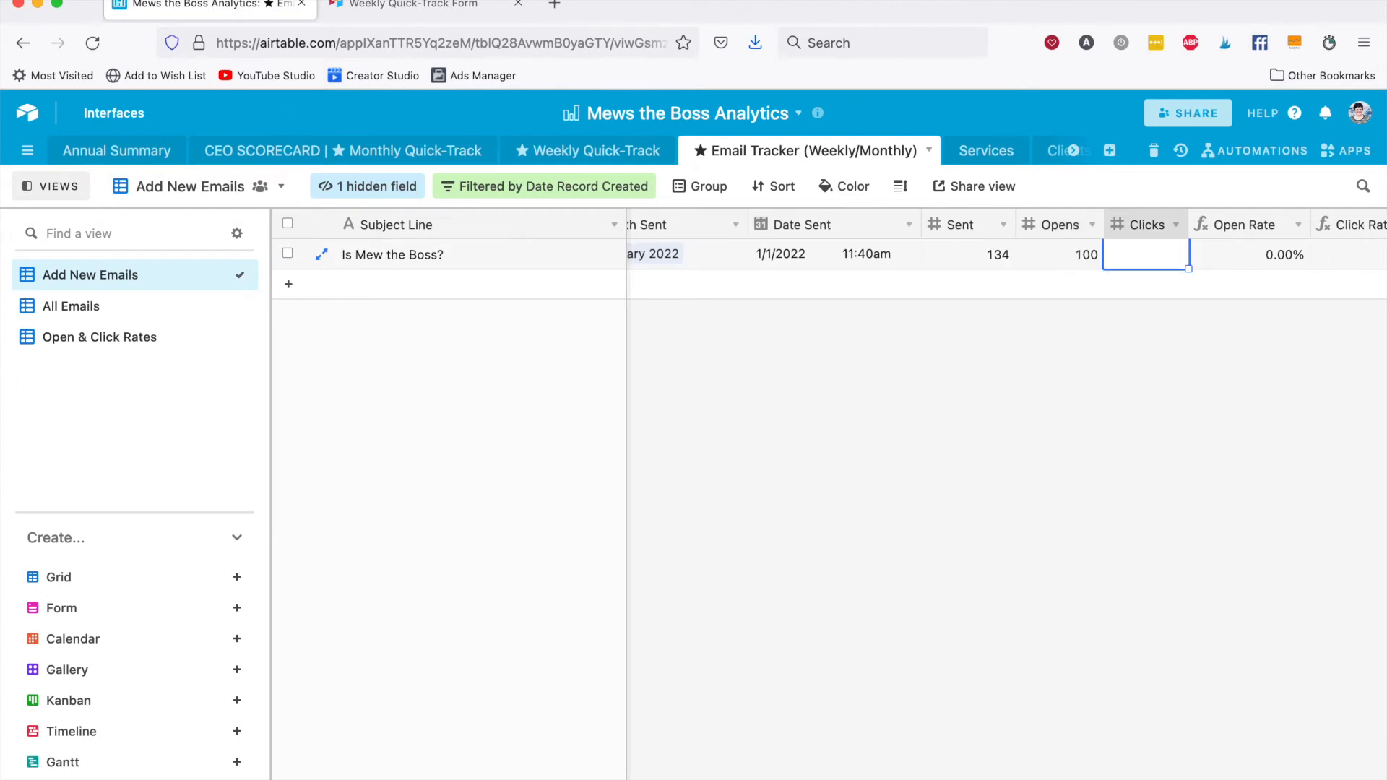
type("65")
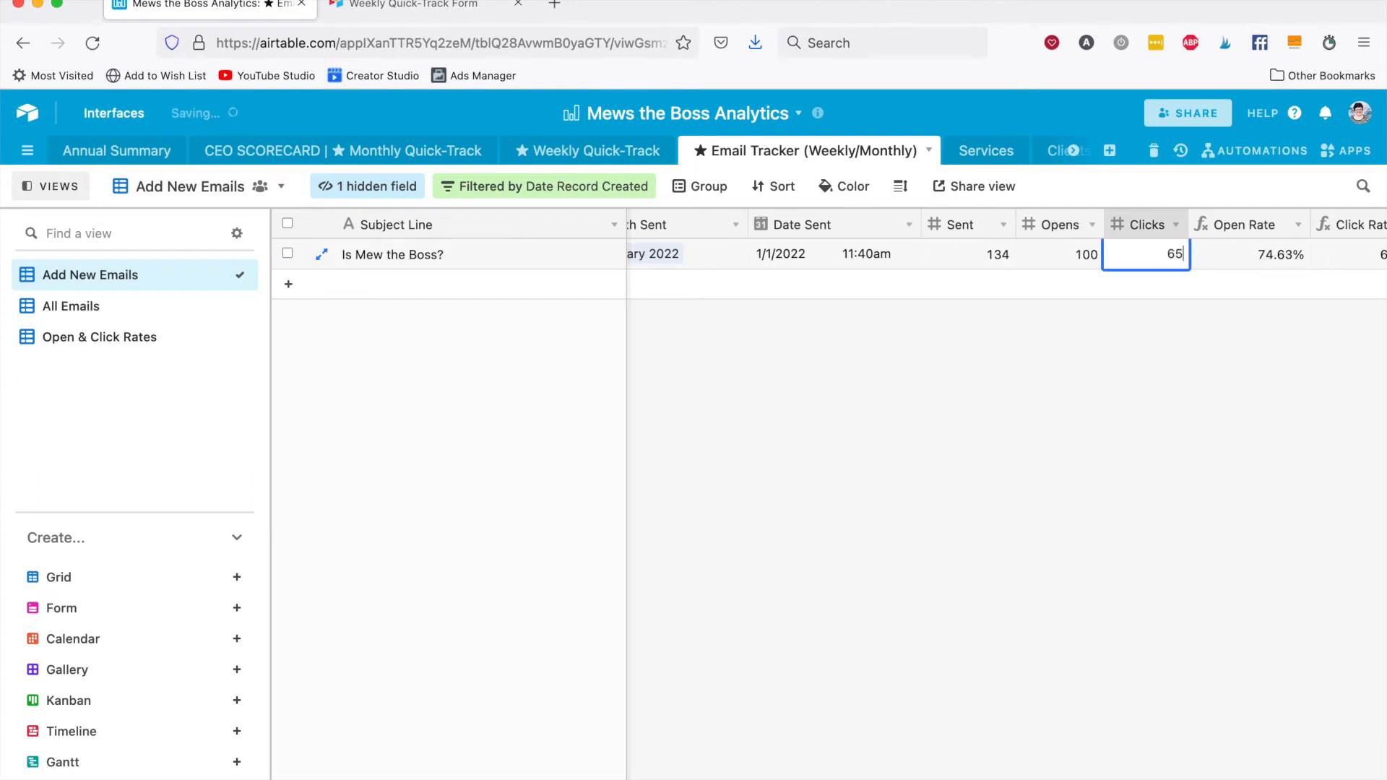
key("Tab")
Check the email's open and click rates, then open the CEO SCORECARD Monthly Quick-Track table.
scroll(1039, 393, "right", 4)
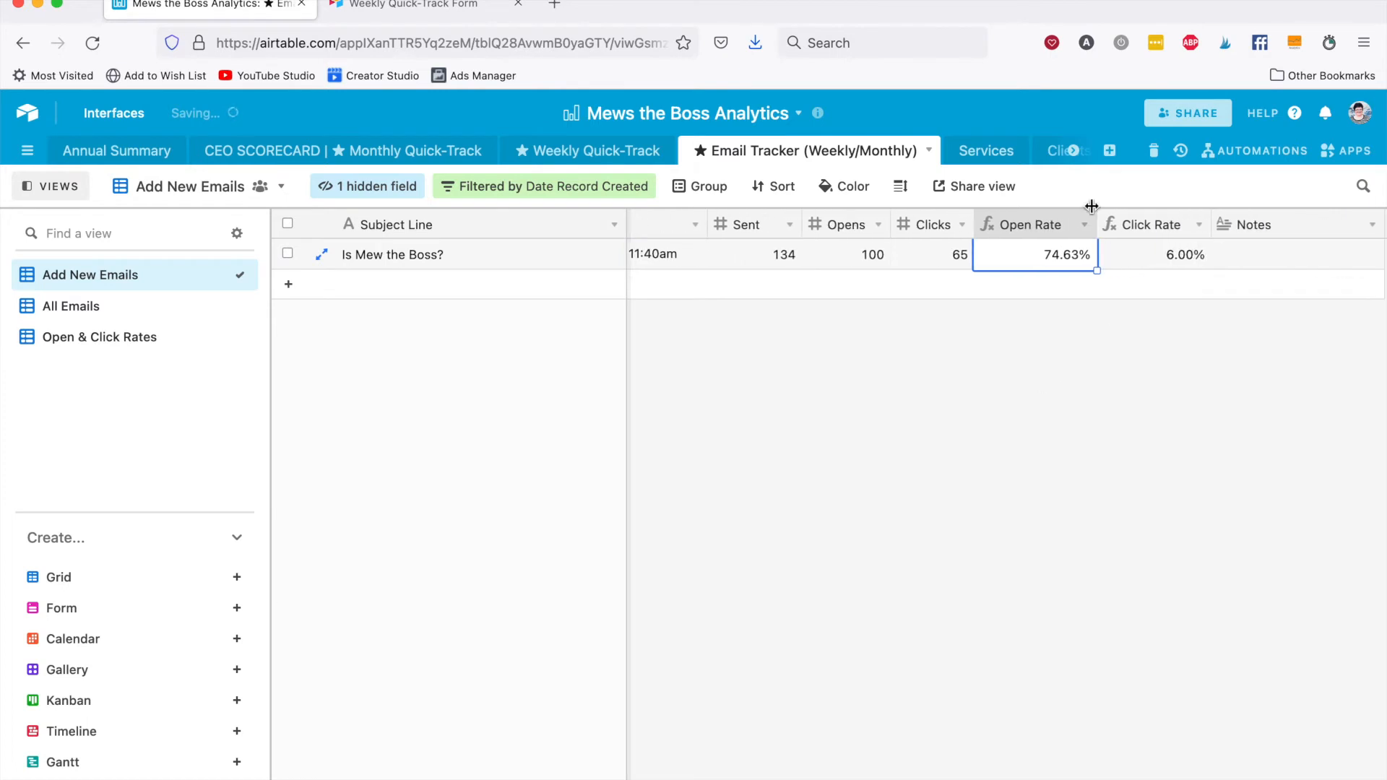
scroll(1040, 361, "right", 2)
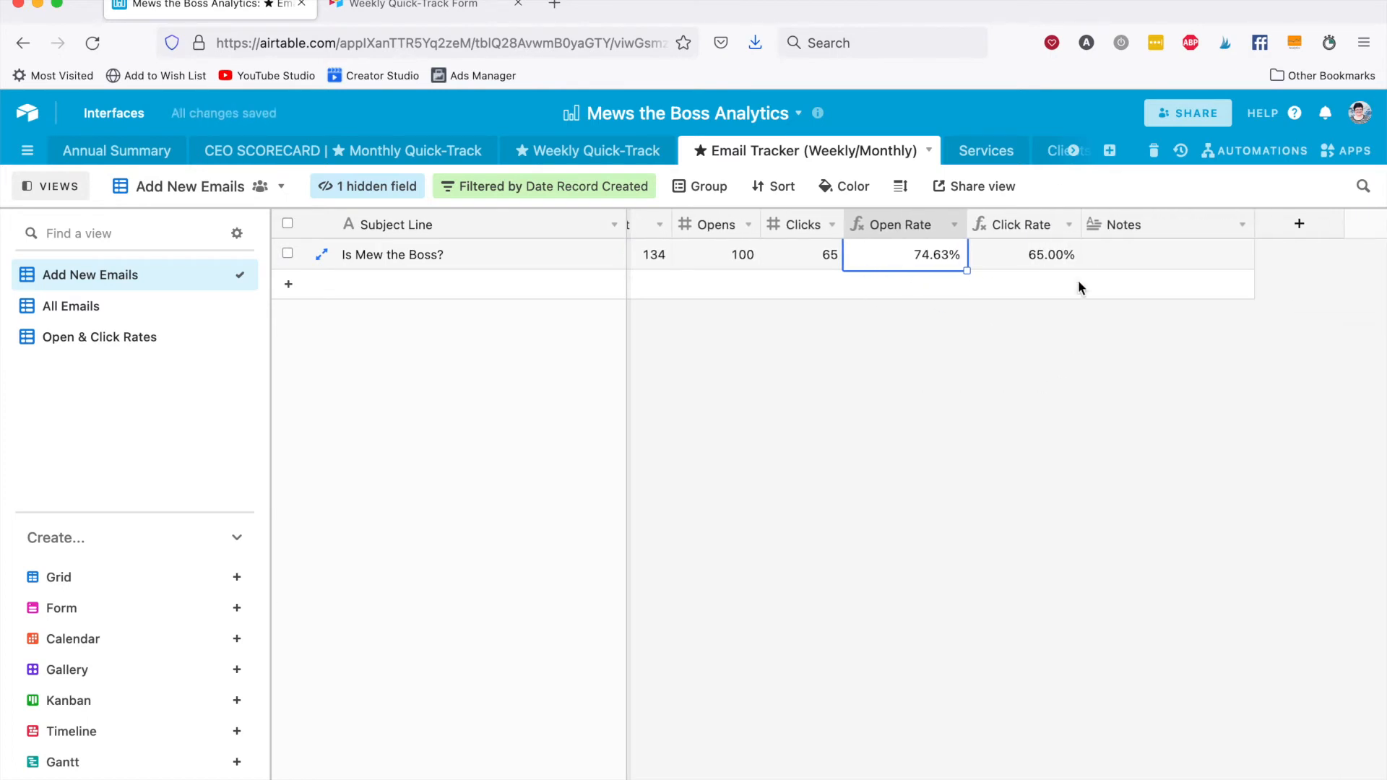
scroll(907, 455, "left", 5)
left_click(368, 152)
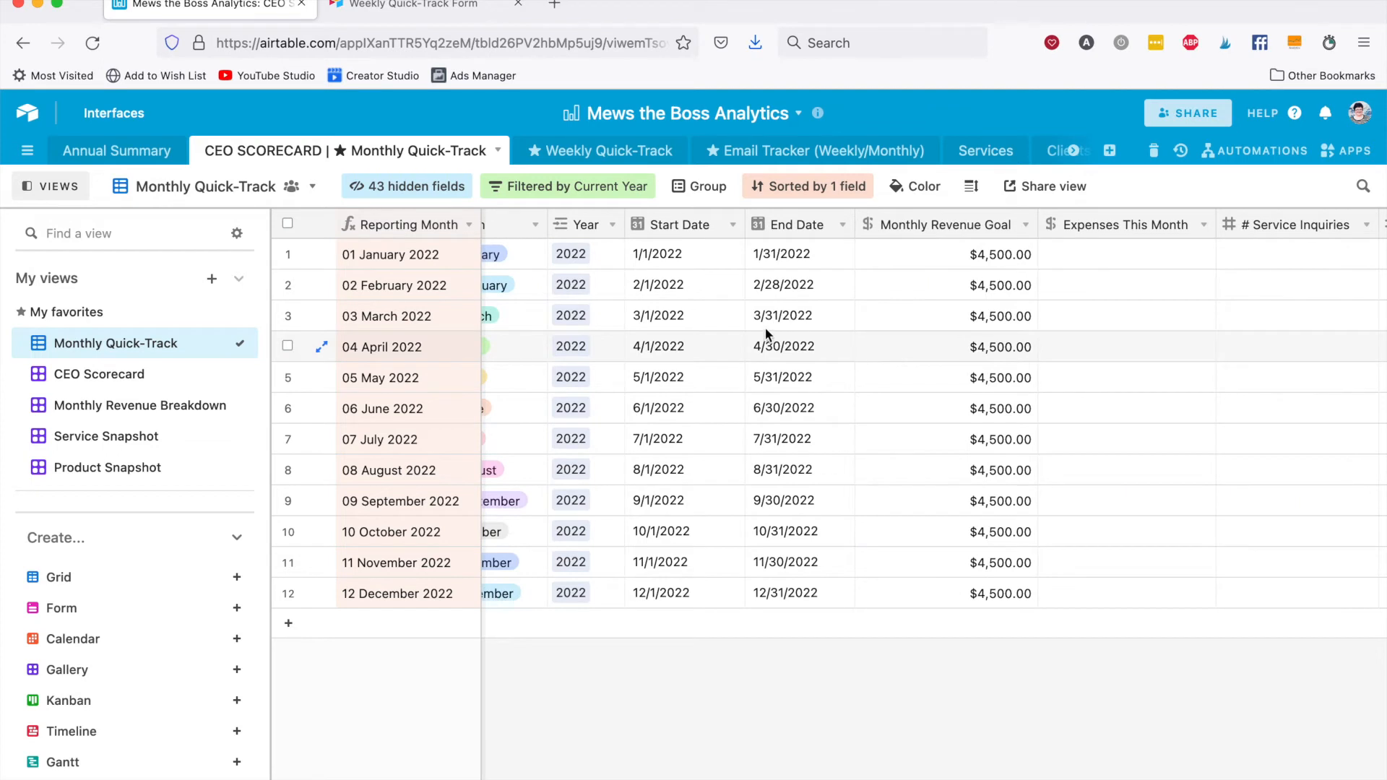
Enter $500 expenses, 2 service inquiries and 500 email list subscribers for 01 January 2022 in the Monthly Quick-Track grid.
scroll(860, 249, "right", 2)
scroll(861, 249, "right", 3)
left_click(783, 248)
scroll(783, 248, "right", 1)
type("500")
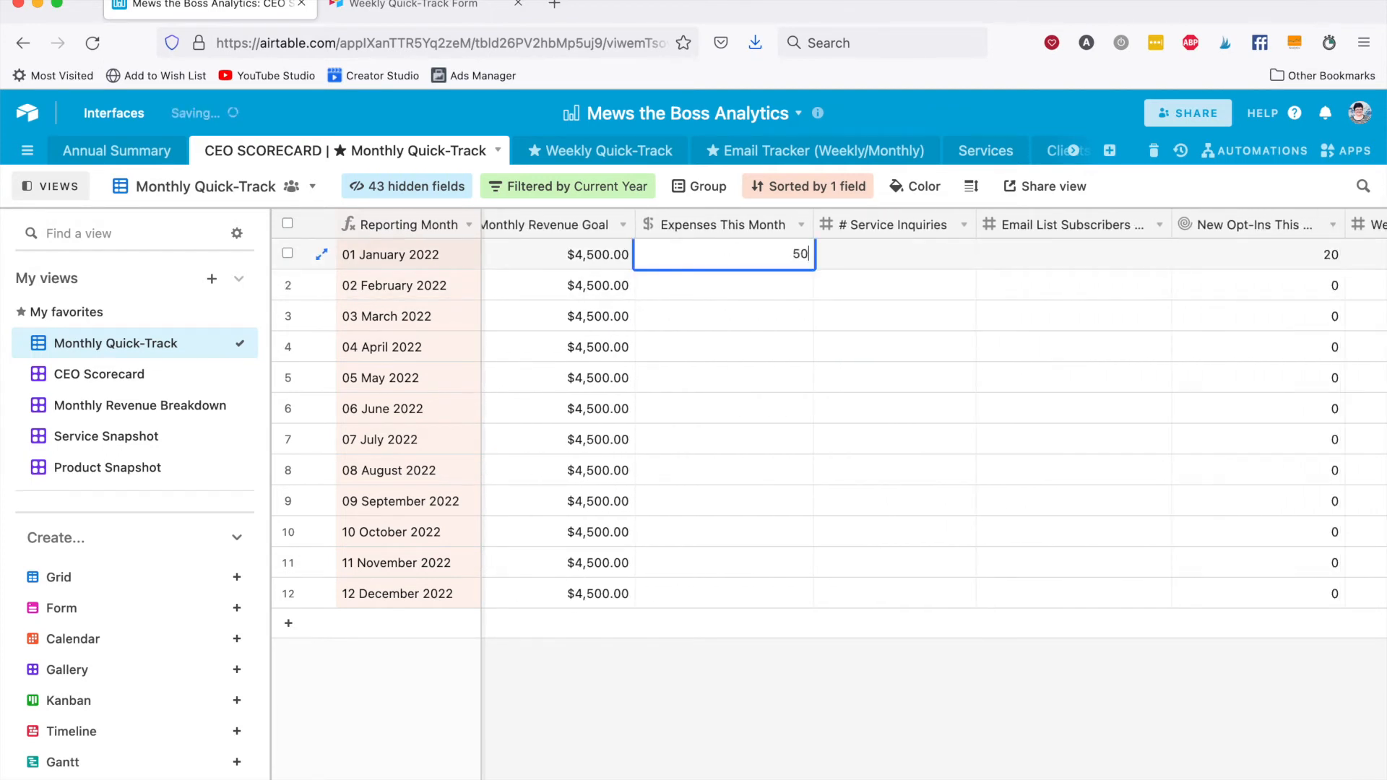
key("Tab")
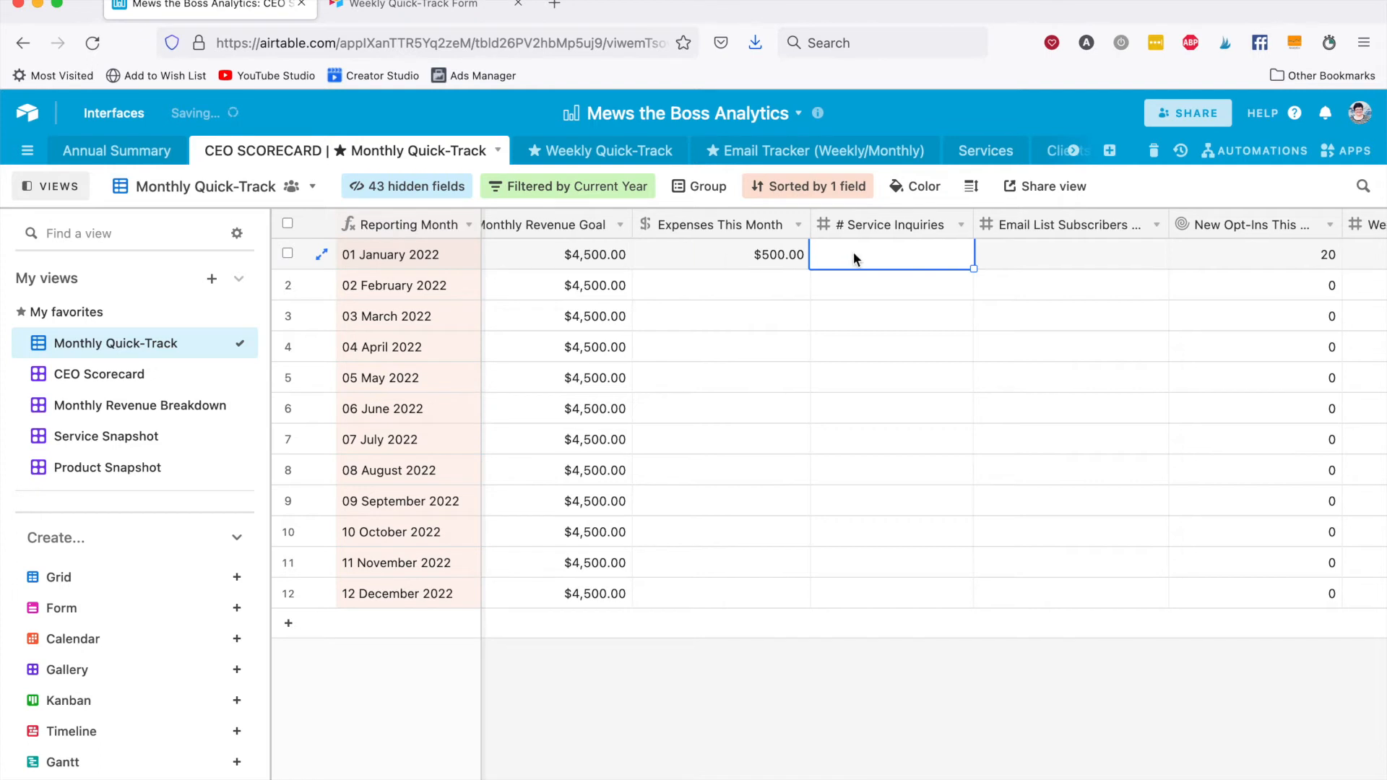
scroll(768, 294, "right", 2)
type("2")
key("Tab")
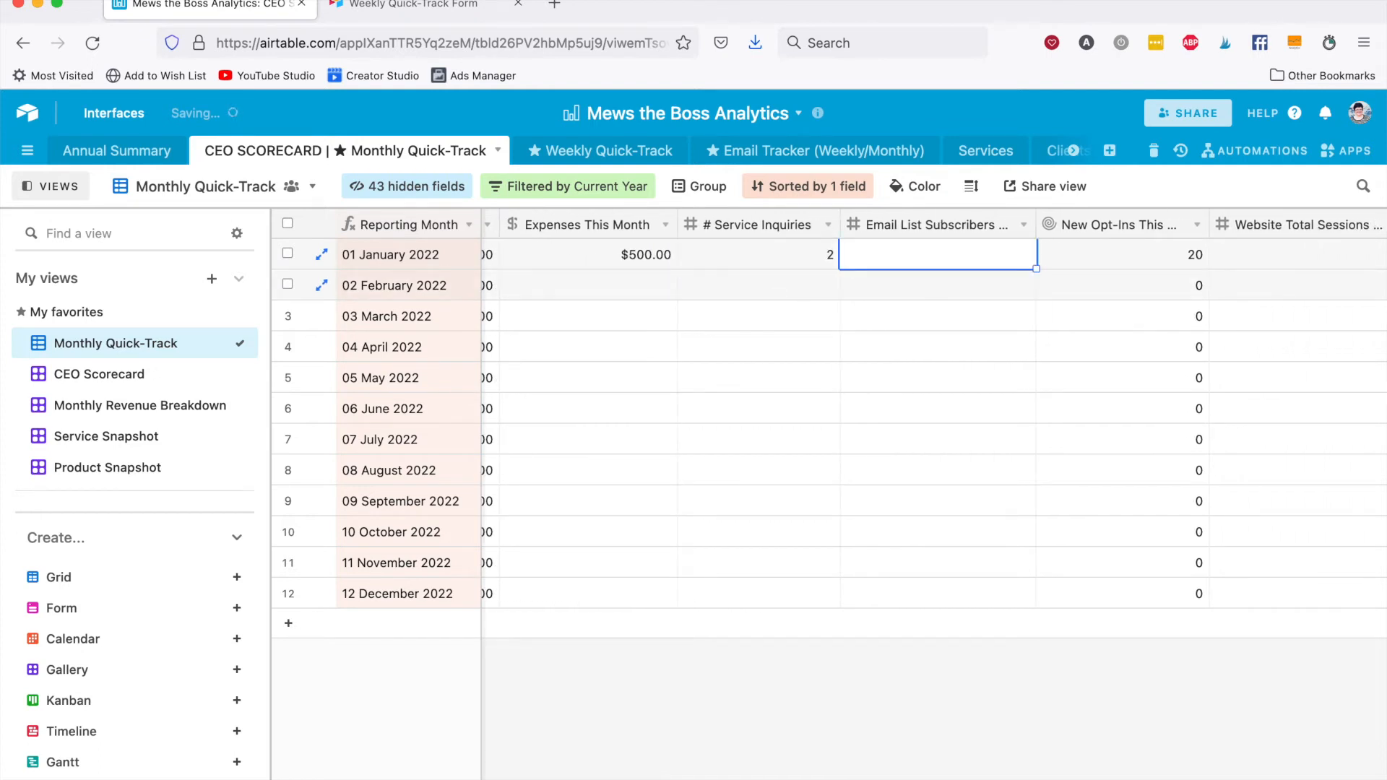
scroll(934, 404, "right", 1)
type("500")
key("Tab")
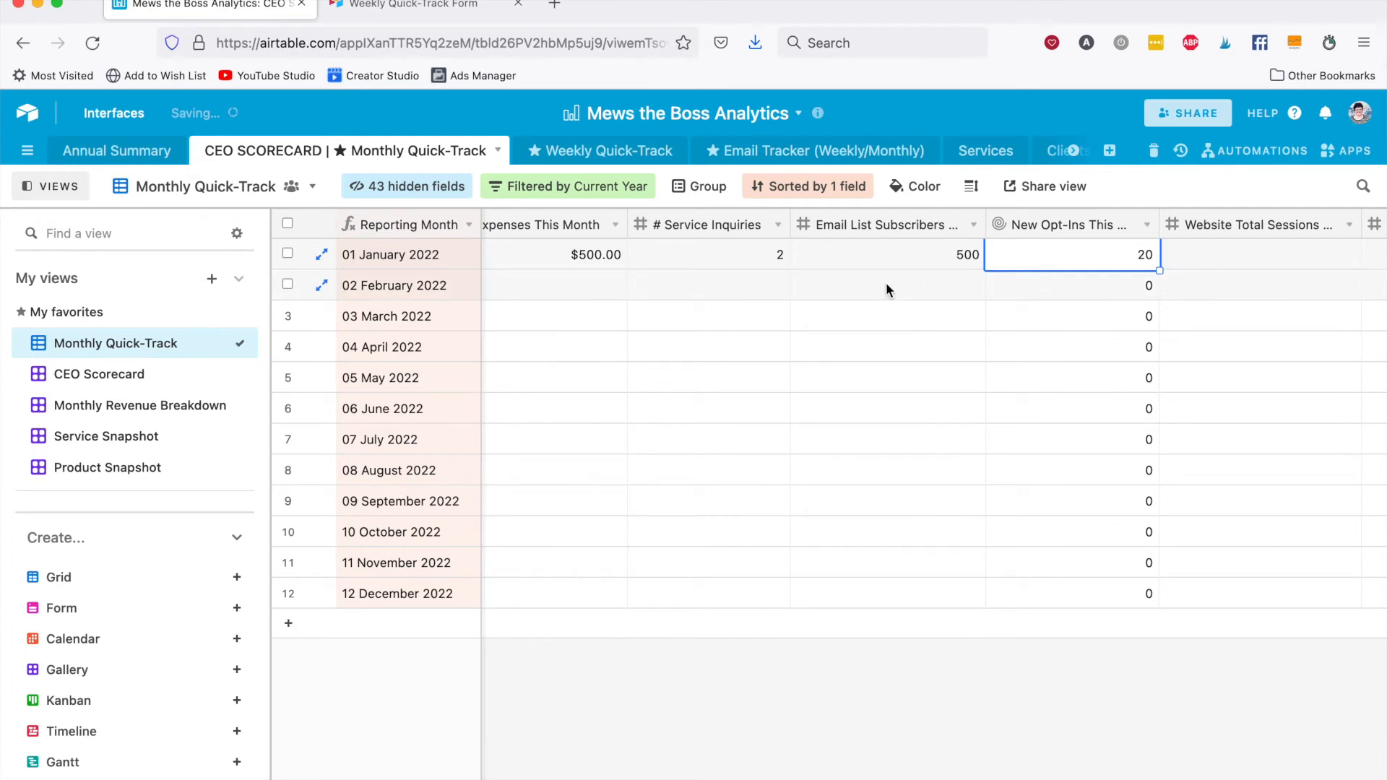
Enter 1000 website total sessions and 900 website users for 01 January 2022.
scroll(886, 284, "right", 3)
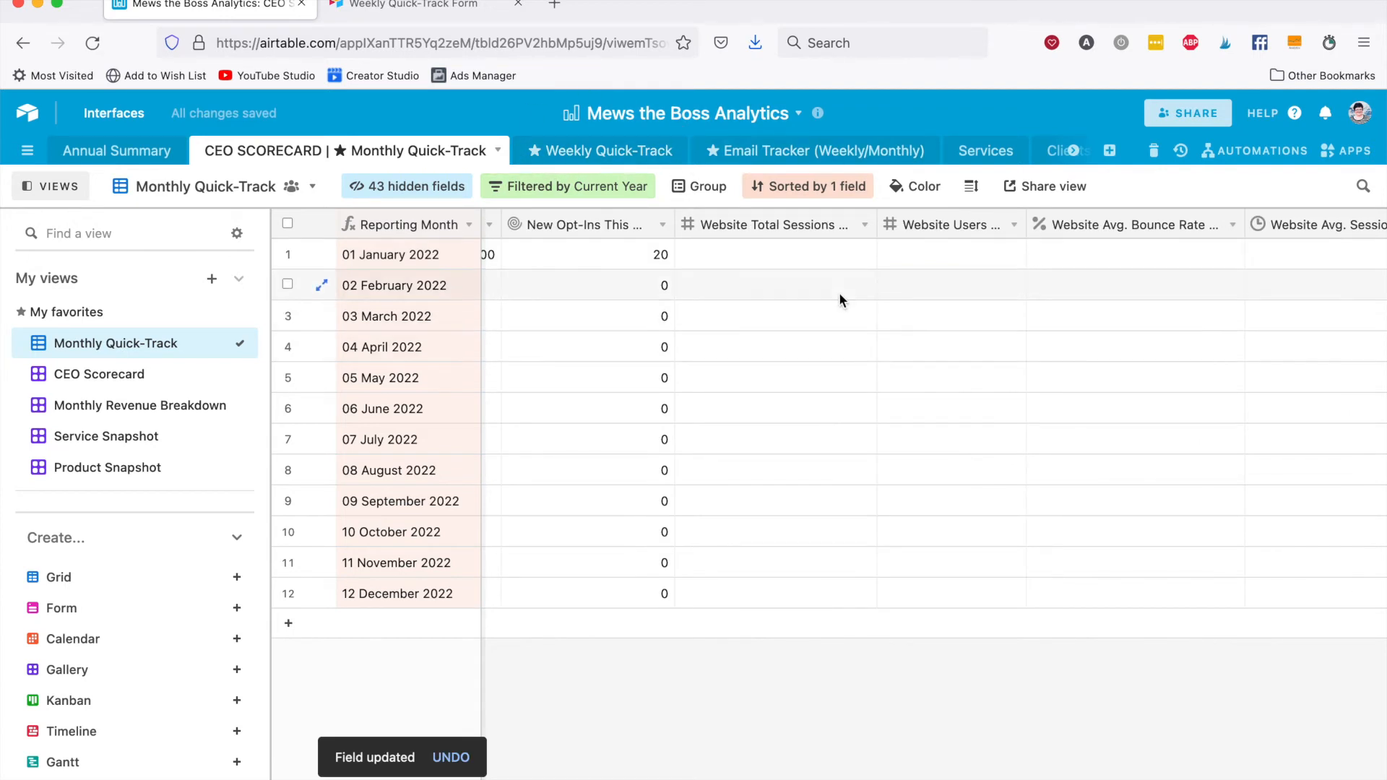
left_click(836, 255)
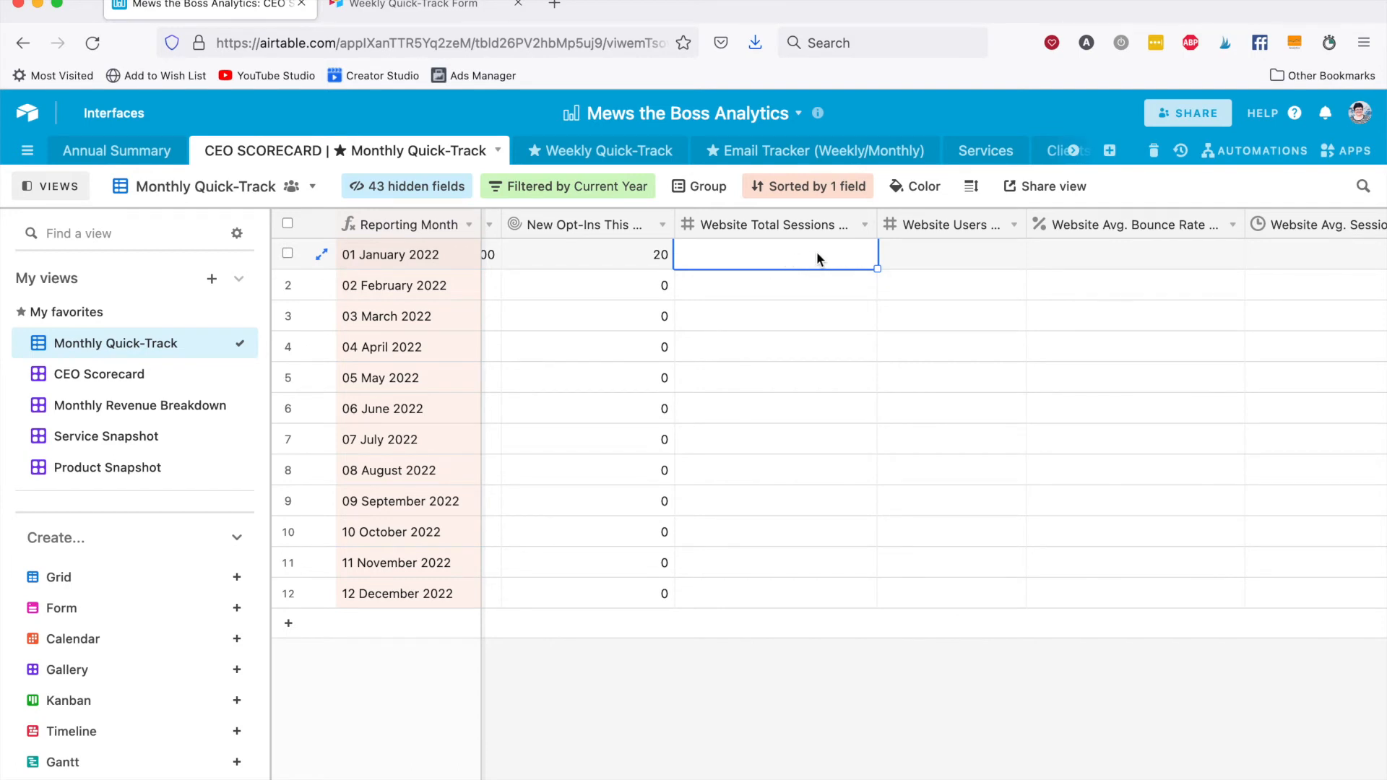
type("1000")
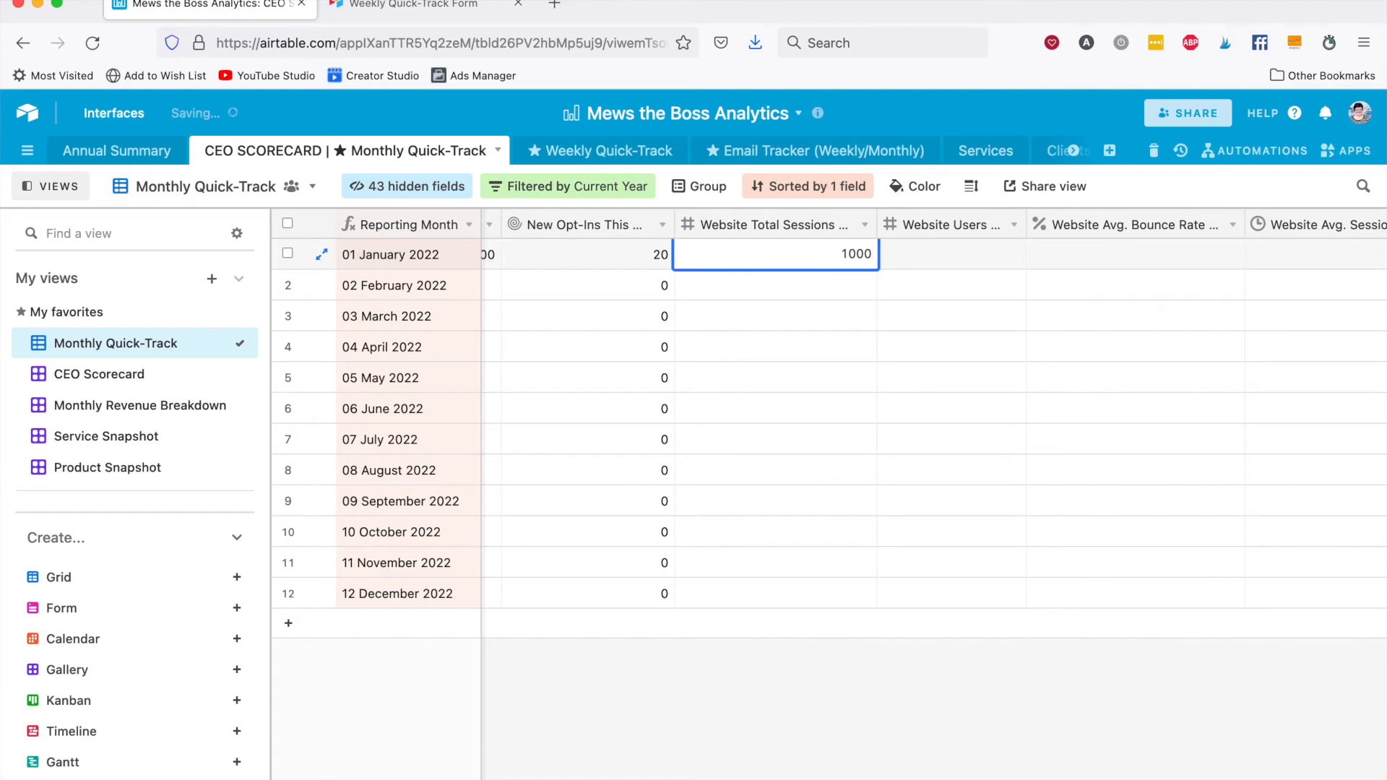
key("Tab")
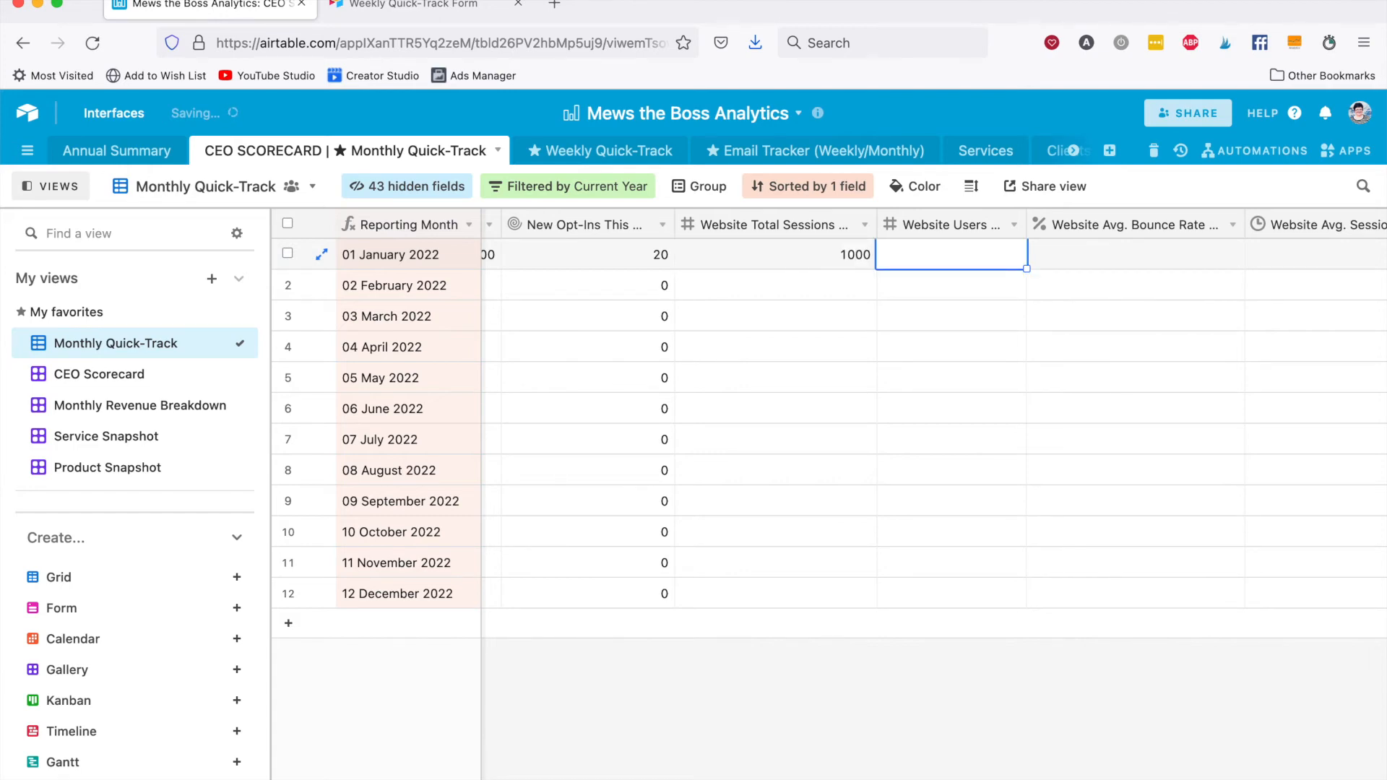
type("900")
key("Tab")
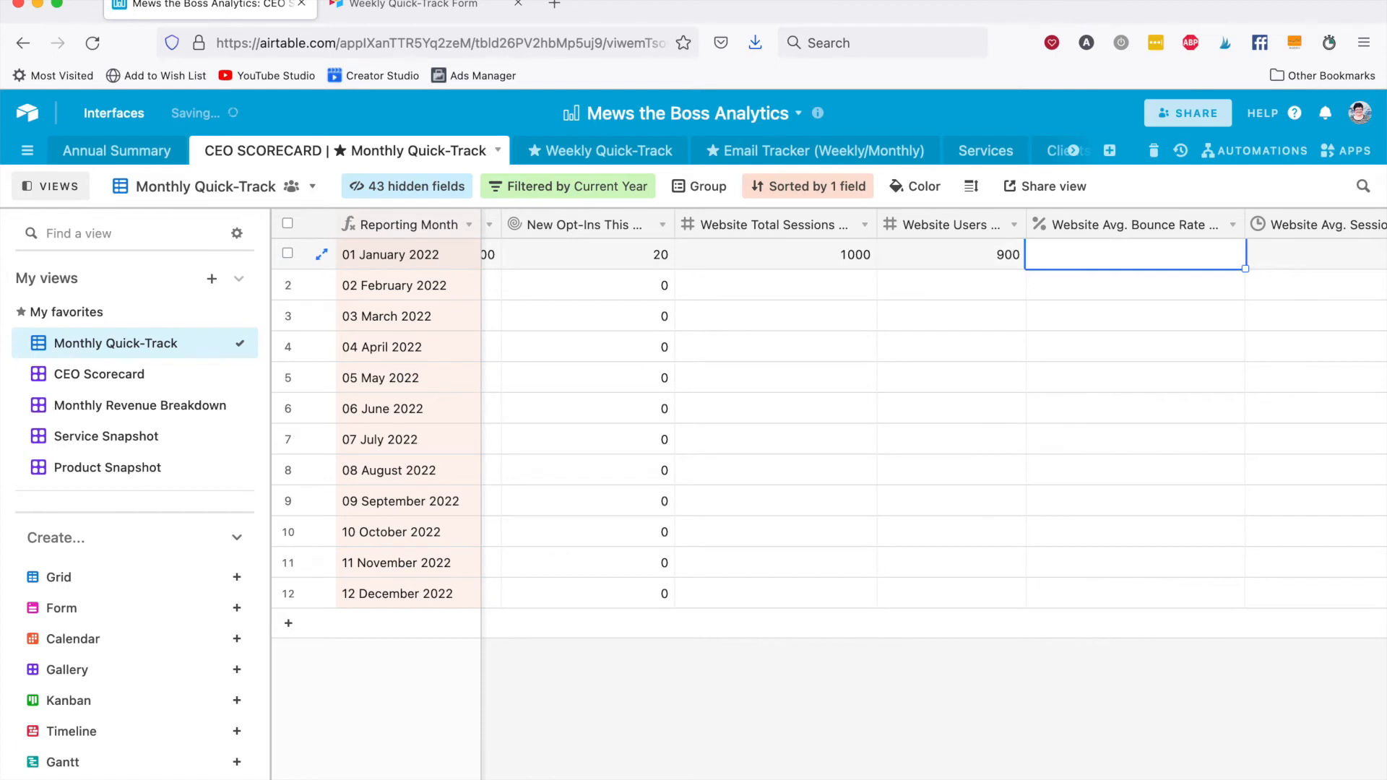
Set January 2022's website average bounce rate to 75.6% and average session duration to 1:25.
type("75.6")
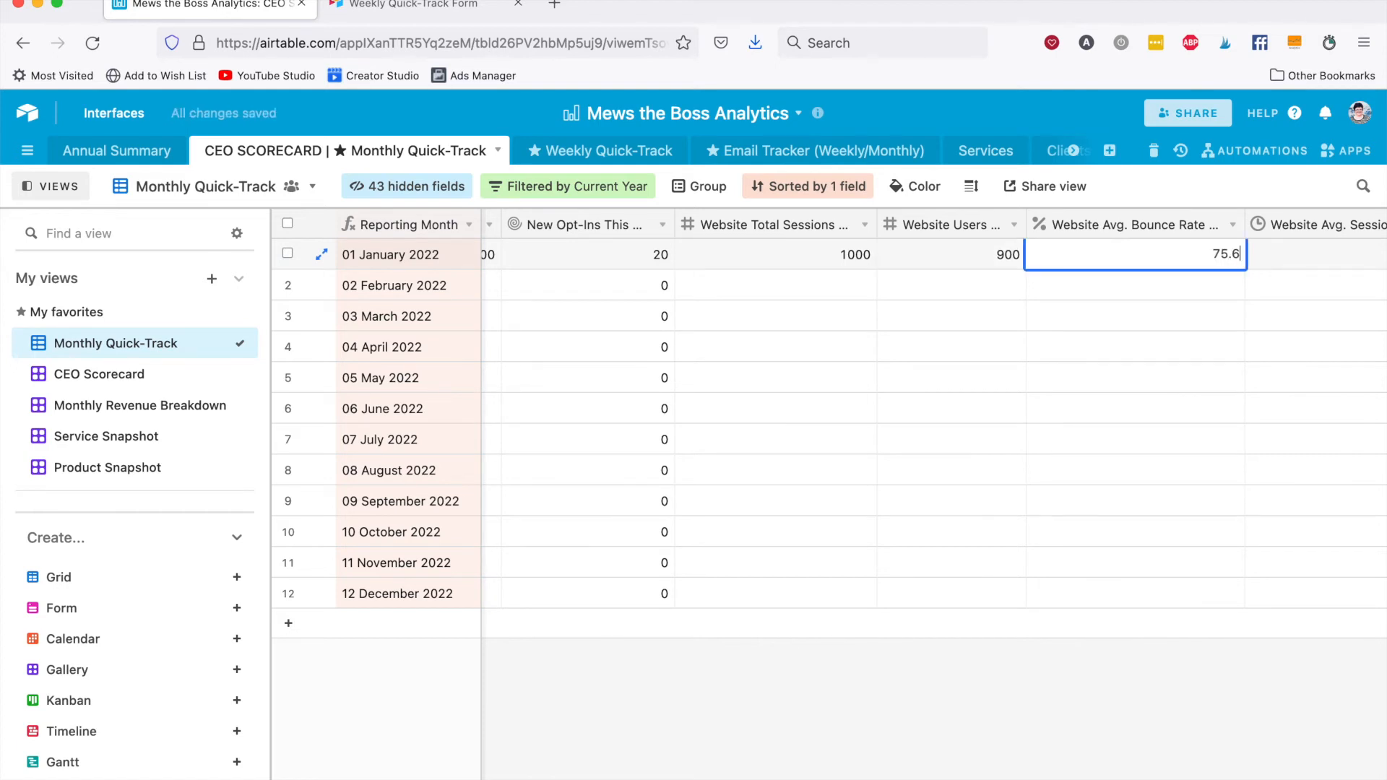
key("Tab")
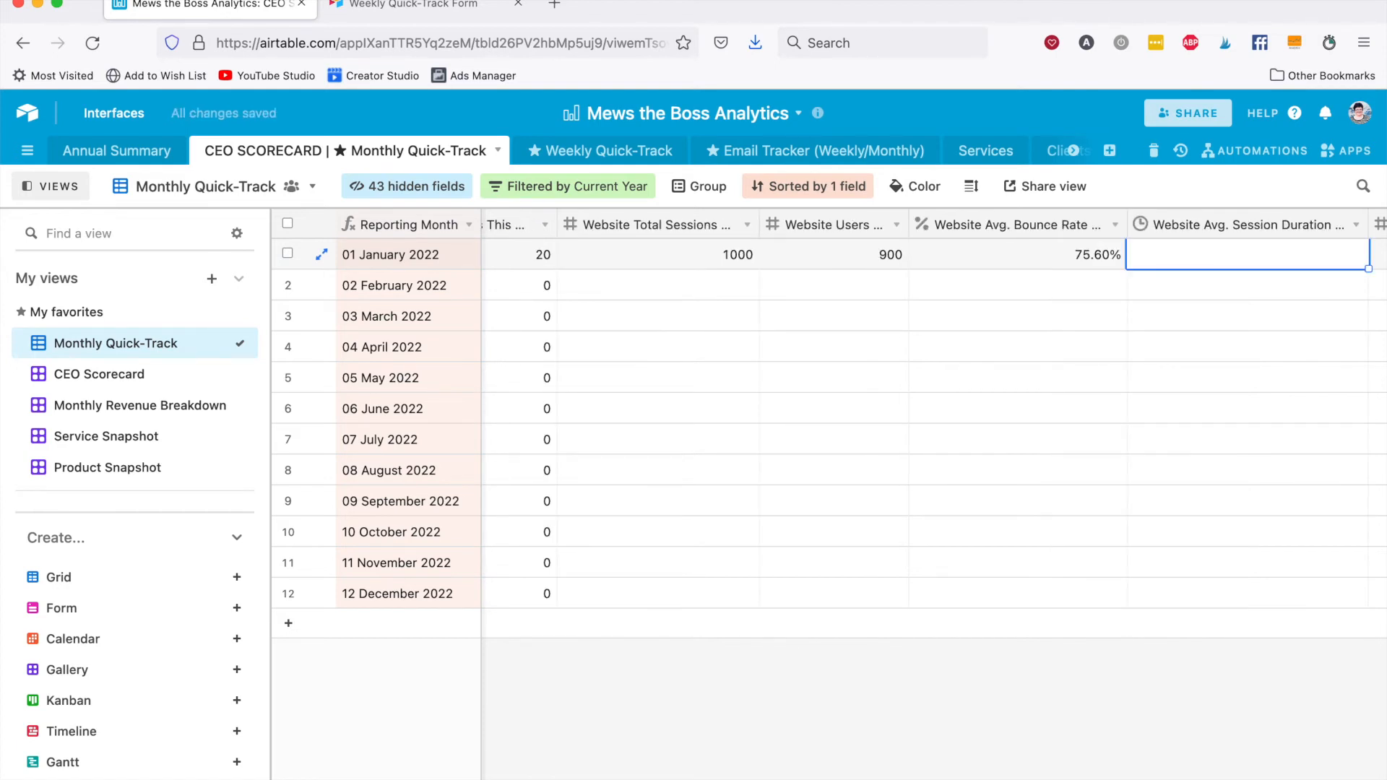
type("1:25")
key("Tab")
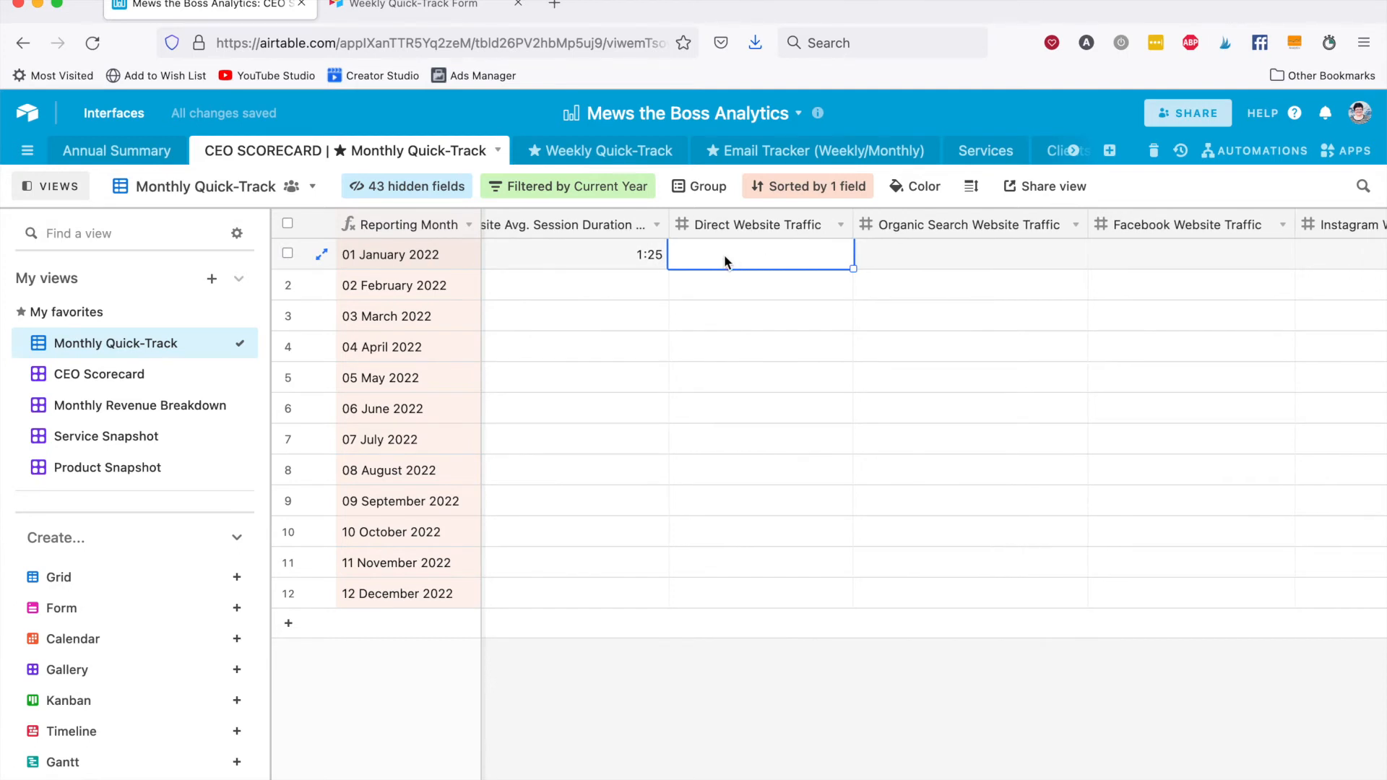
Enter 400 direct and 100 organic search website traffic for 01 January 2022.
type("400")
key("Tab")
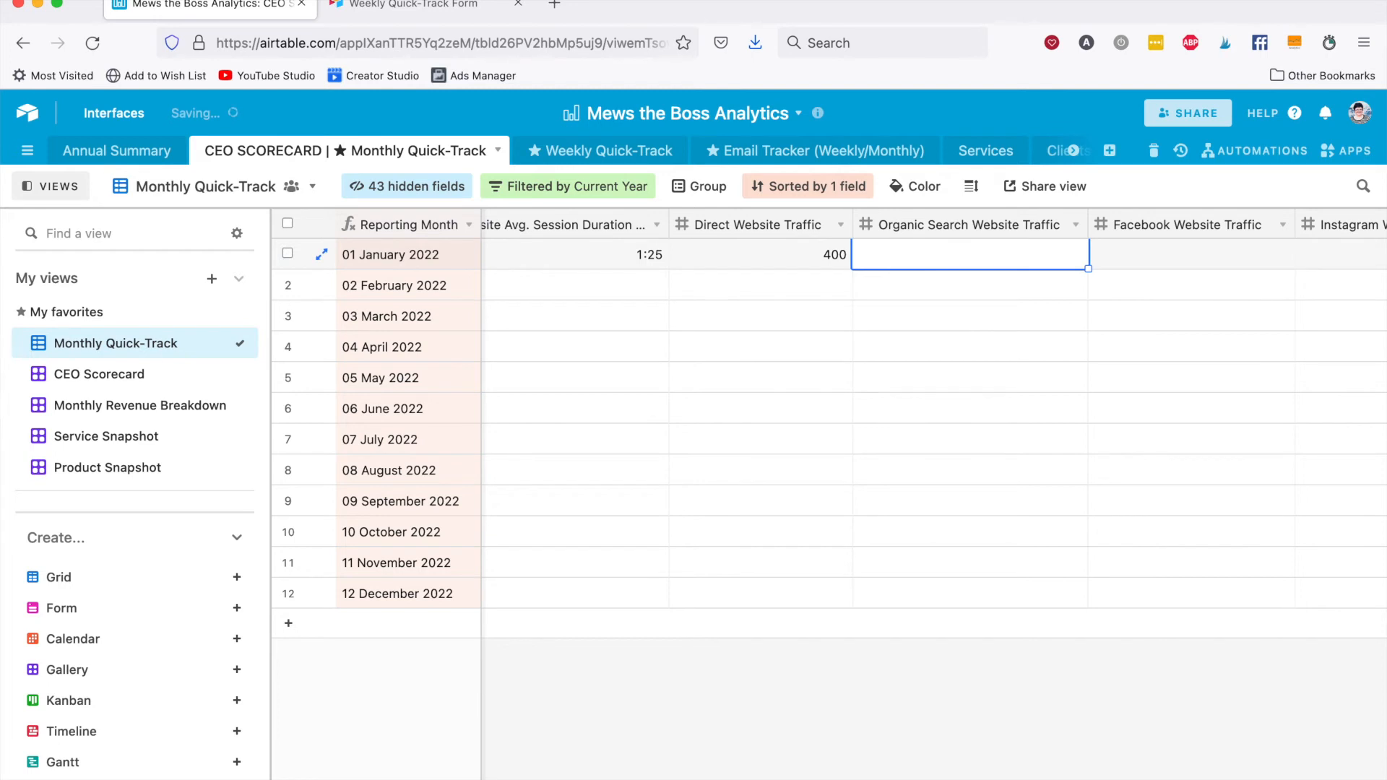
type("100")
key("Tab")
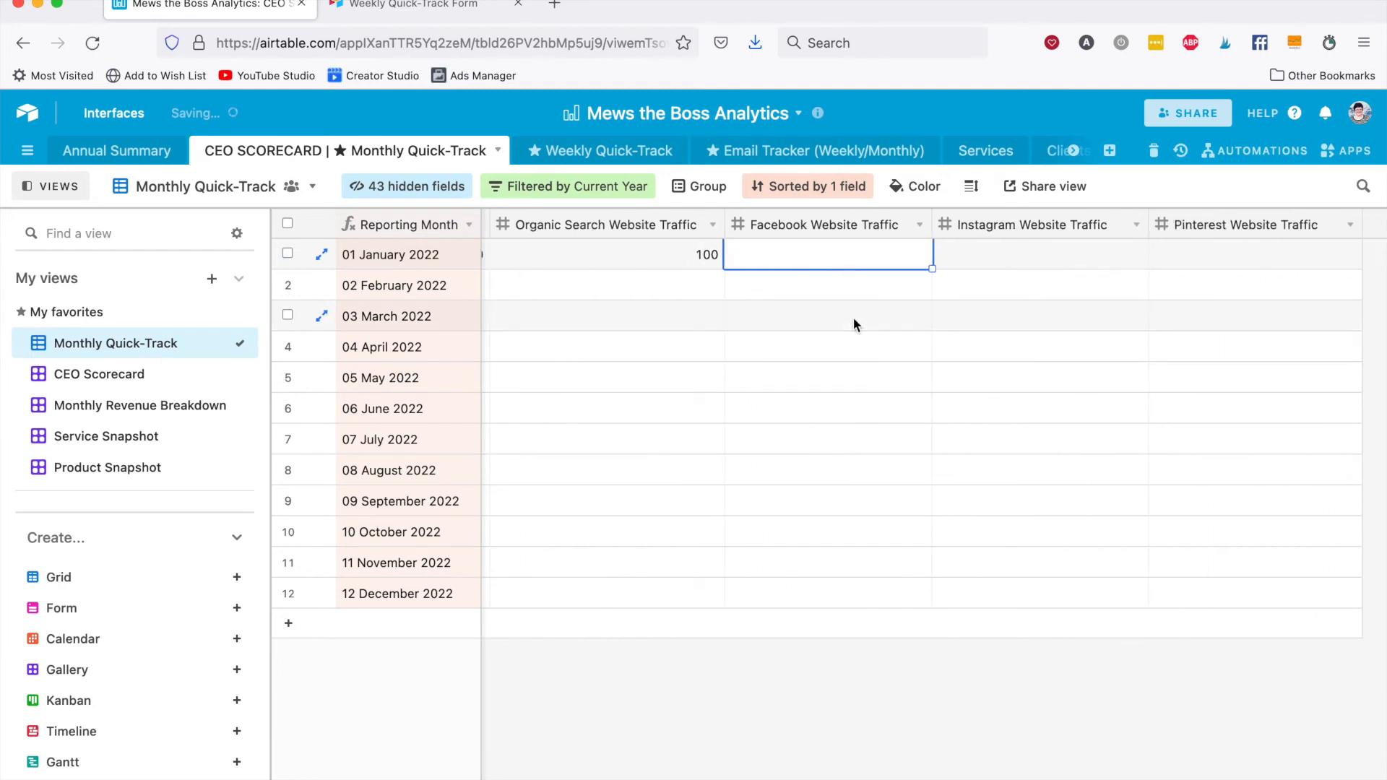
Enter January 2022 social website traffic: 200 from Facebook, 50 from Instagram and 100 from Pinterest.
type("200")
key("Tab")
type("50")
key("Tab")
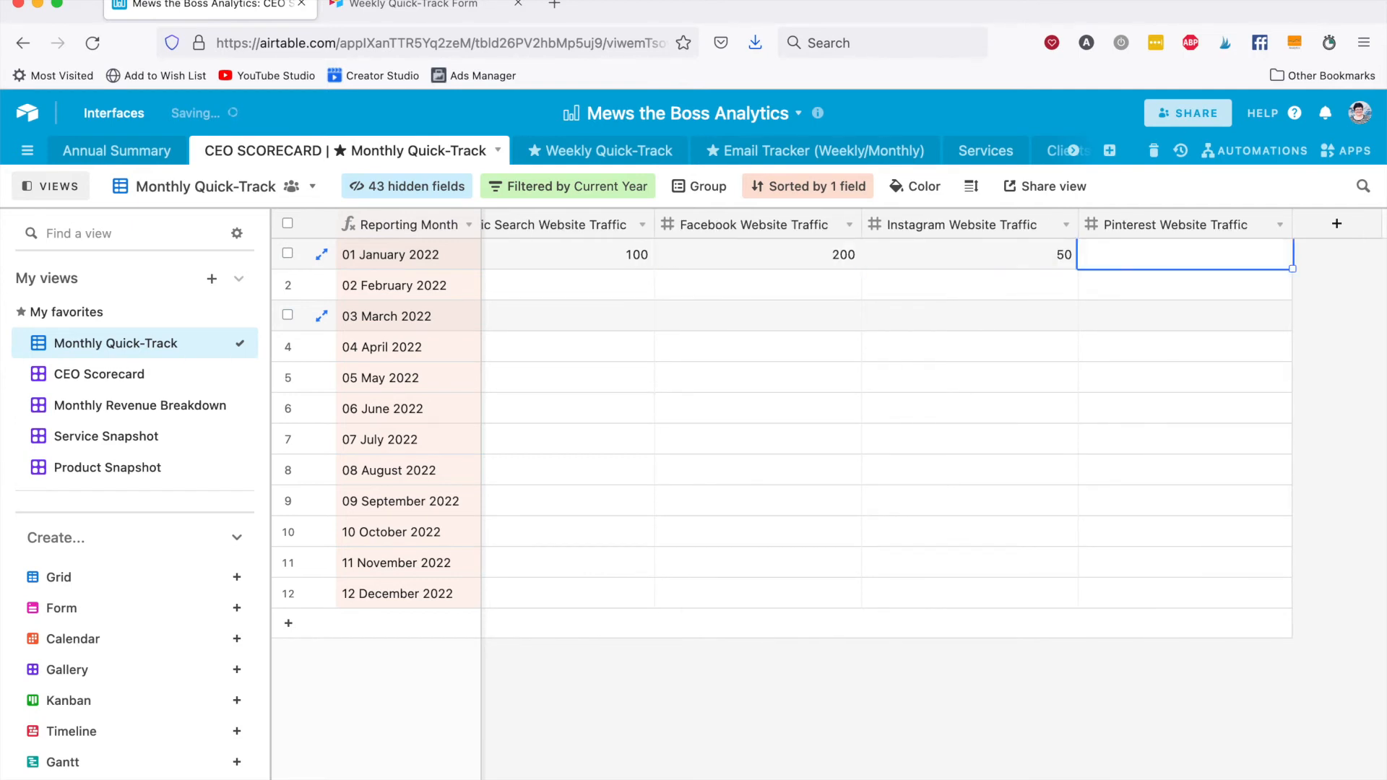
type("100")
key("Escape")
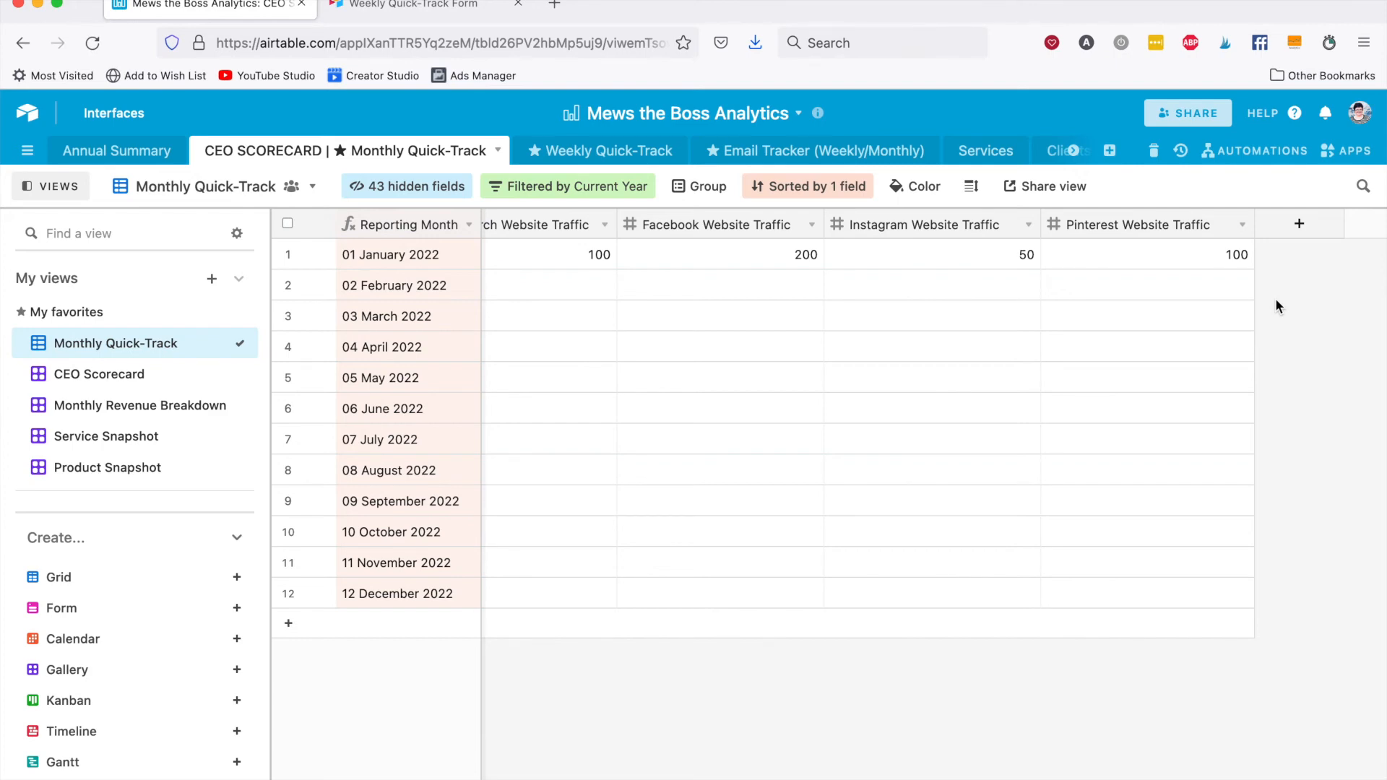
Review the January 2022 card in the CEO Scorecard view and compare the yearly cards in the Annual Summary table.
scroll(621, 275, "left", 15)
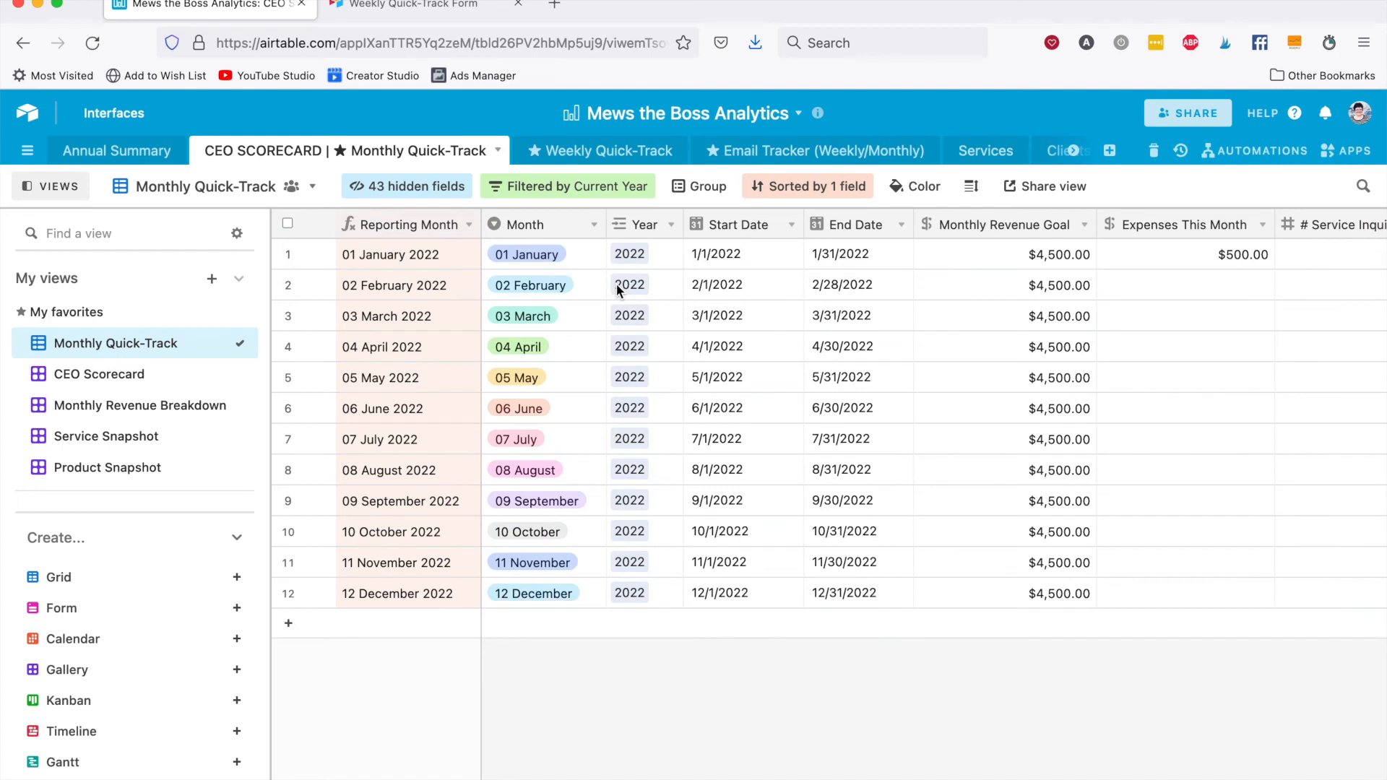
left_click(96, 379)
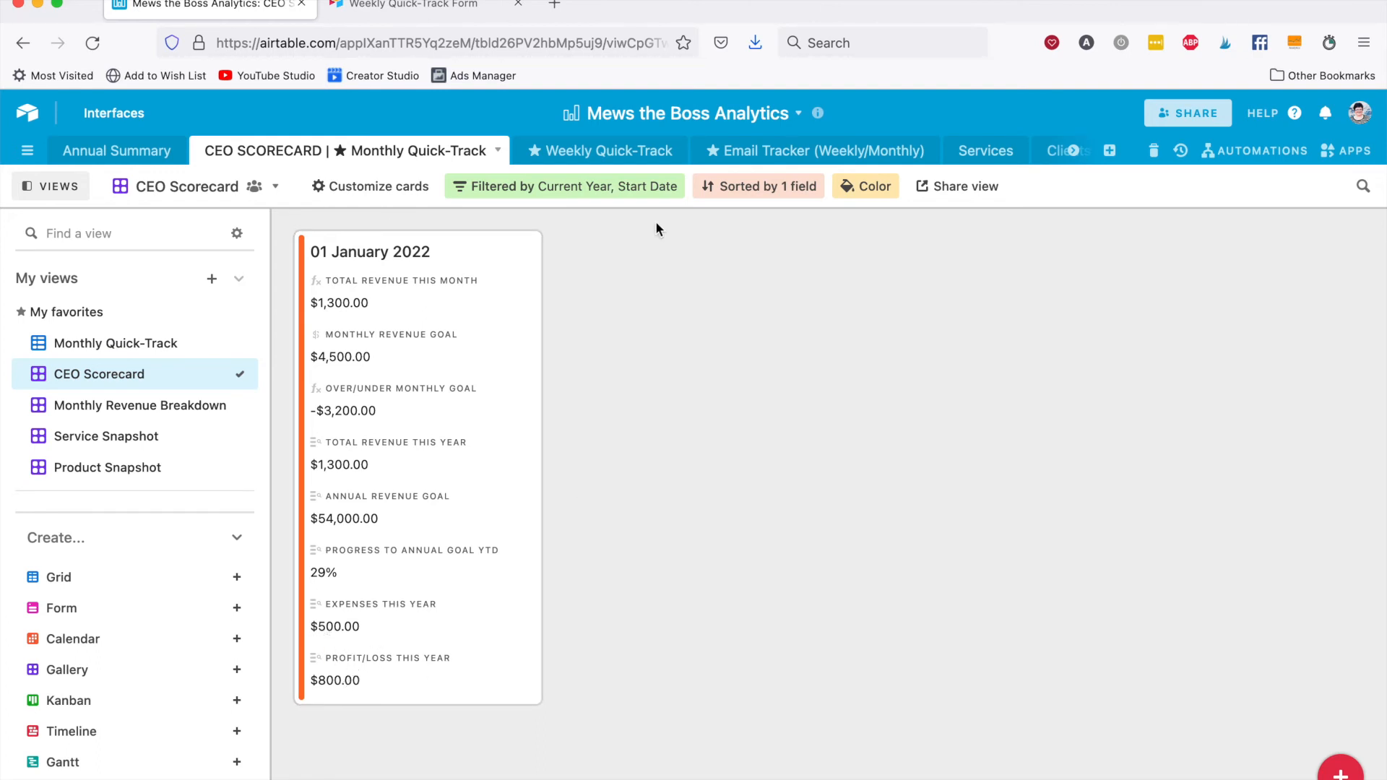
left_click(117, 150)
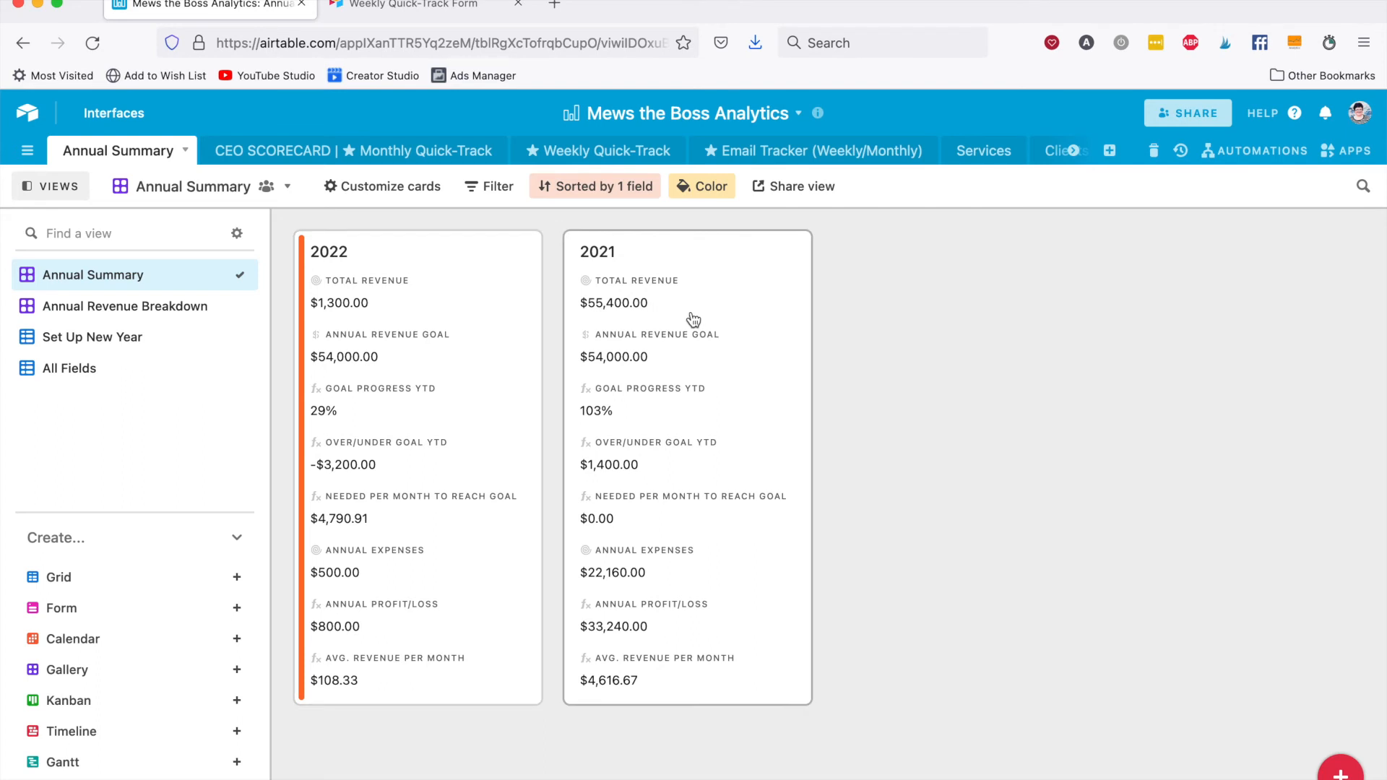
left_click(462, 152)
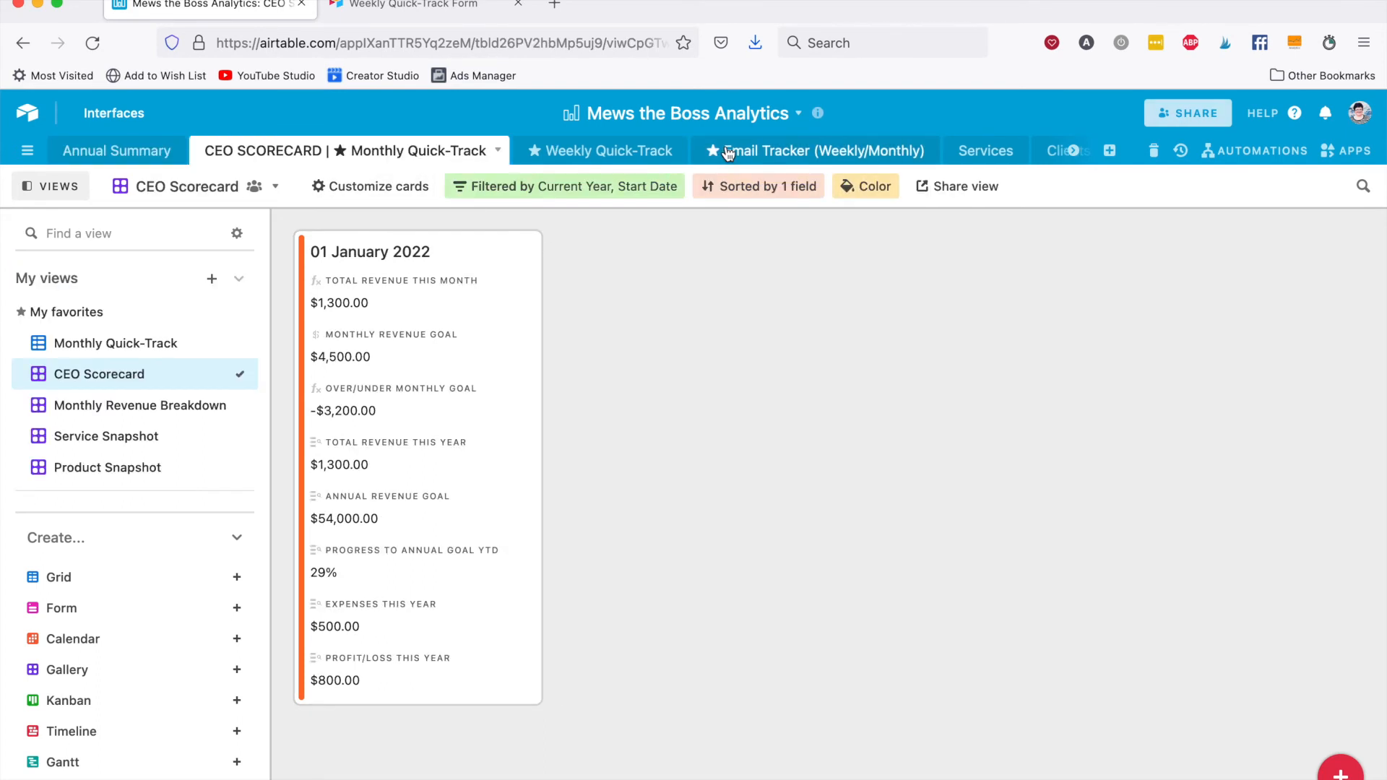
Review this year's revenue and bookings in the Services table and the Clients table.
left_click(984, 153)
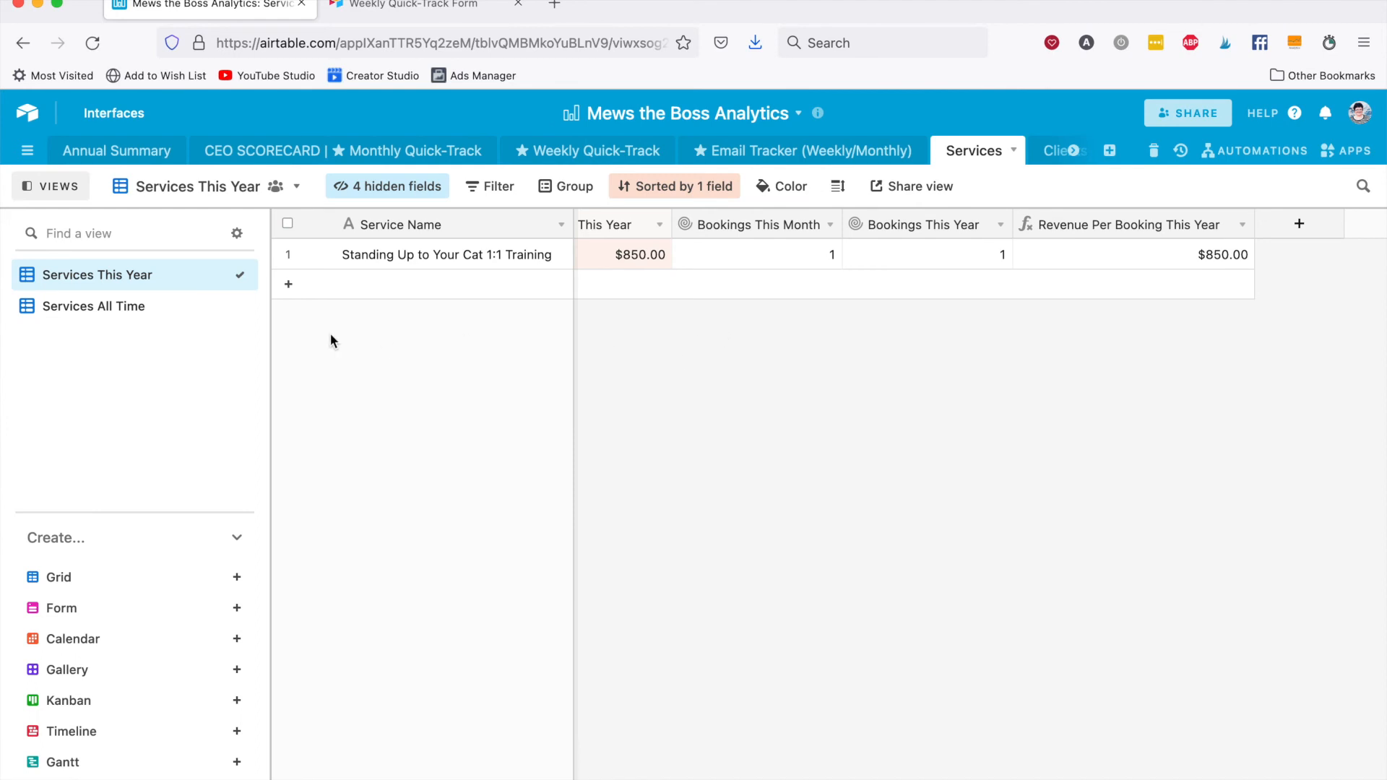
scroll(597, 273, "left", 5)
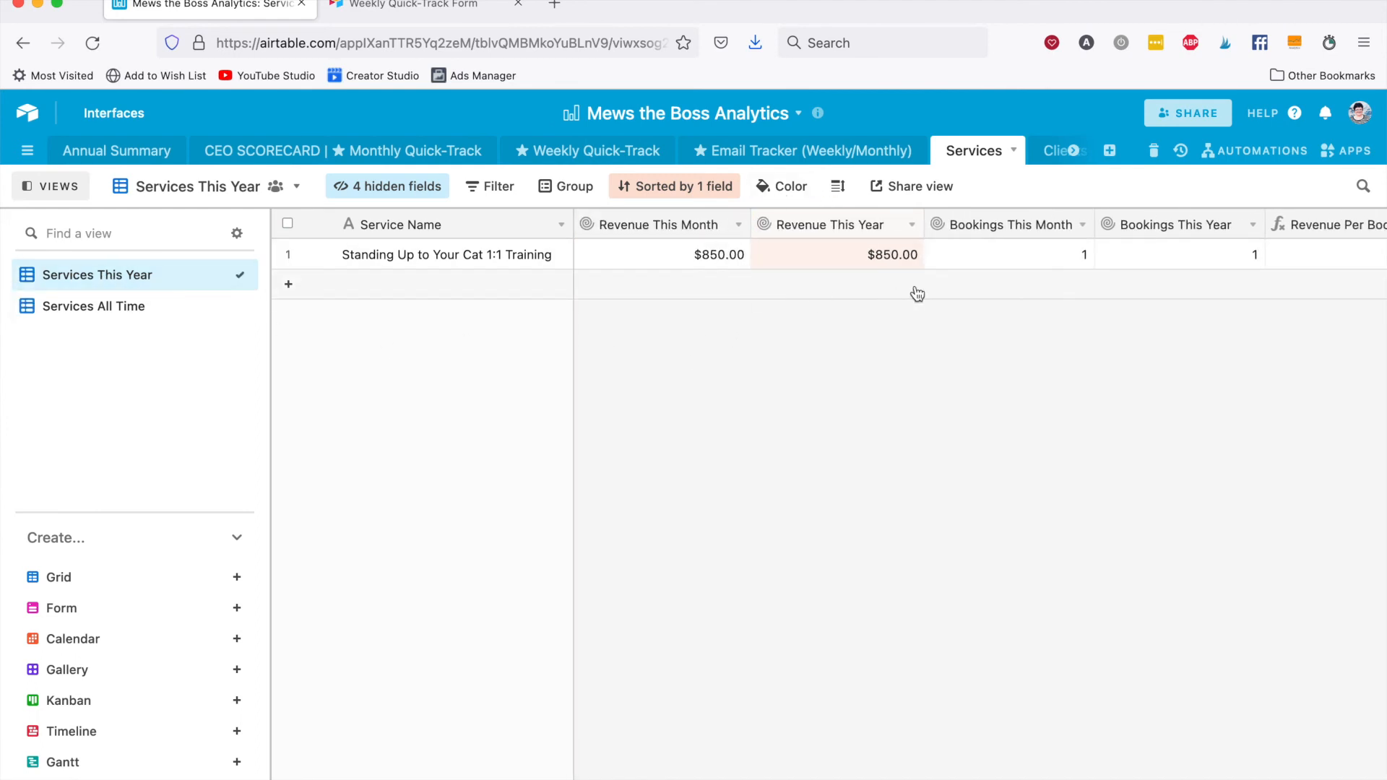
scroll(944, 159, "right", 3)
left_click(916, 155)
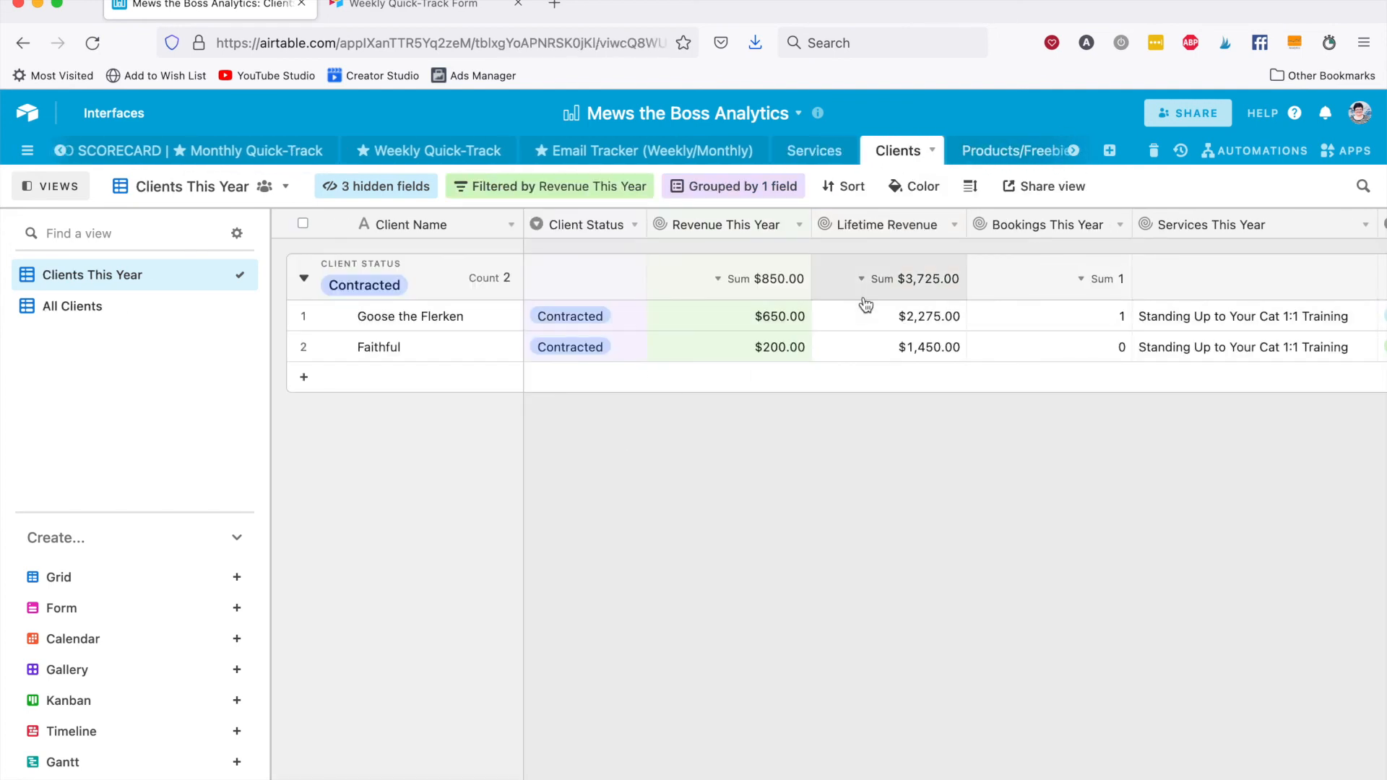
scroll(865, 300, "right", 1)
scroll(866, 300, "left", 1)
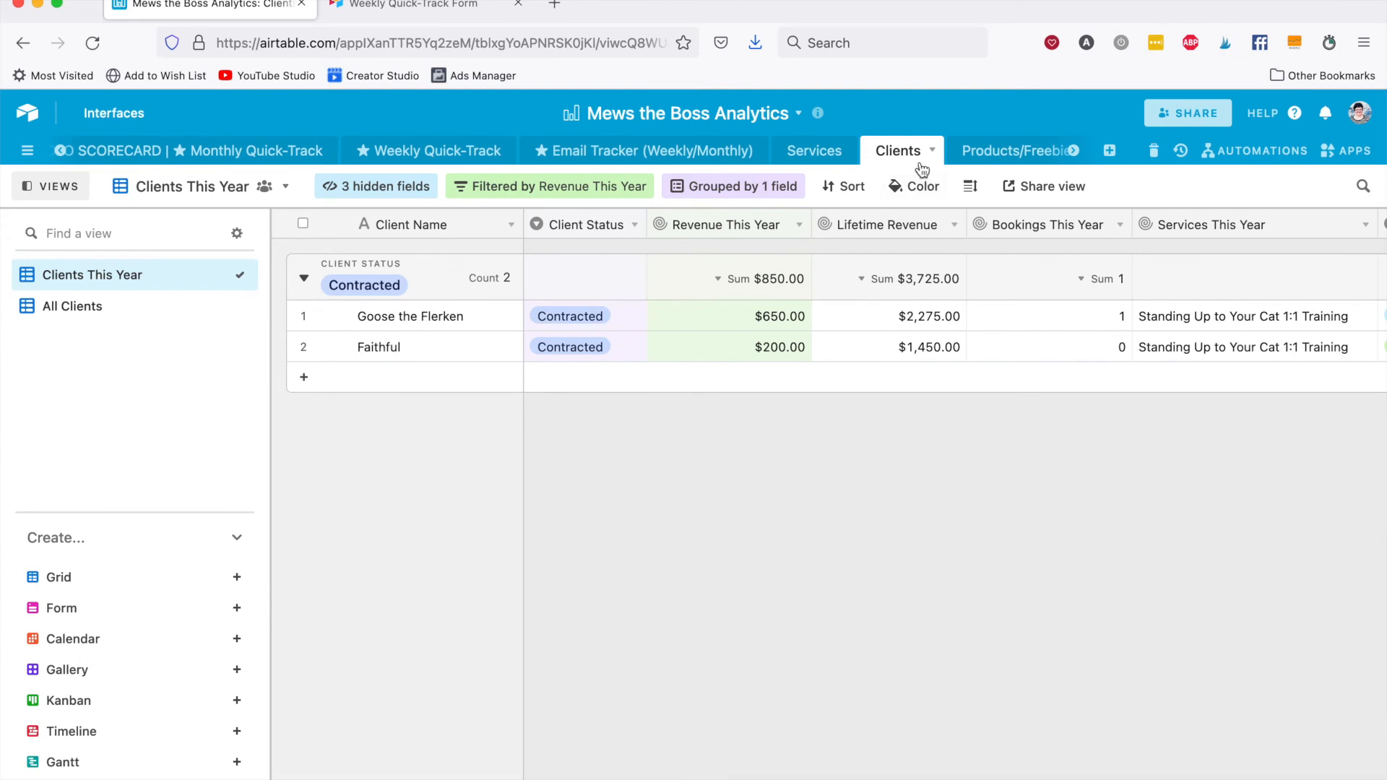
Look through the Paid Offers This Year and Freebies This Year views of Products/Freebies, then open the Affiliates table.
scroll(928, 153, "right", 2)
left_click(959, 151)
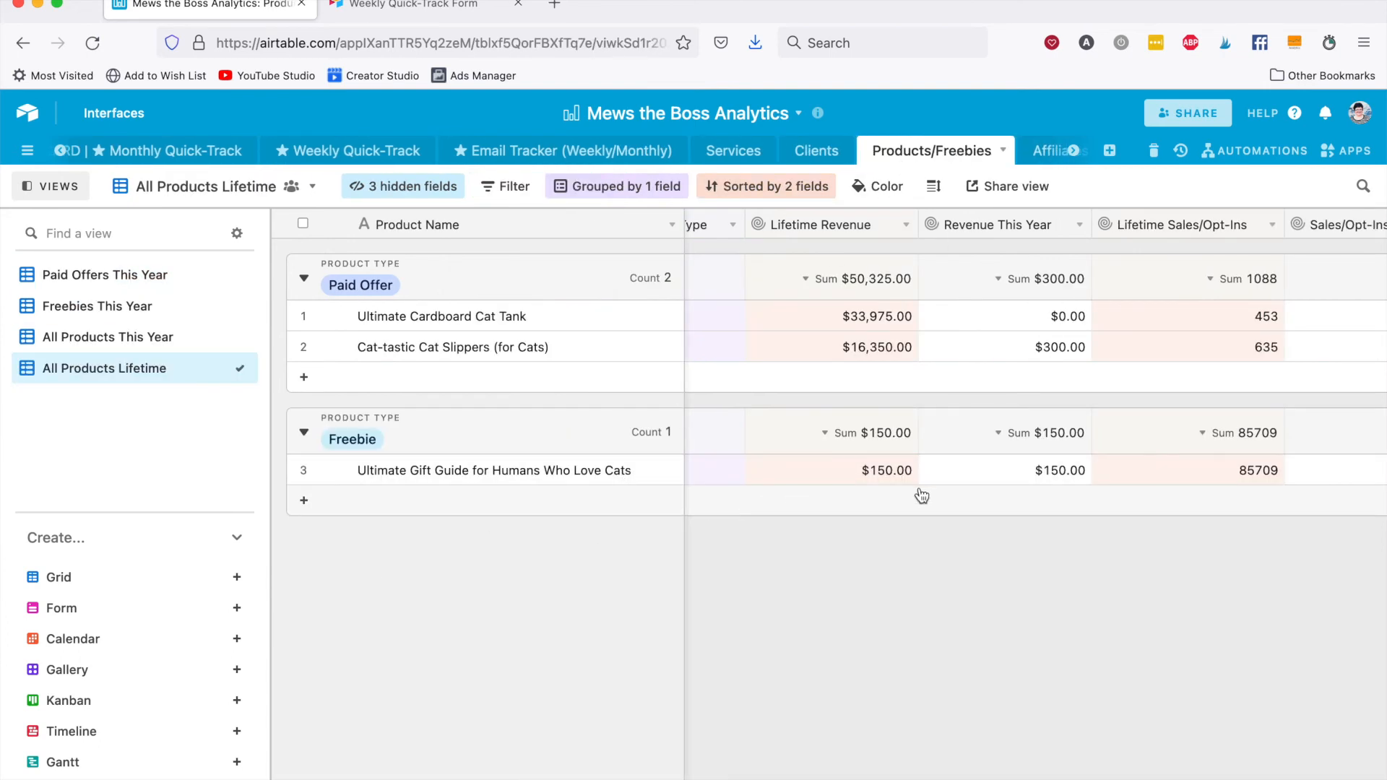
scroll(920, 489, "left", 2)
left_click(128, 282)
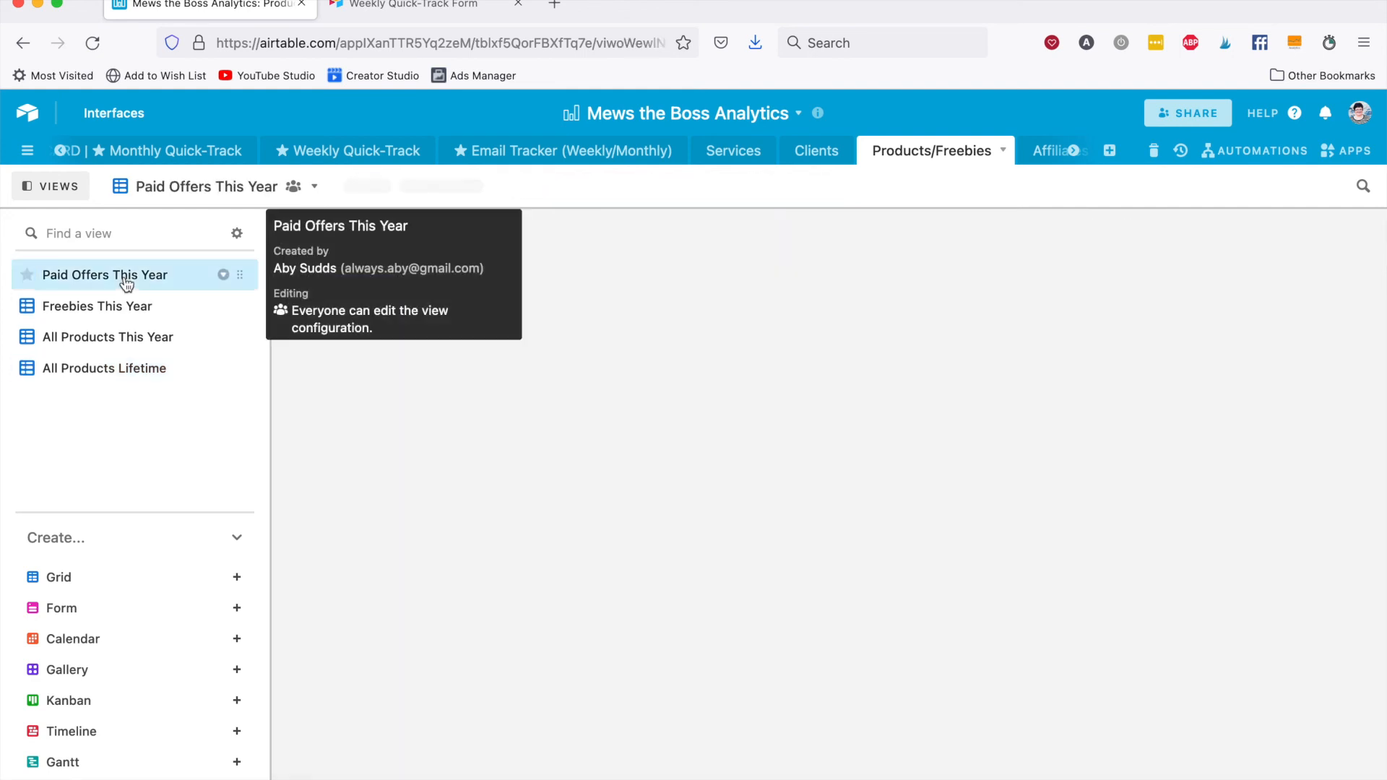
left_click(65, 311)
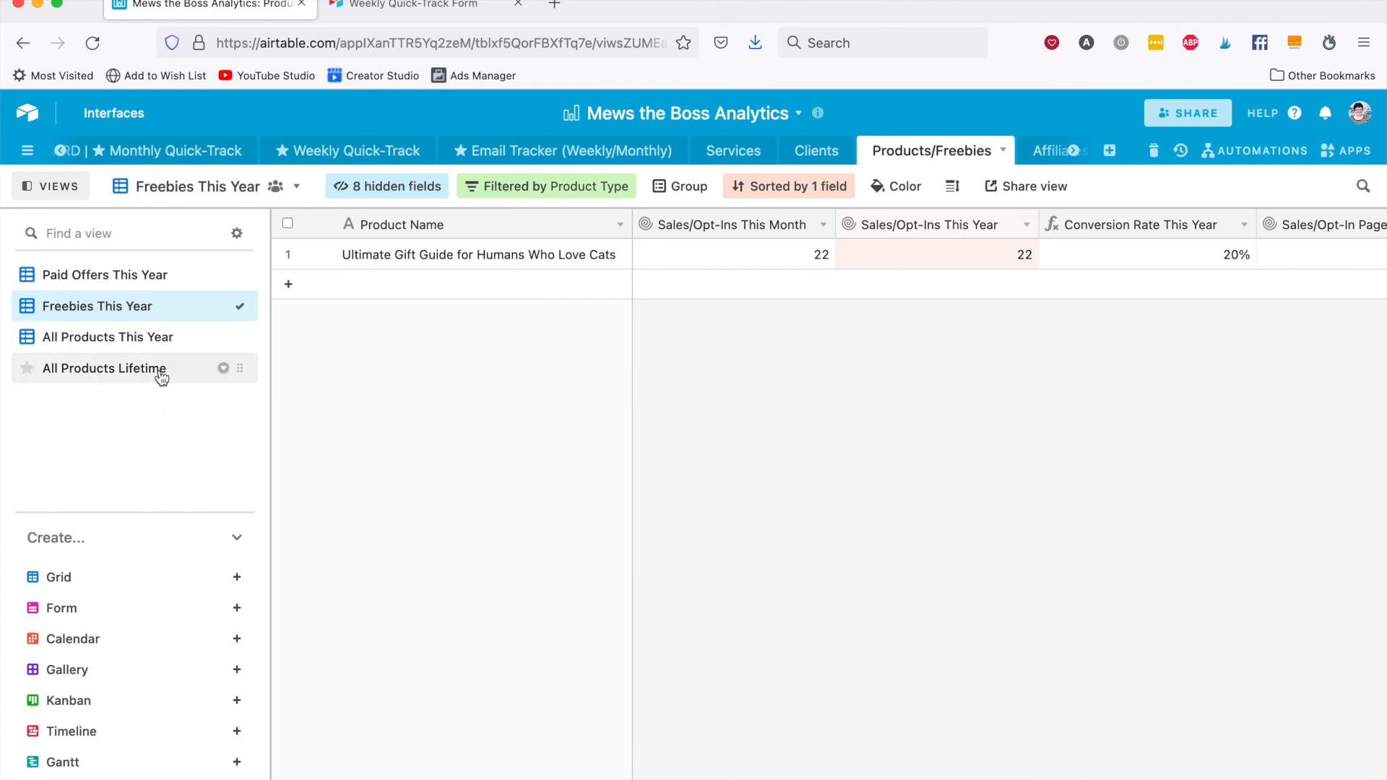
left_click(946, 152)
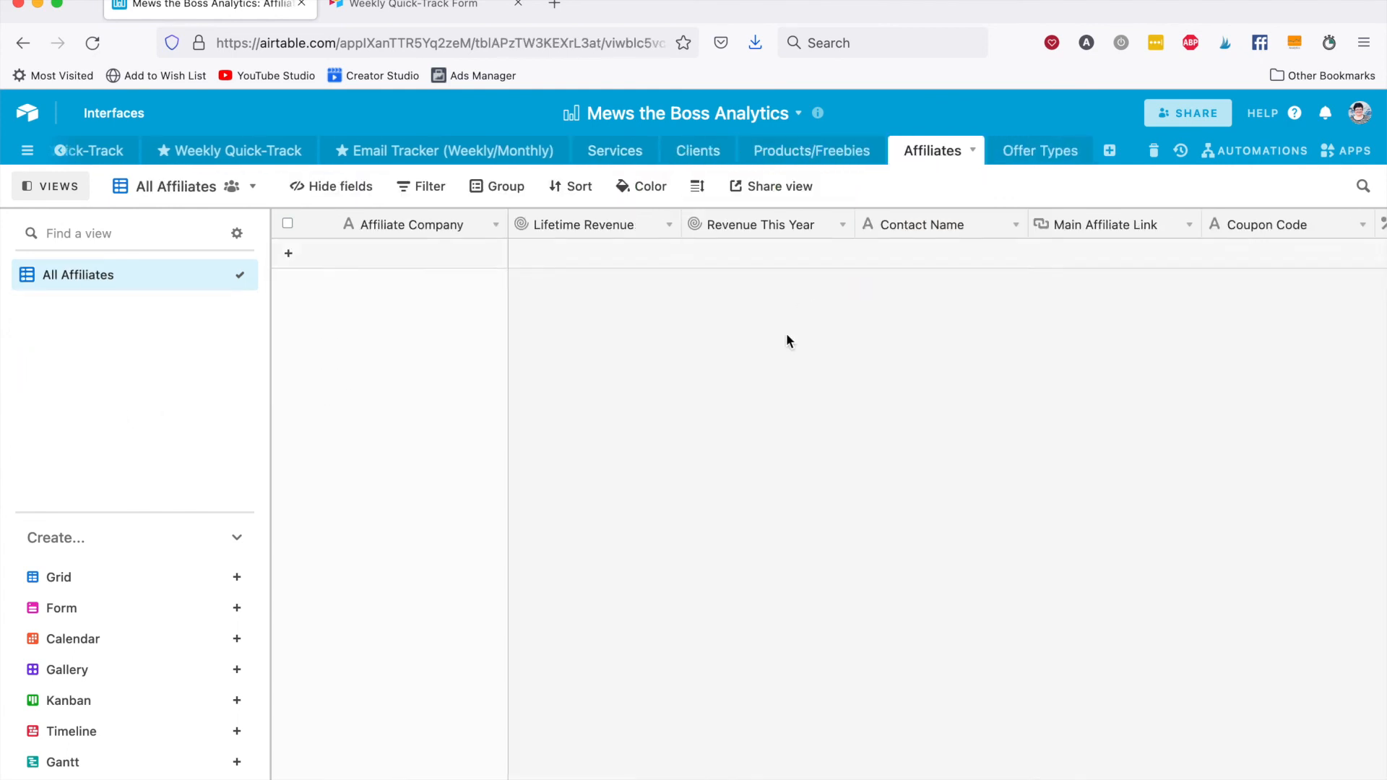
Open the base's CEO Scorecard apps dashboard and examine its revenue, expense and goal figures and the Revenue by Month This Year chart.
scroll(790, 150, "left", 5)
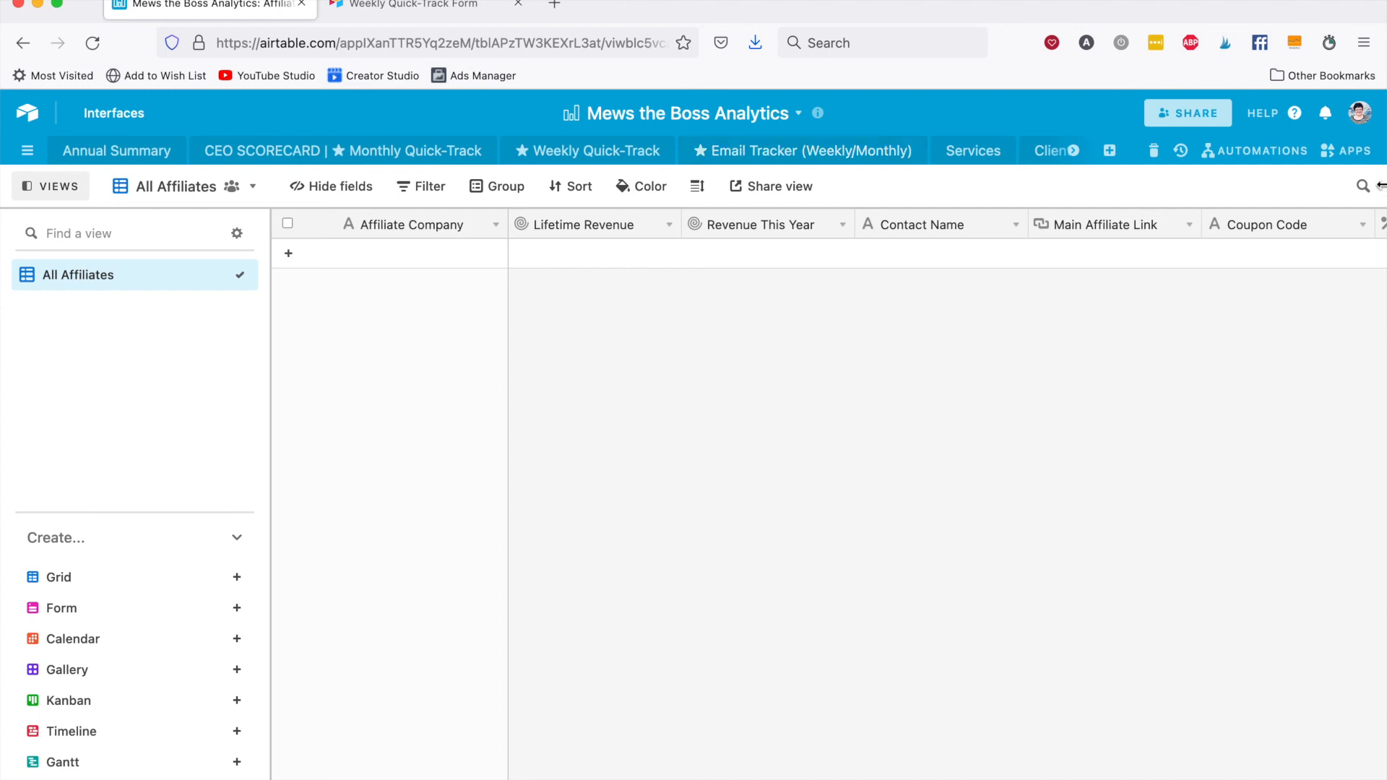
left_click(1352, 150)
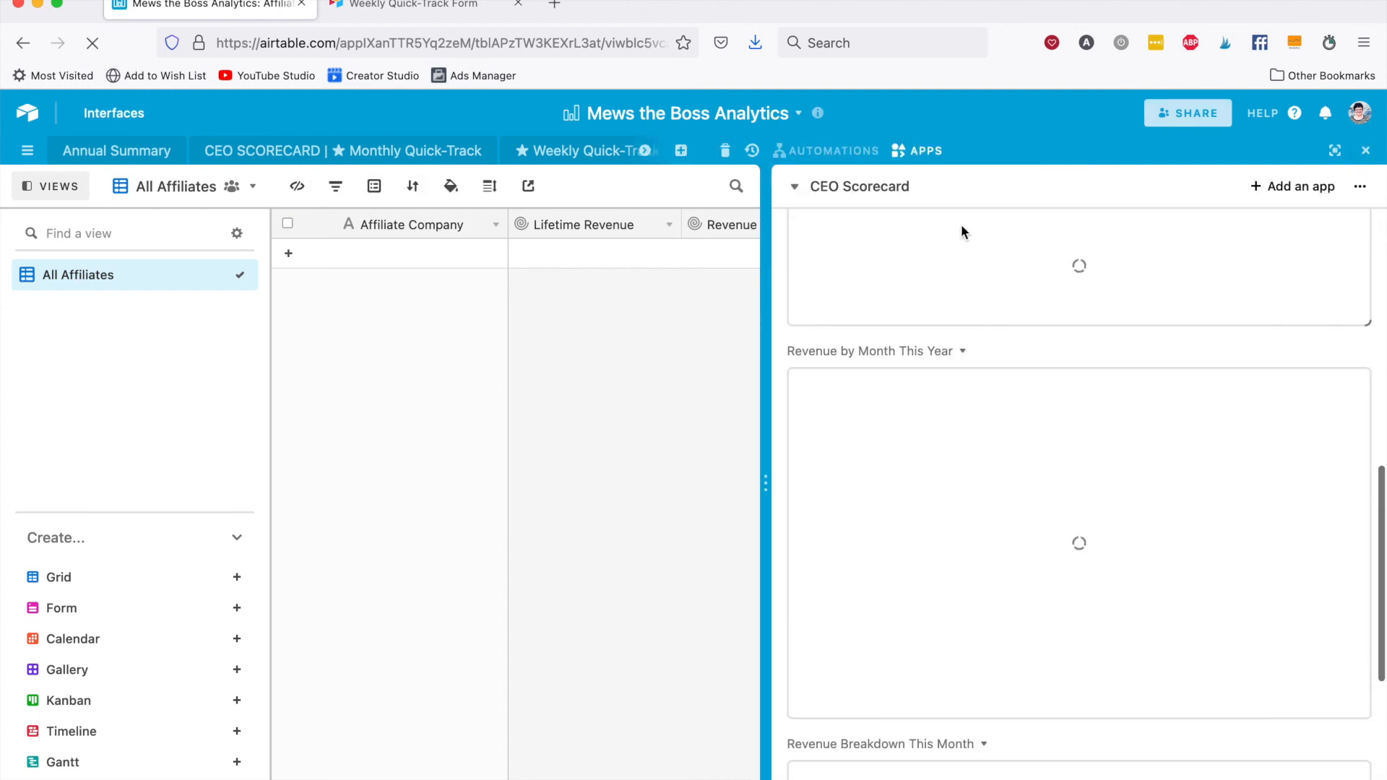
scroll(887, 331, "up", 10)
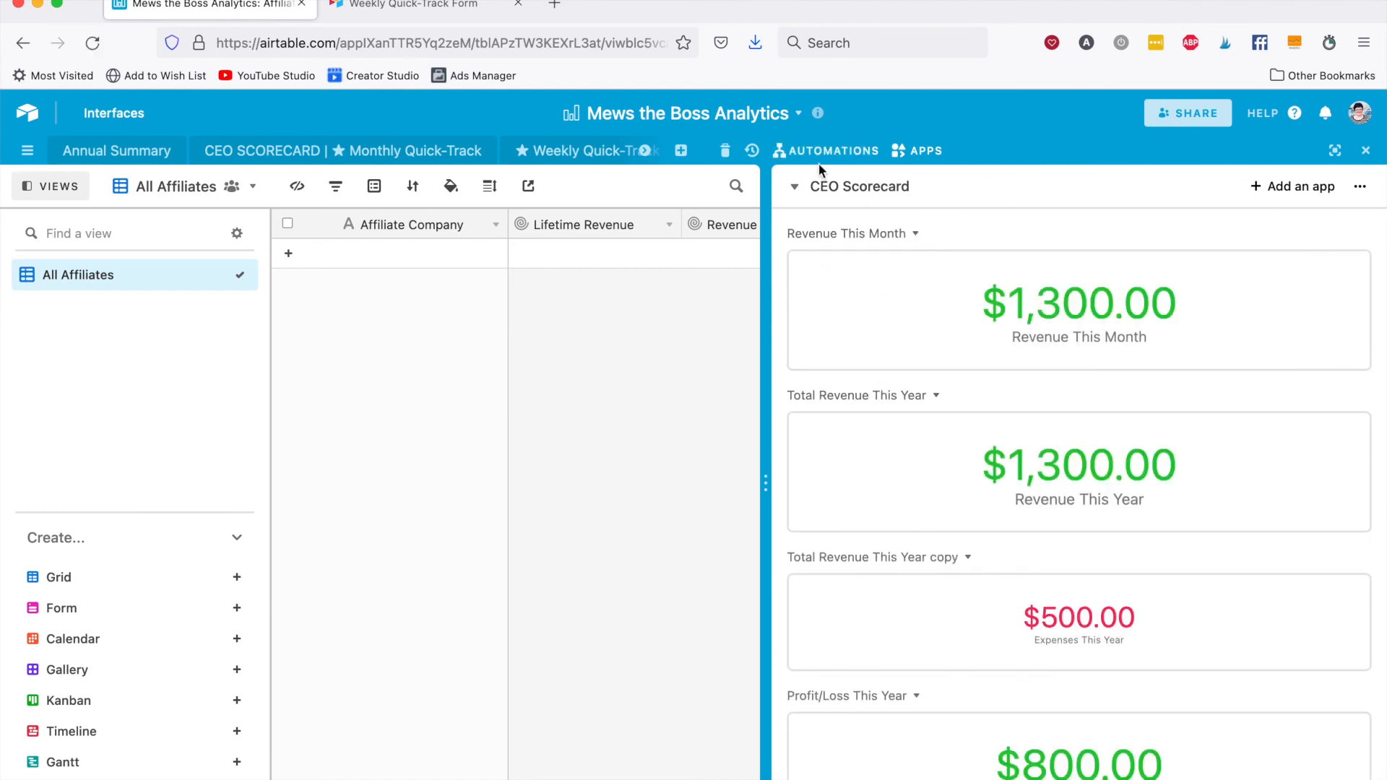
scroll(860, 440, "down", 4)
scroll(860, 445, "down", 8)
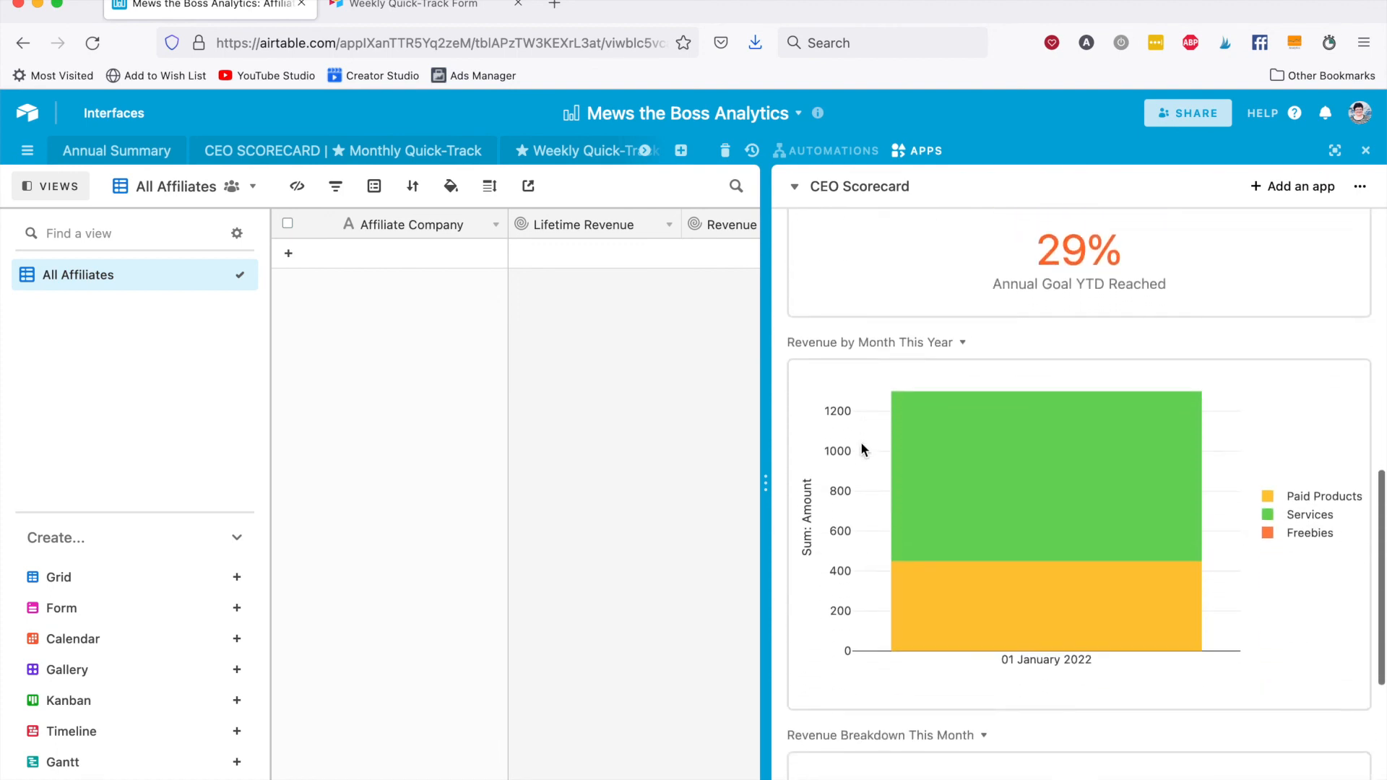
scroll(862, 448, "down", 4)
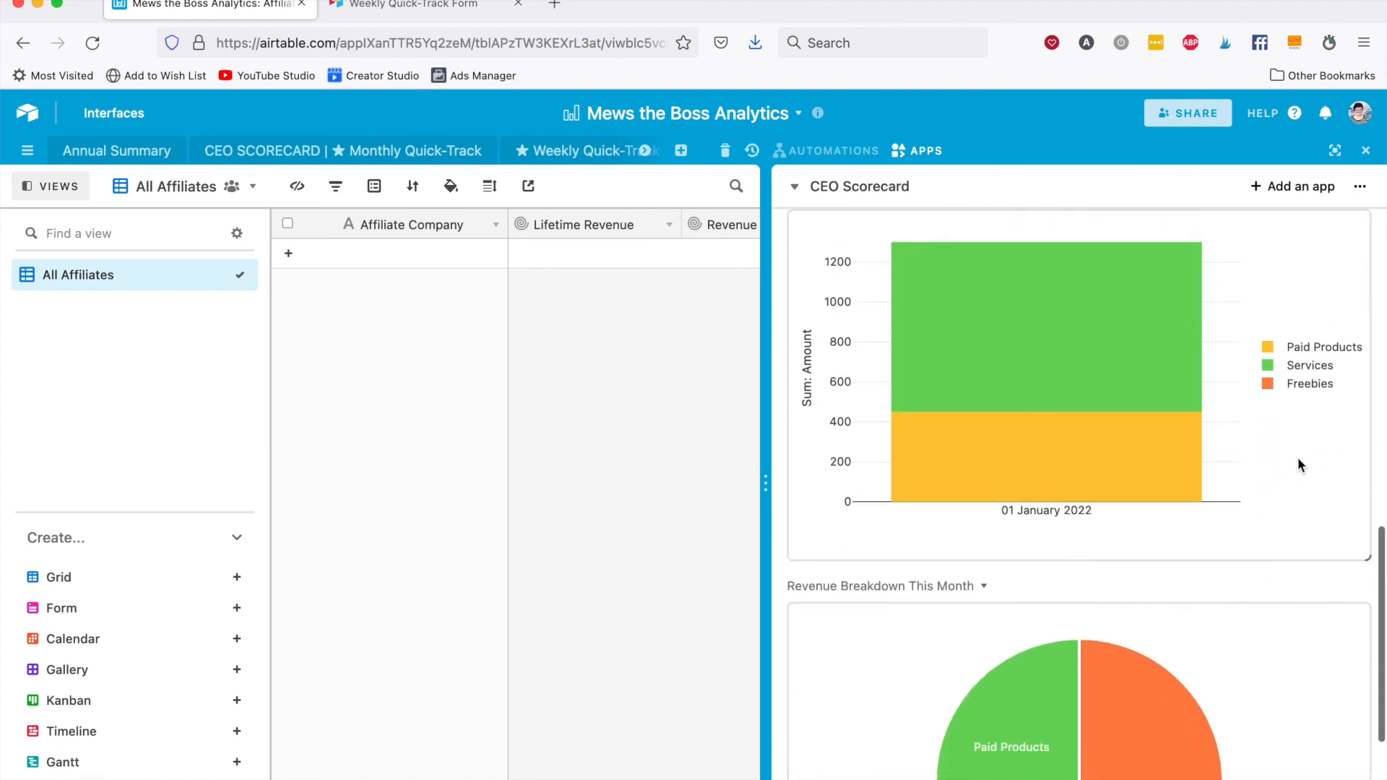
scroll(1062, 477, "up", 3)
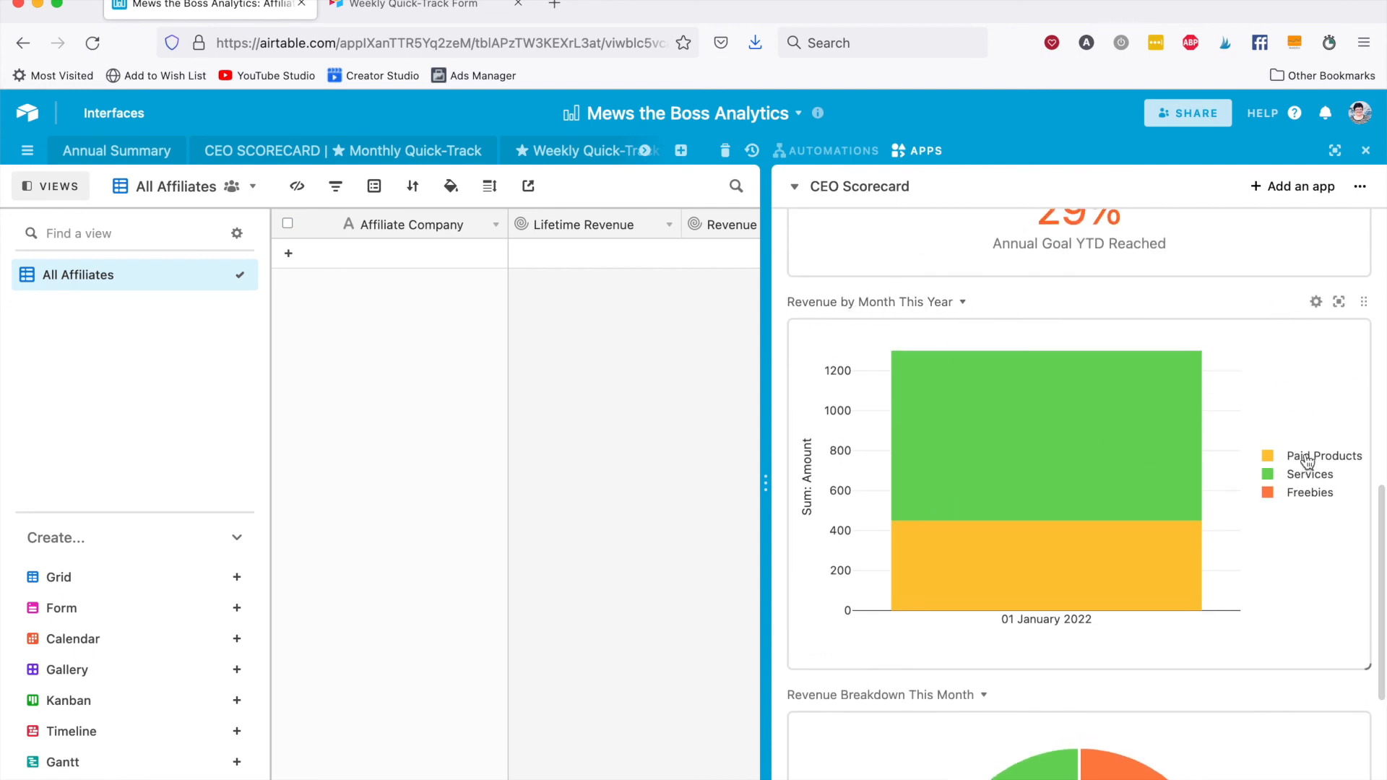
mouse_move(1136, 568)
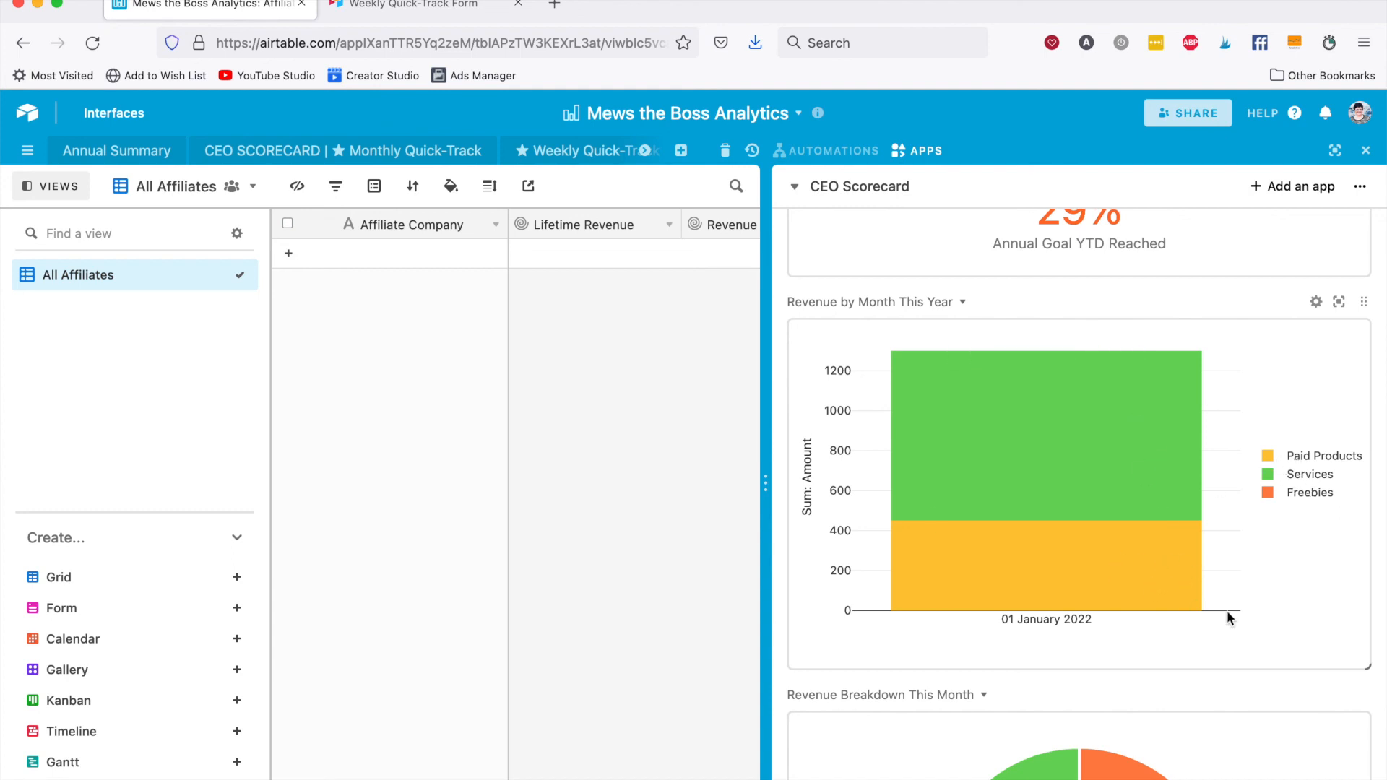
Examine the Revenue Breakdown This Month chart, check which other dashboards are available, and narrow the apps pane to widen the Affiliates table.
scroll(1273, 543, "down", 5)
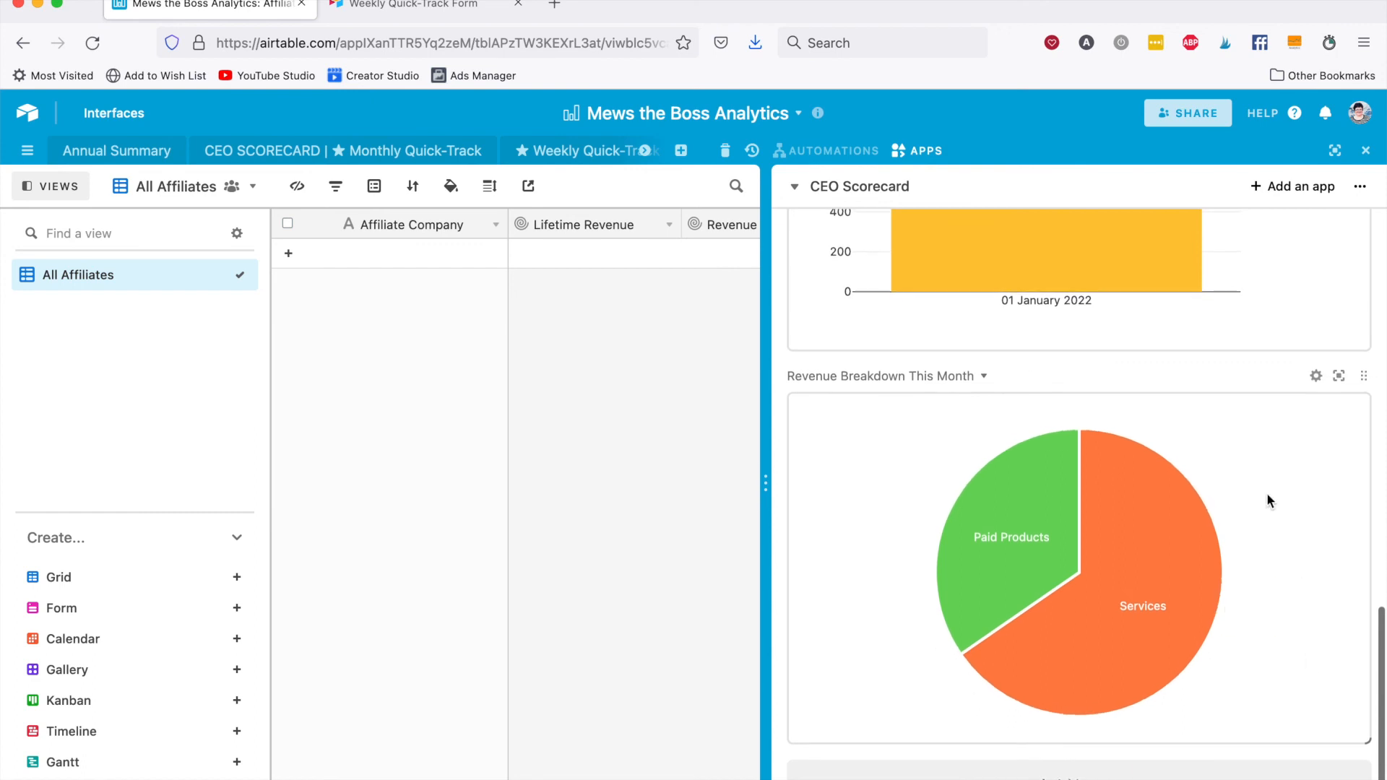
left_click(831, 190)
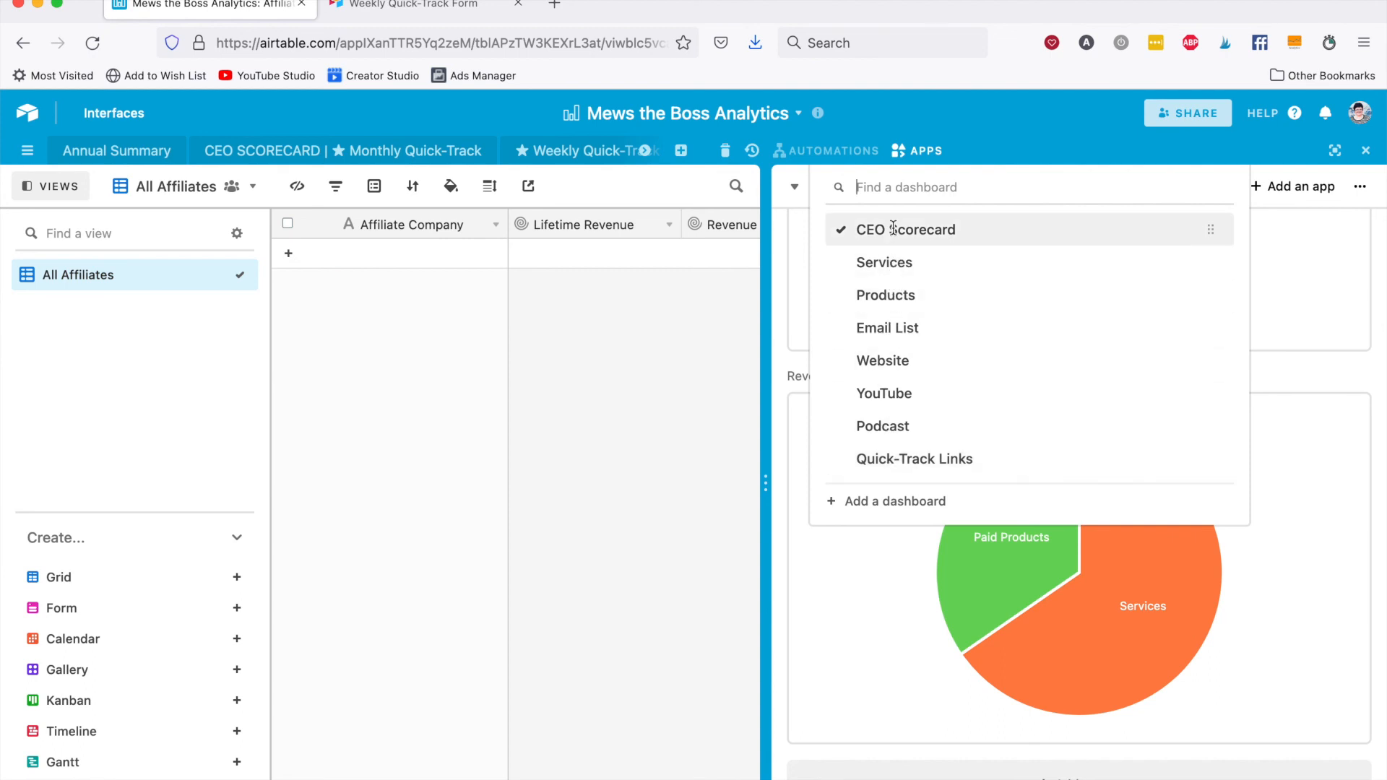
left_click(780, 207)
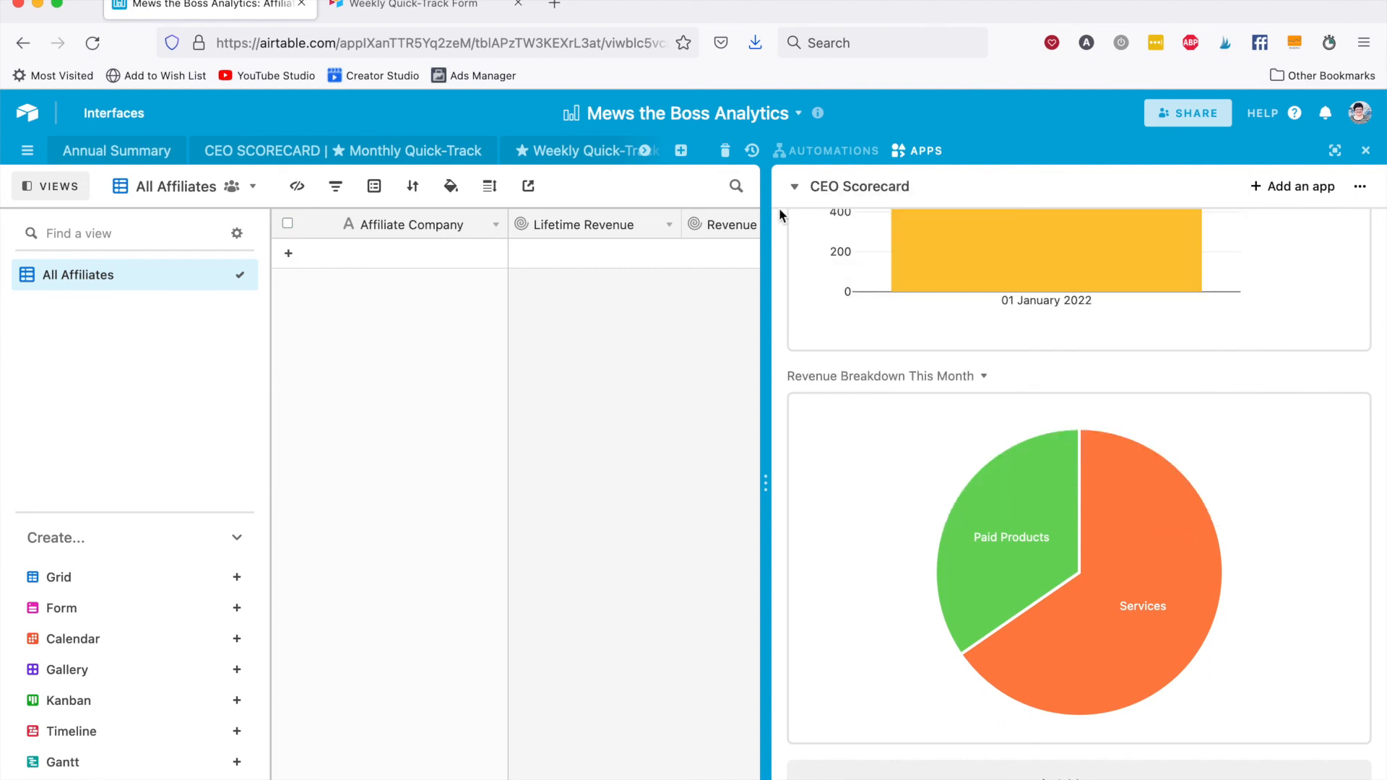
left_click_drag(766, 323, 1019, 468)
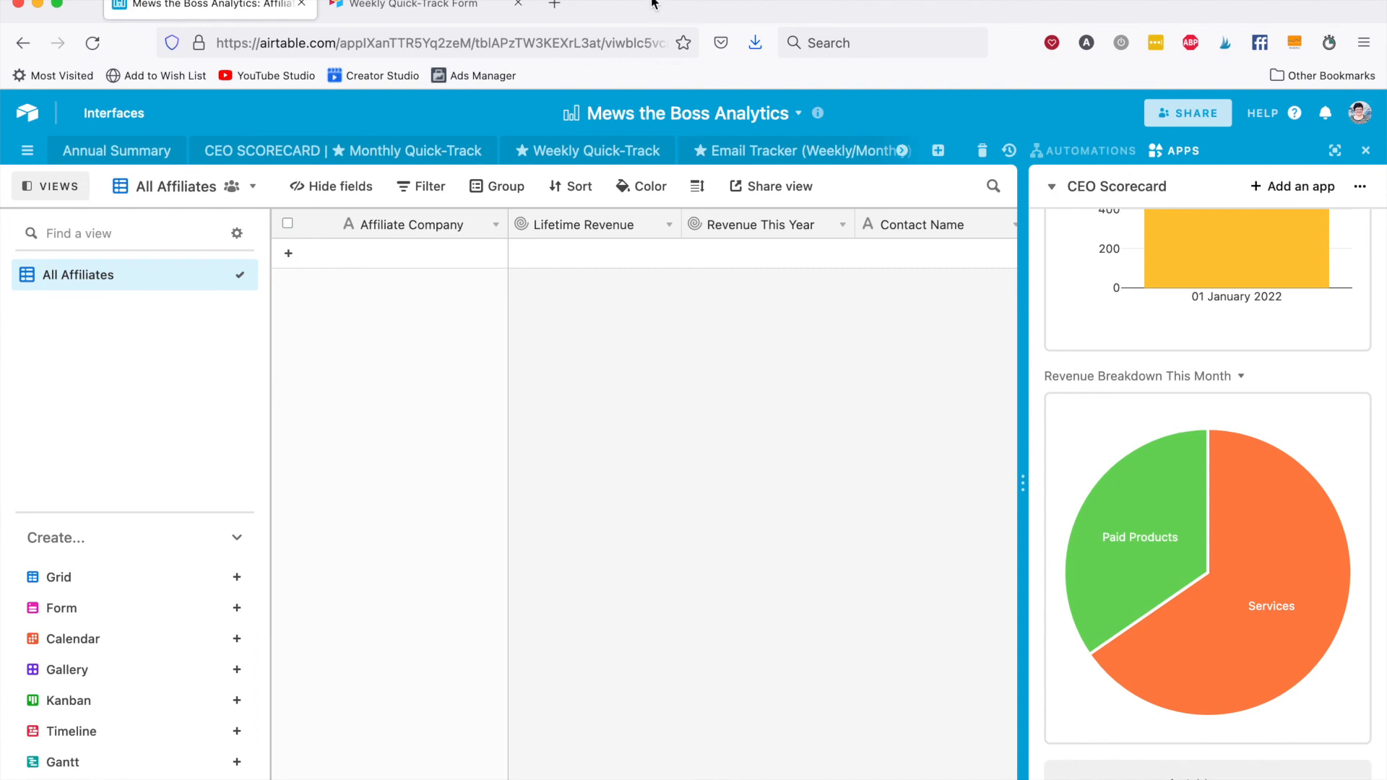
Open abyblumsudds.com/30-min-metrics/ in a new browser tab and view the 30-Min Metrics offer down to its $37 get-started option.
left_click(554, 4)
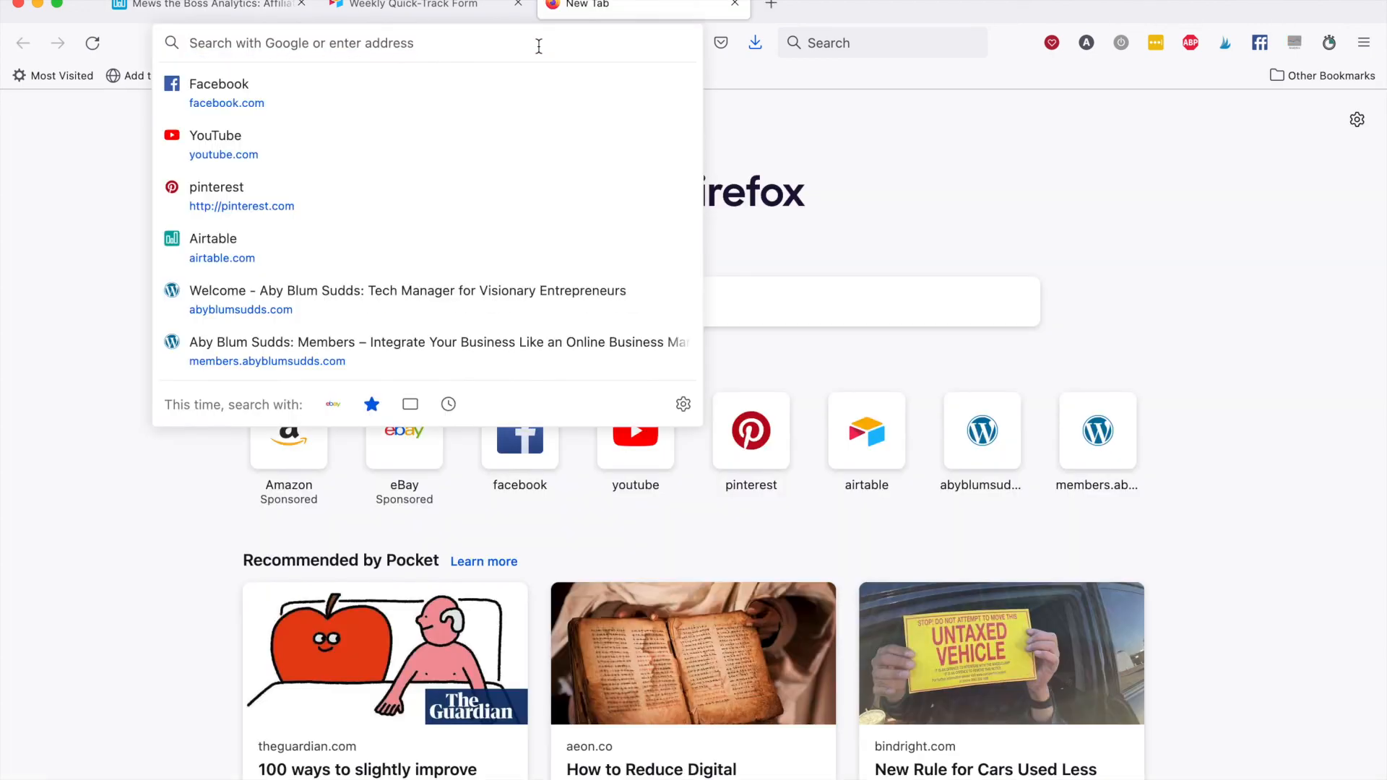
type("abyblumsudds.com/")
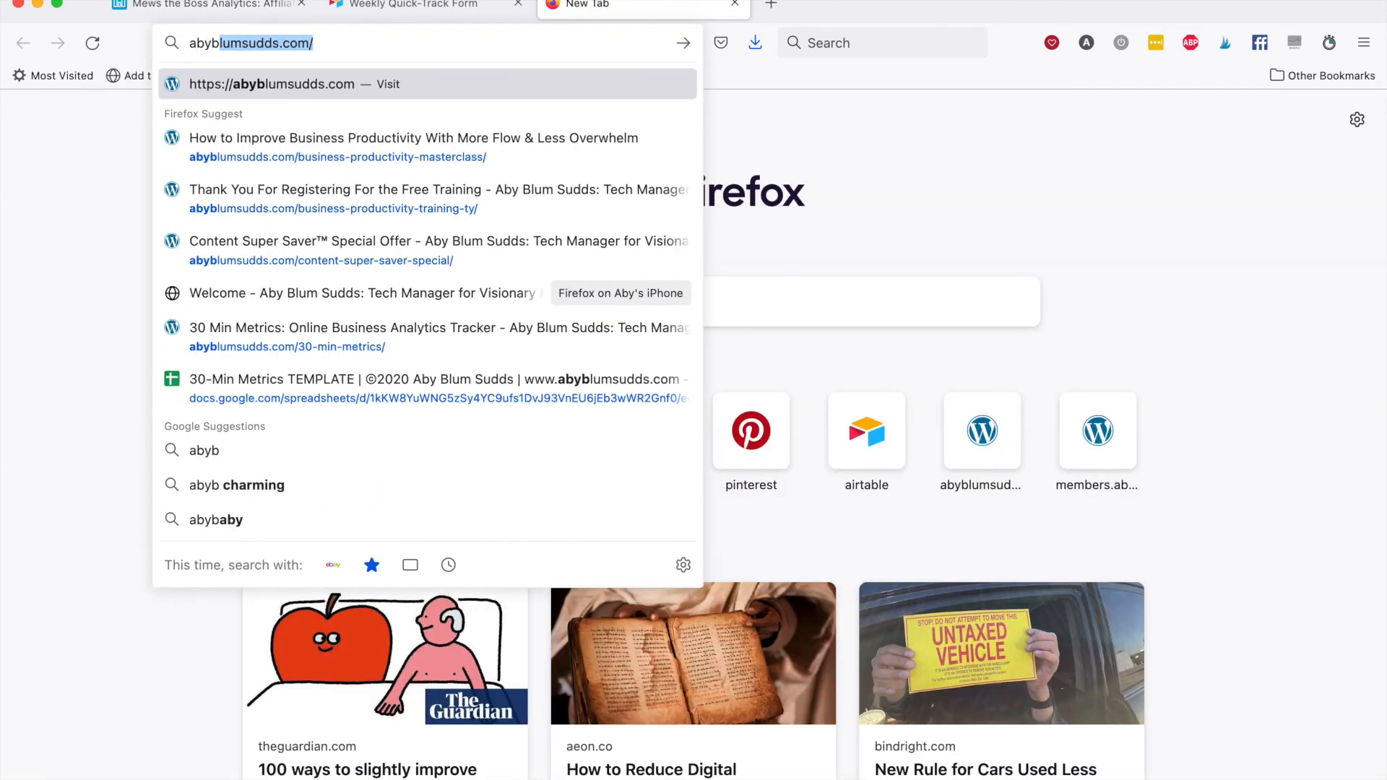
key("Right")
type("30")
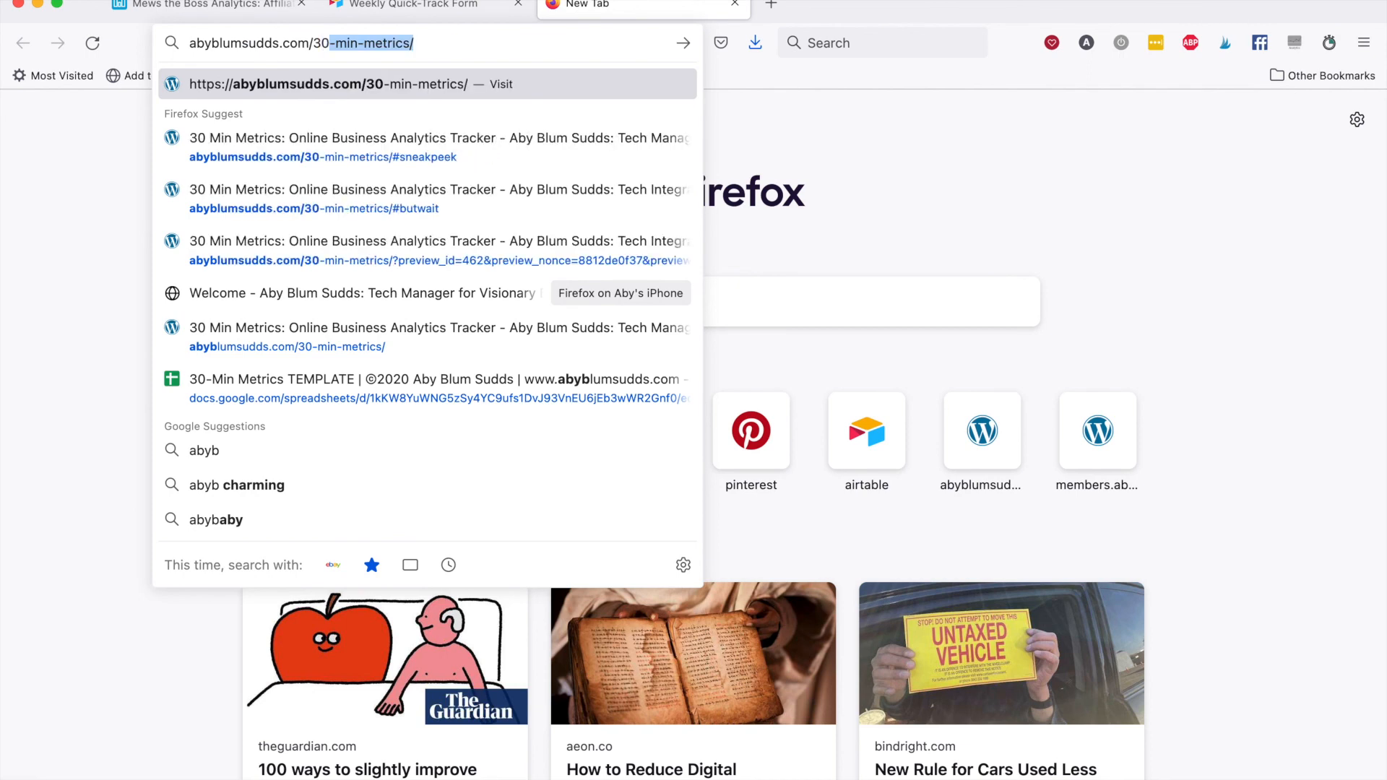
key("Right")
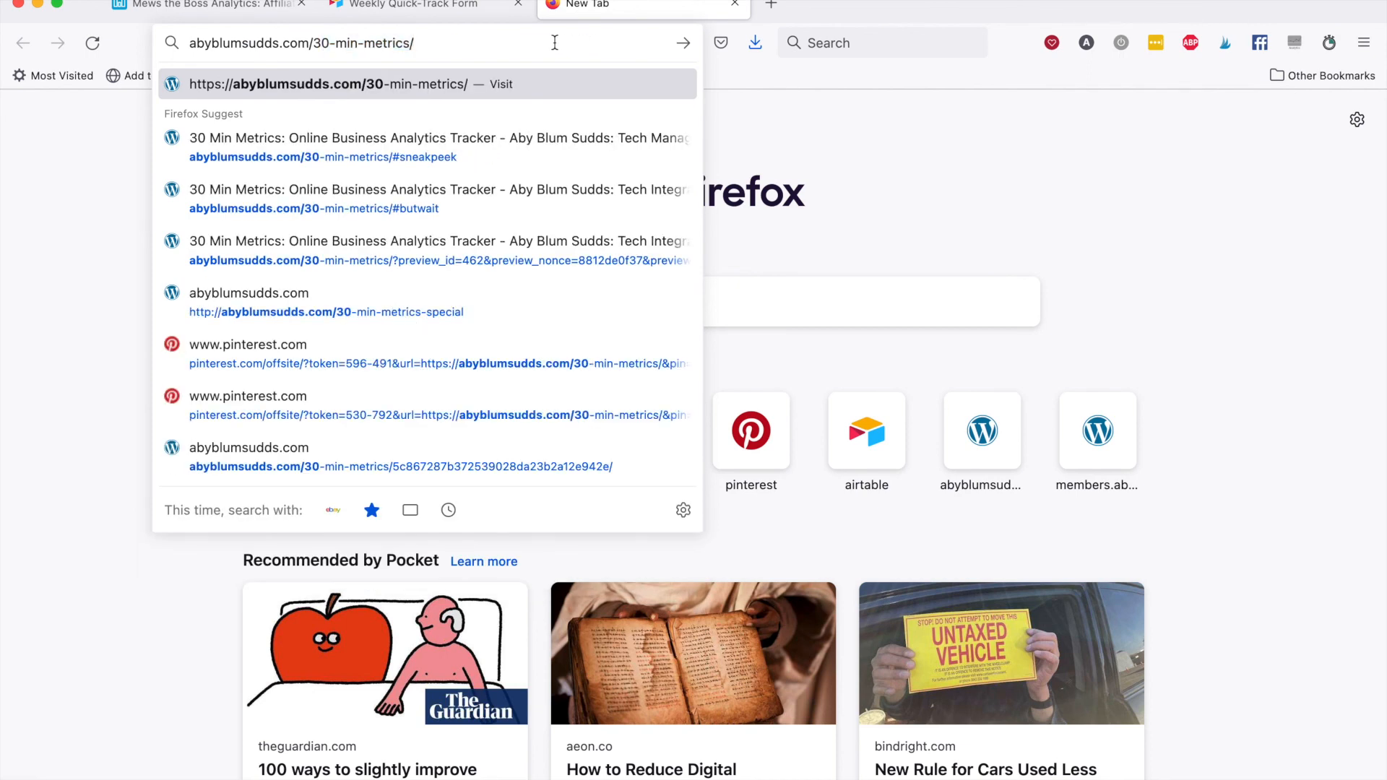
key("Return")
scroll(228, 348, "down", 3)
scroll(229, 354, "down", 1)
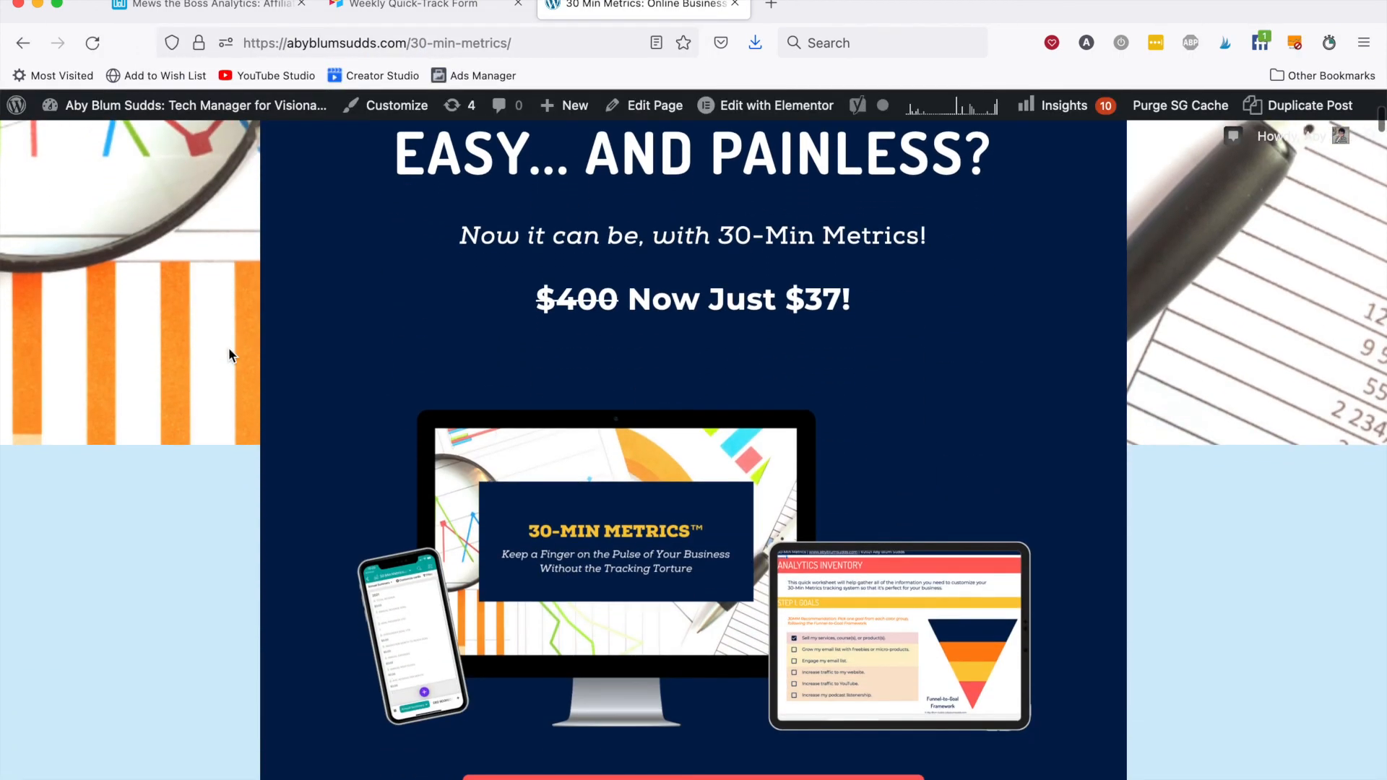
scroll(228, 354, "down", 2)
scroll(228, 348, "down", 3)
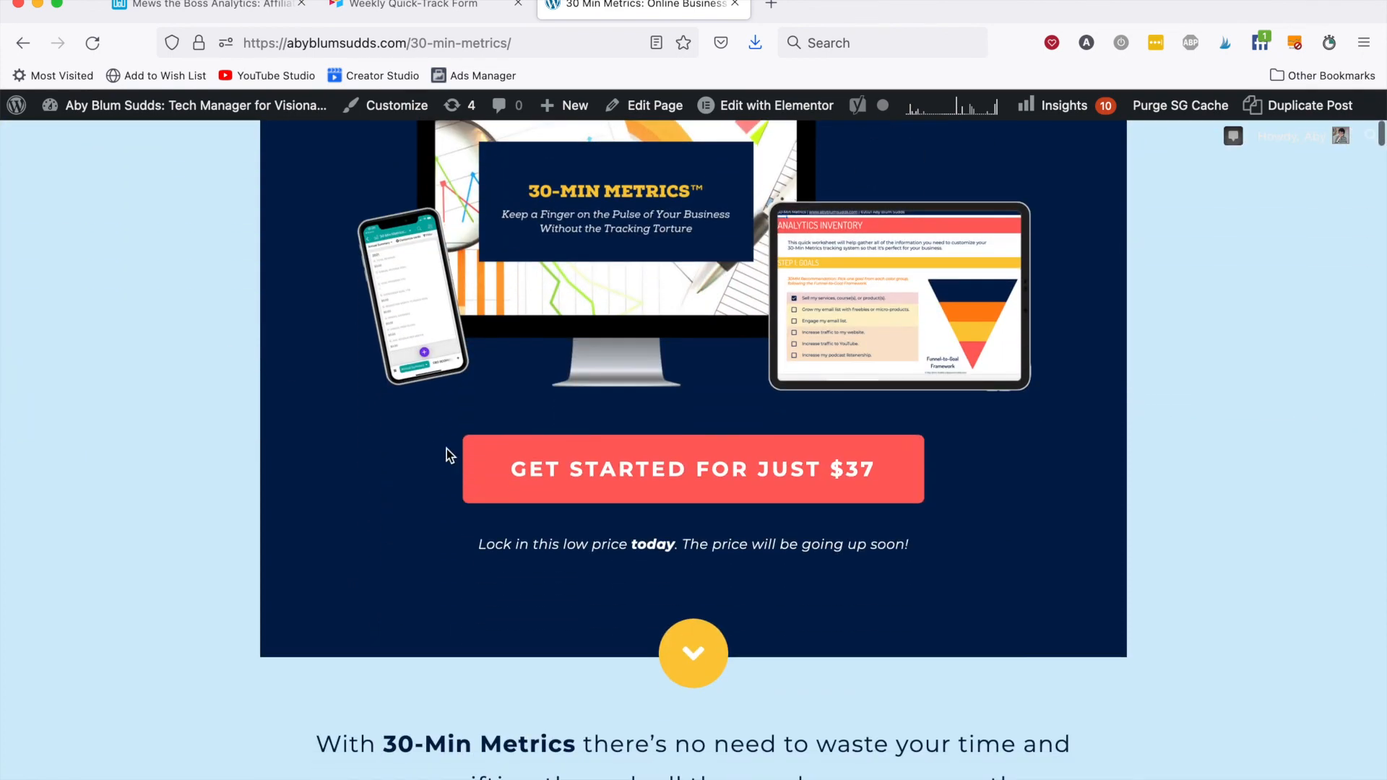